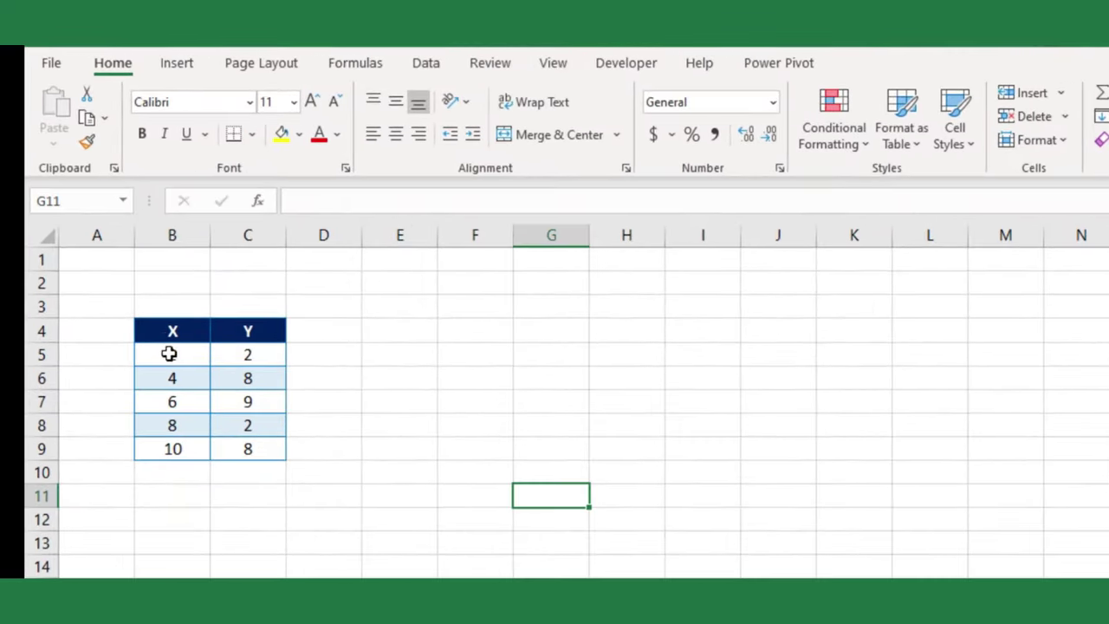
Select the X and Y table in B4:C9 and insert the recommended Scatter chart.
left_click_drag(160, 318, 232, 430)
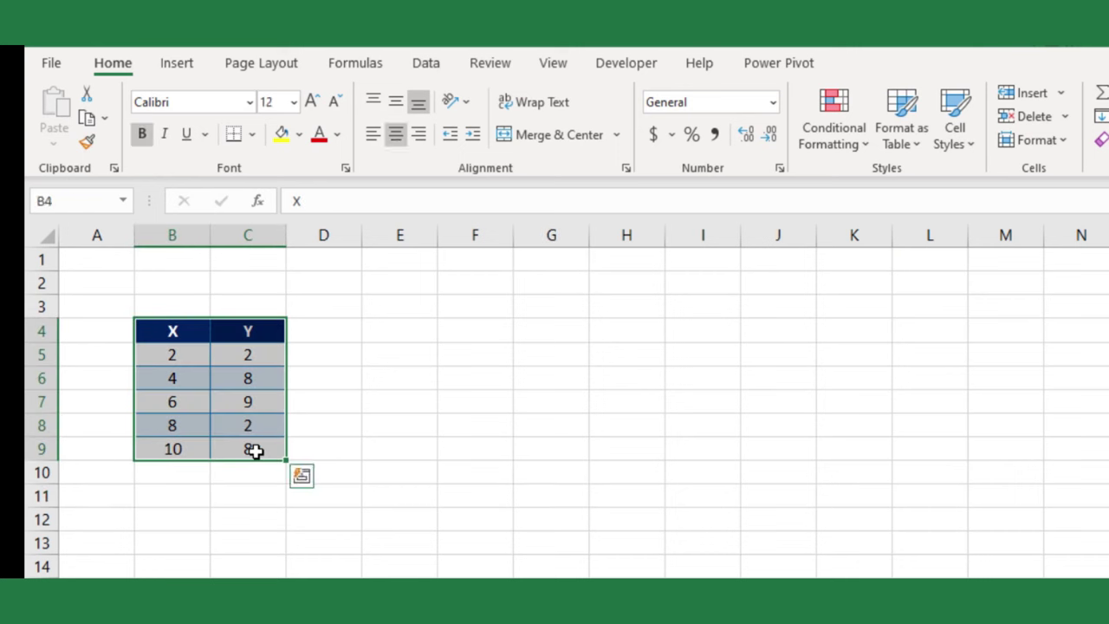
left_click(375, 399)
left_click_drag(176, 333, 243, 449)
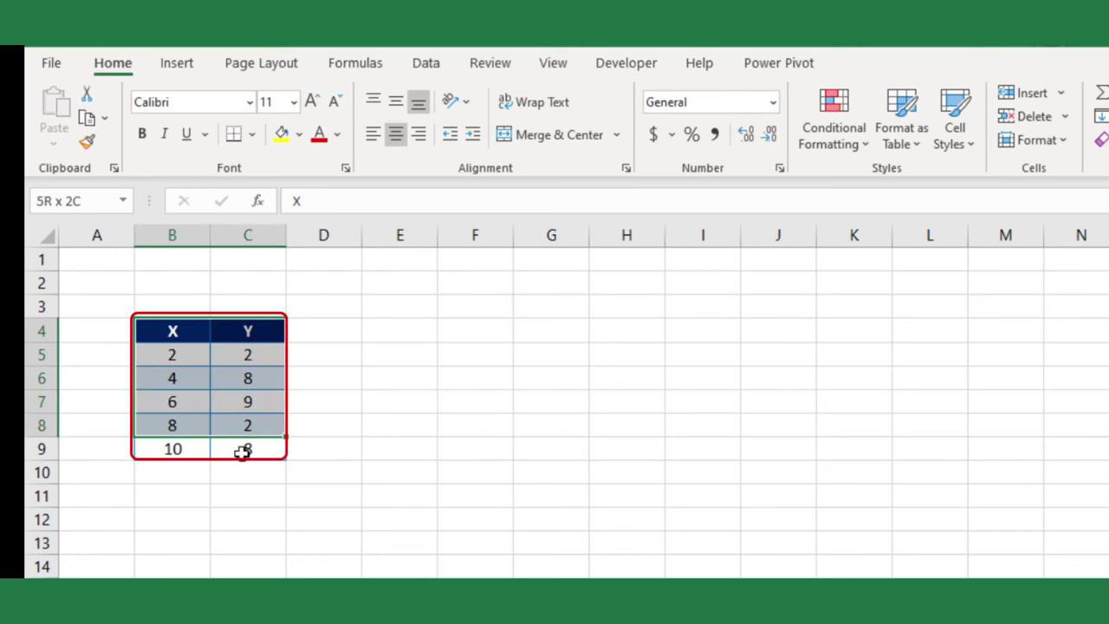
left_click(193, 69)
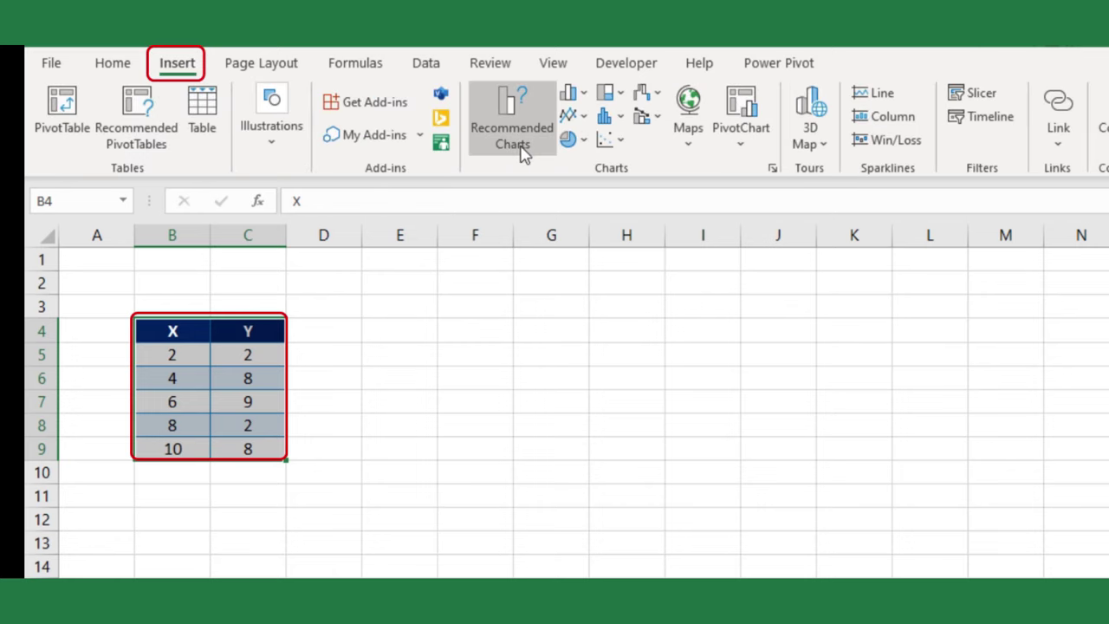
left_click(520, 149)
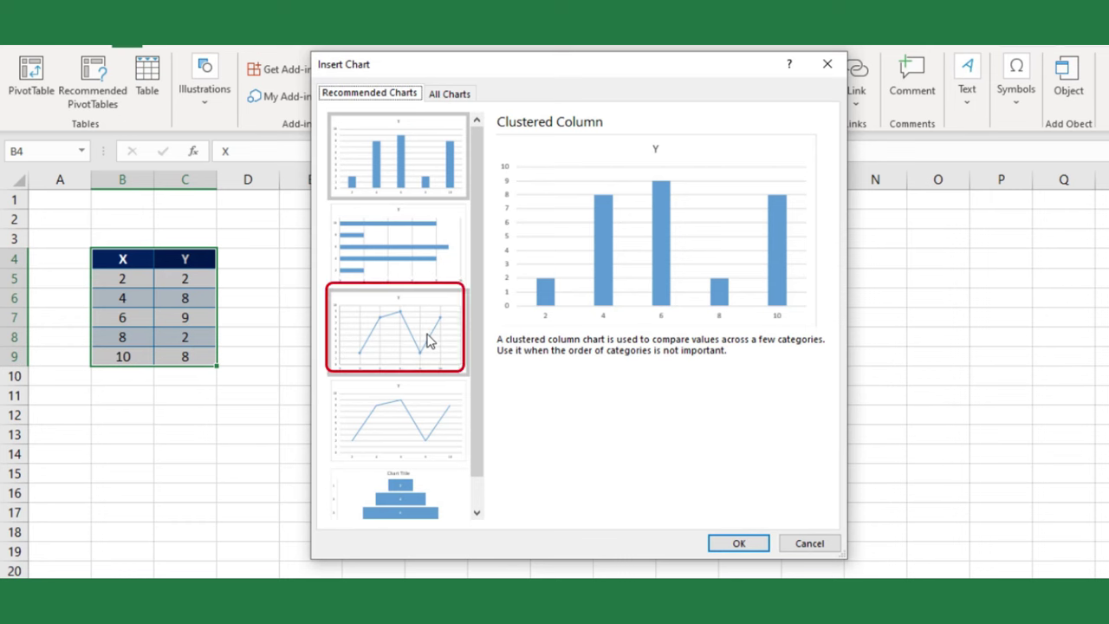
left_click(429, 340)
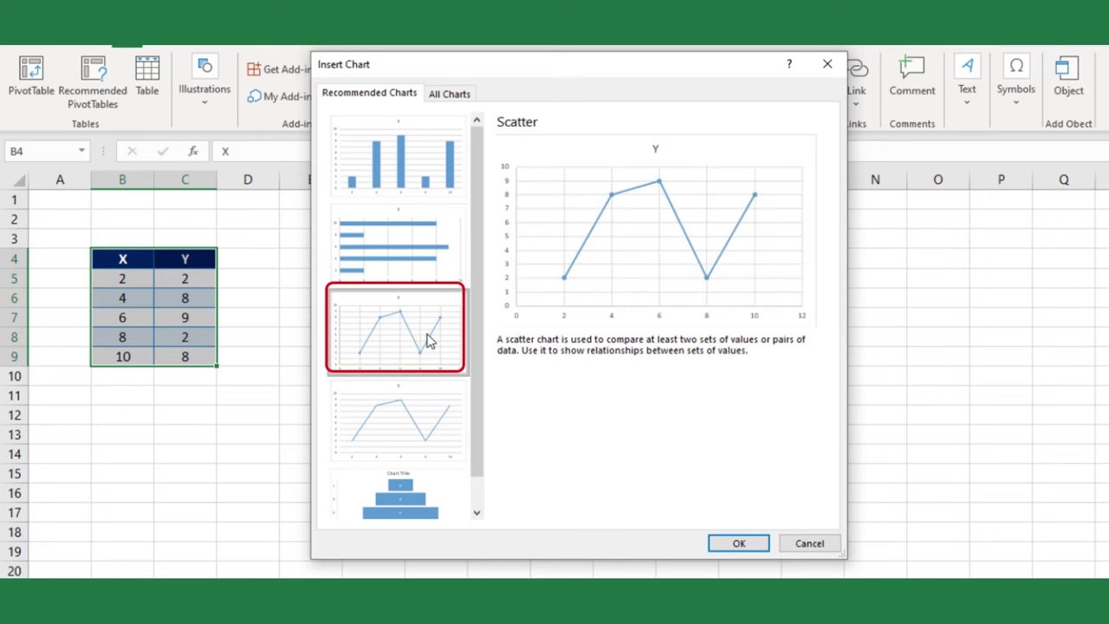
left_click(733, 543)
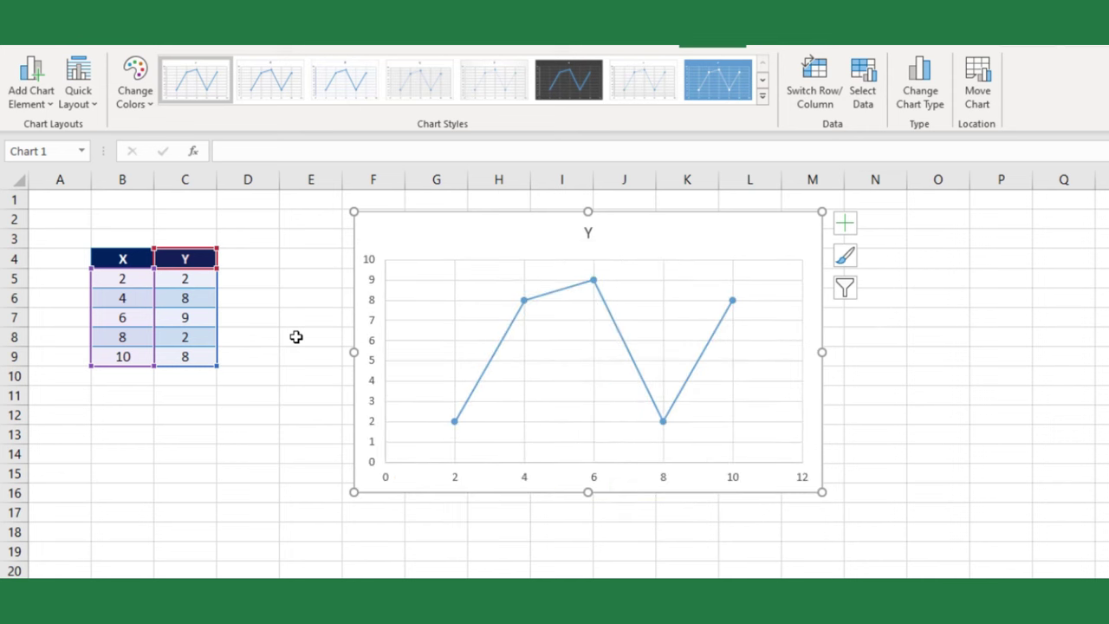
Enter 0 in D3 and E3 under the X1 and Y1 headers.
left_click(240, 220)
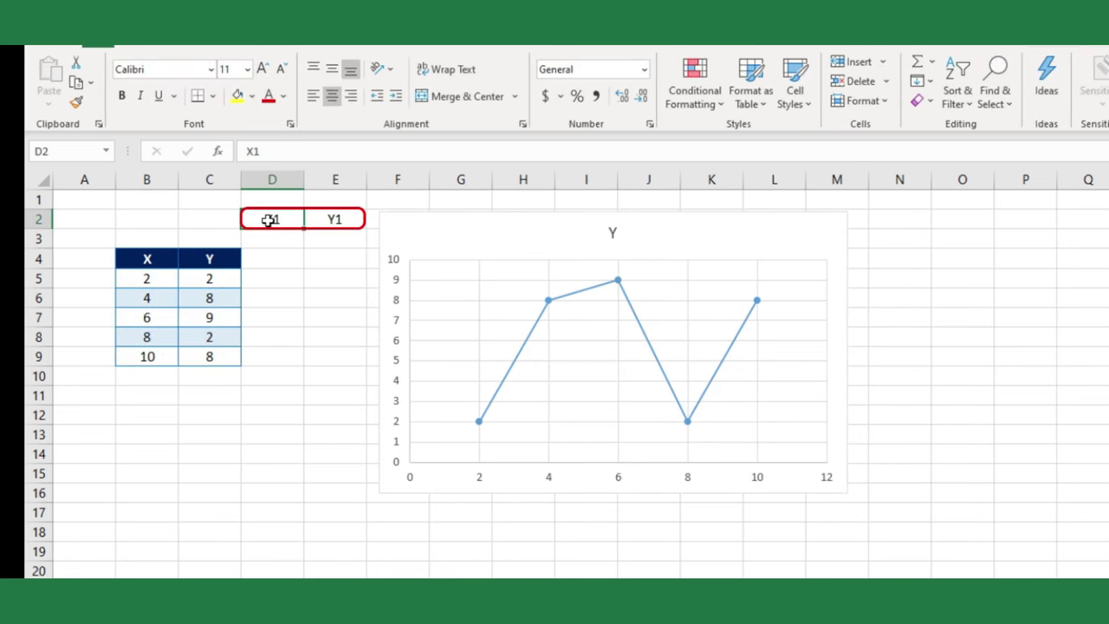
left_click_drag(268, 218, 319, 220)
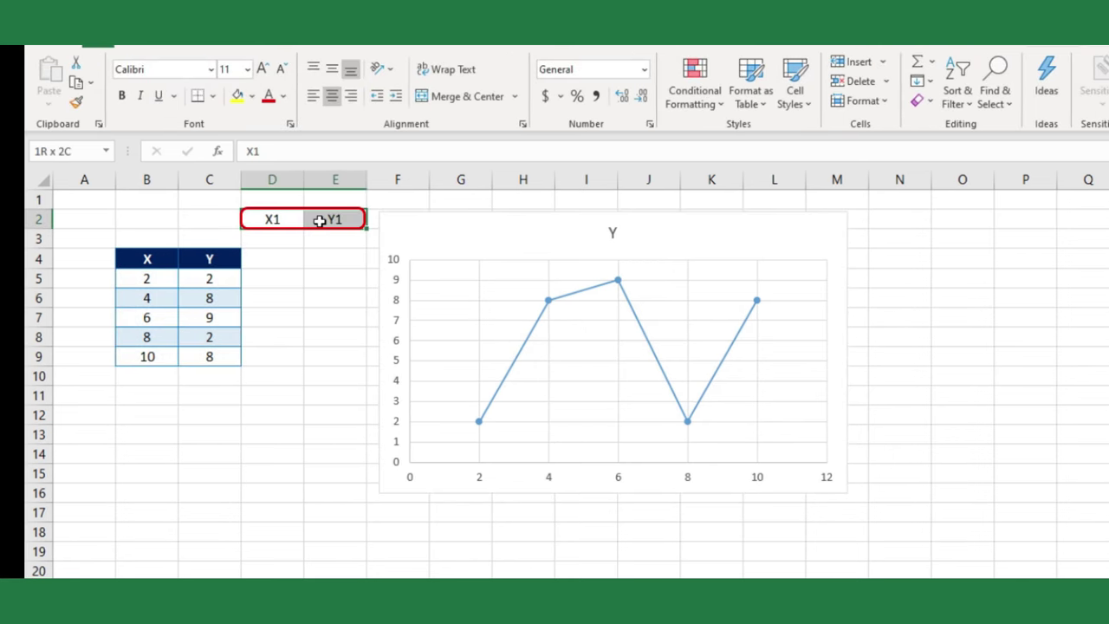
left_click(278, 238)
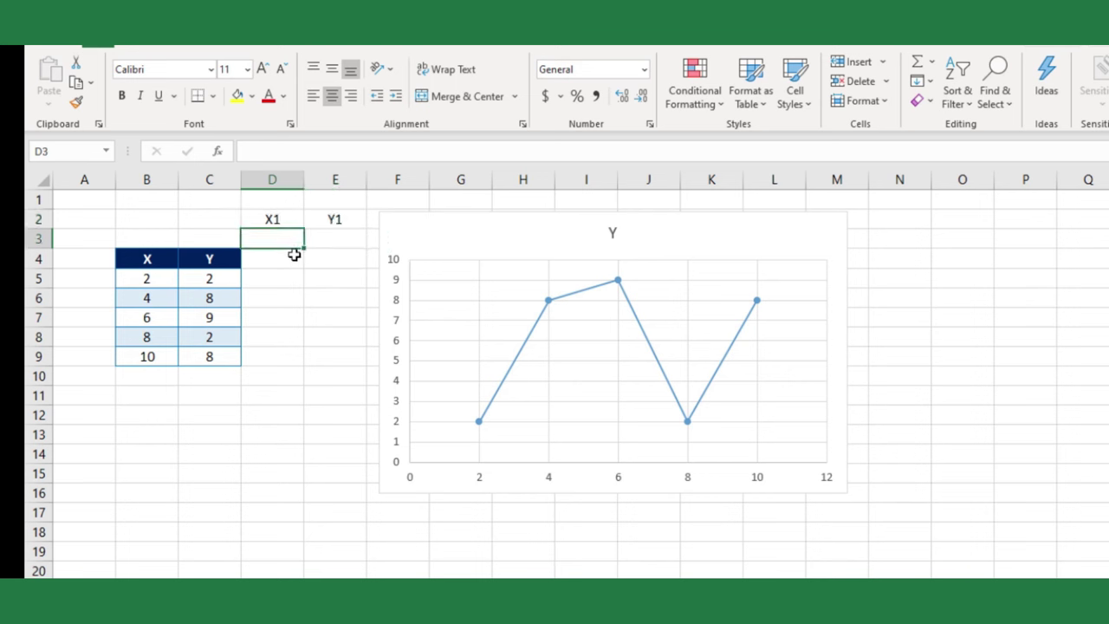
type("0")
left_click(332, 239)
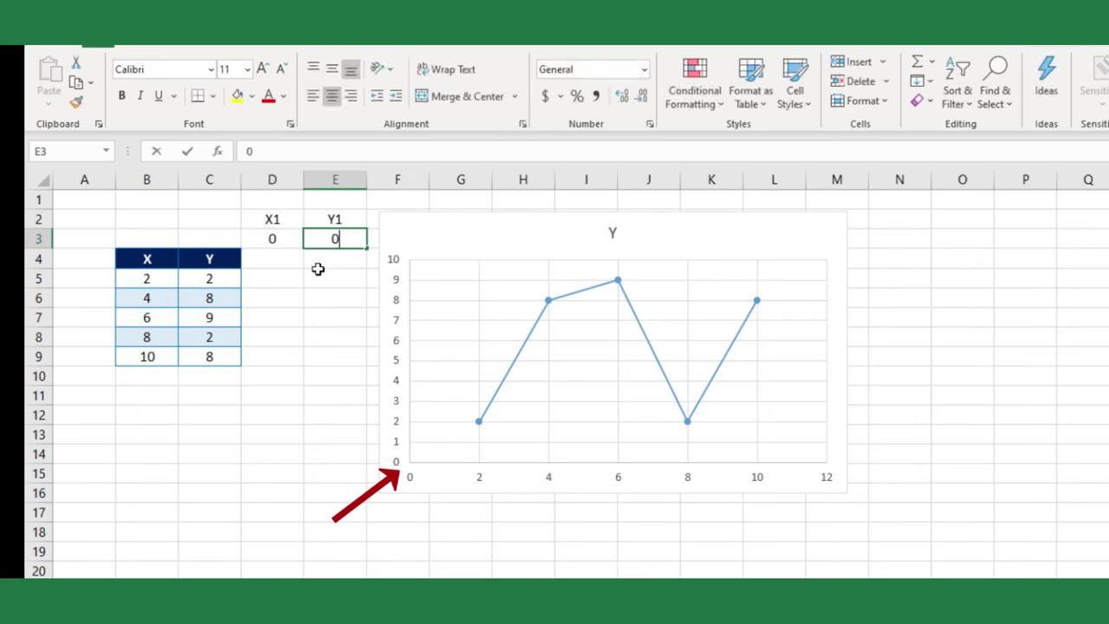
type("0")
left_click(288, 266)
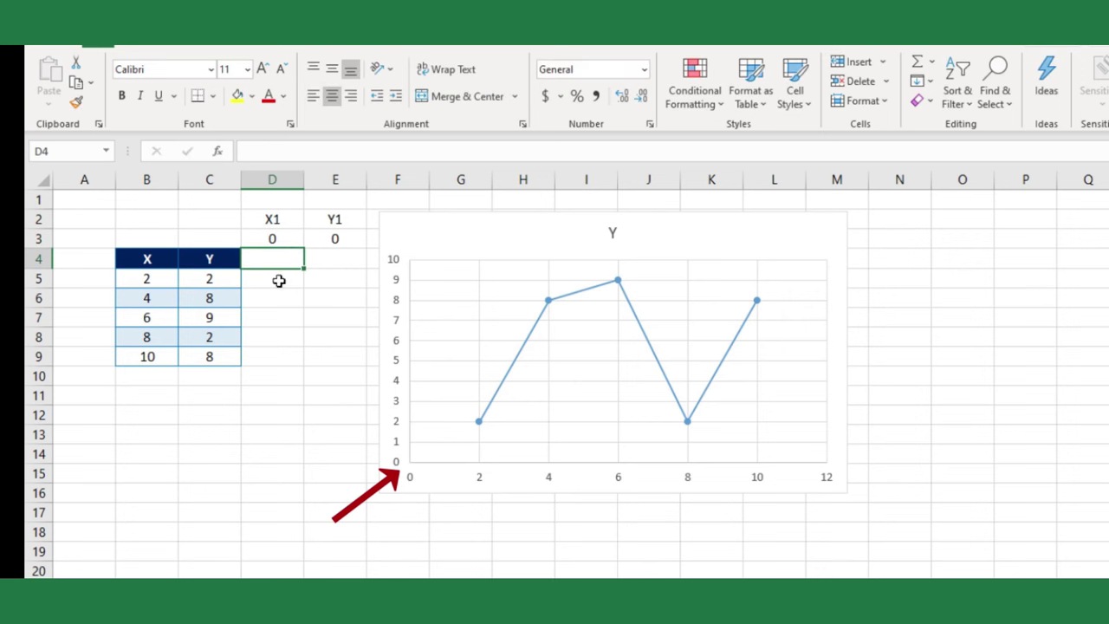
Put =B5 in D5 and fill it down to D9, then enter =B5 in D4.
left_click(279, 281)
type("=")
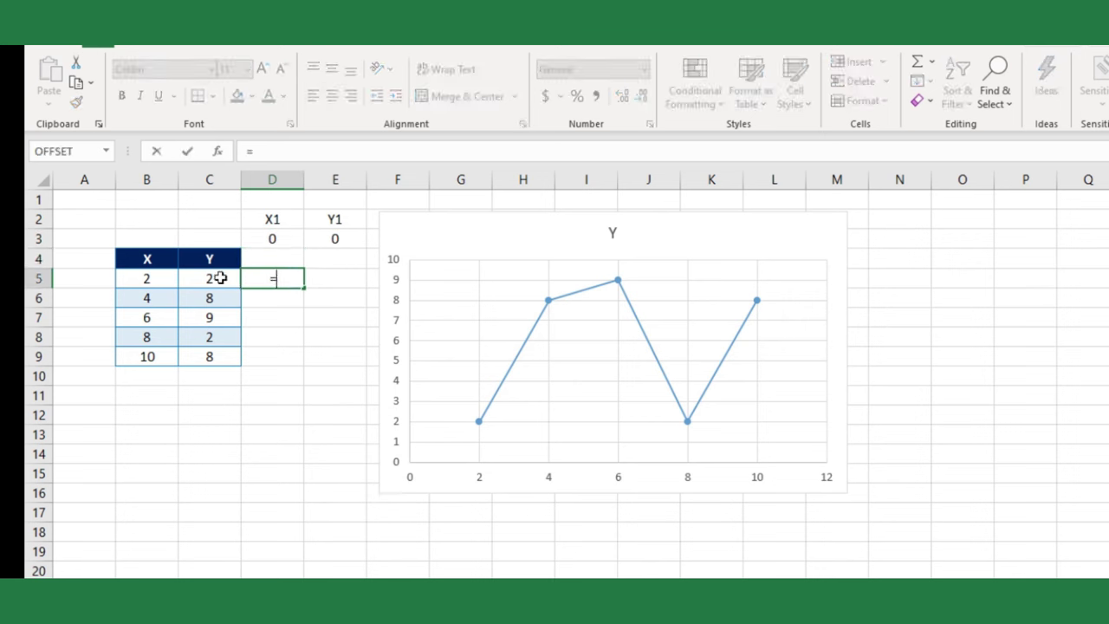
left_click(167, 277)
key("Return")
left_click(298, 279)
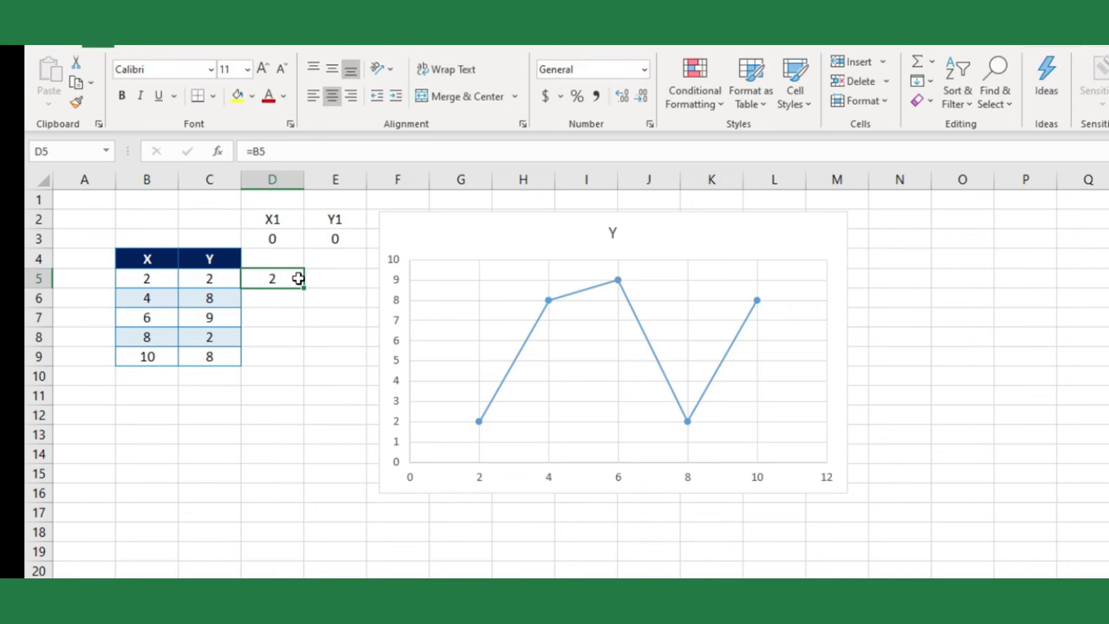
left_click_drag(301, 288, 299, 364)
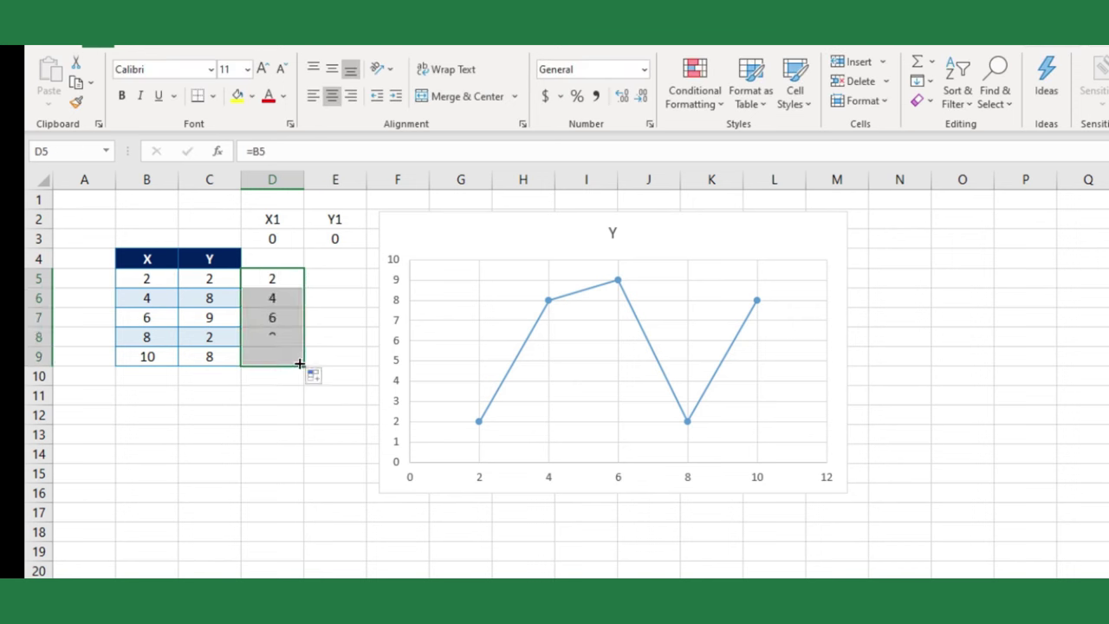
left_click(274, 260)
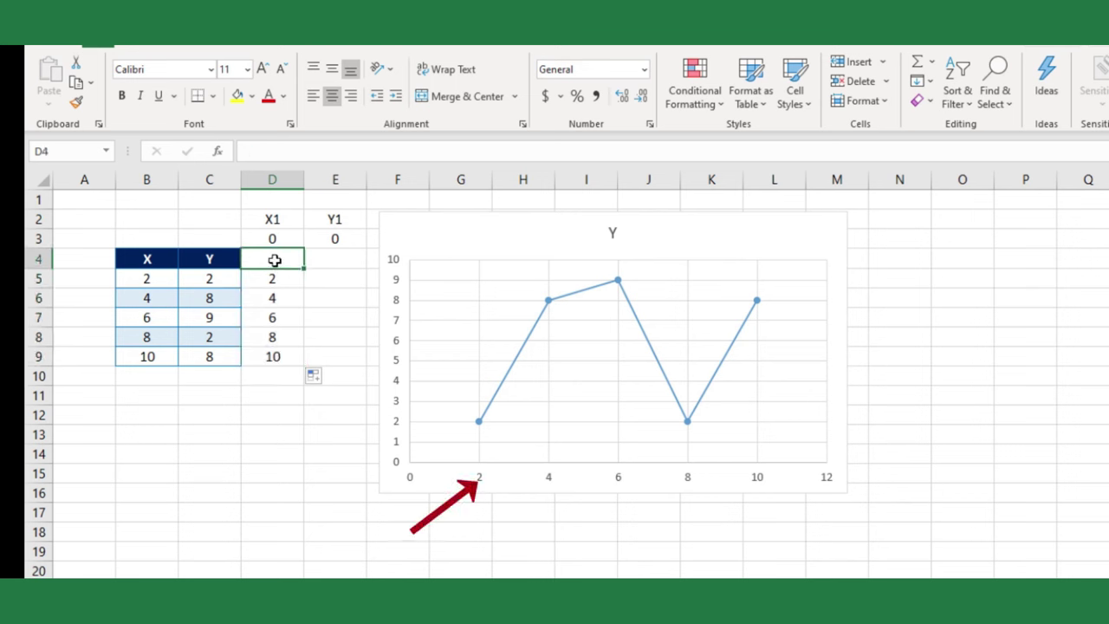
type("=")
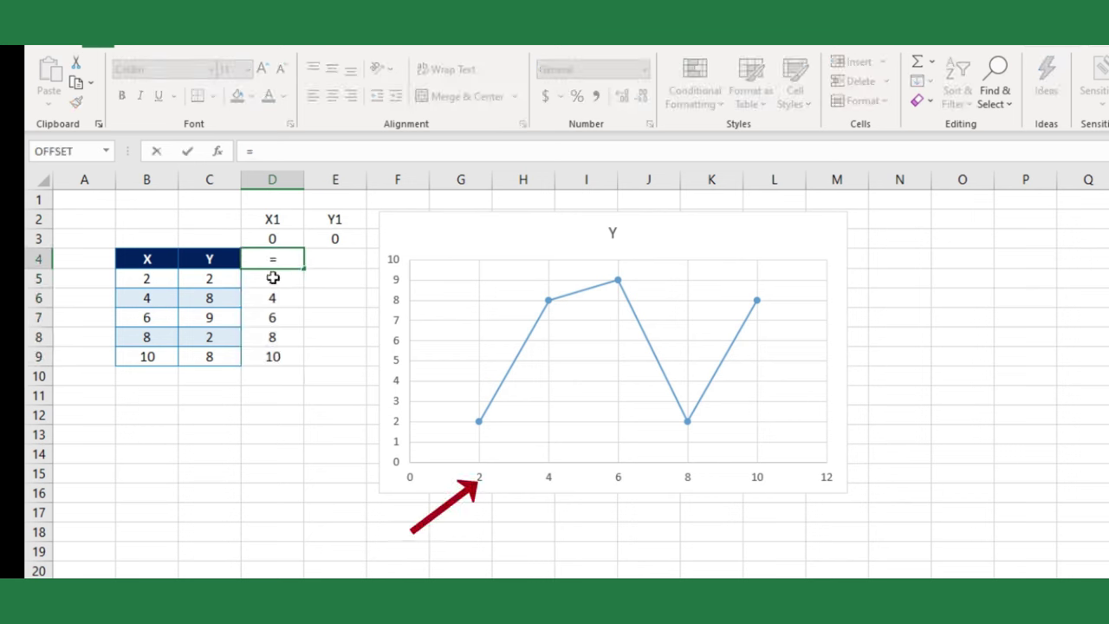
type("B5")
key("Return")
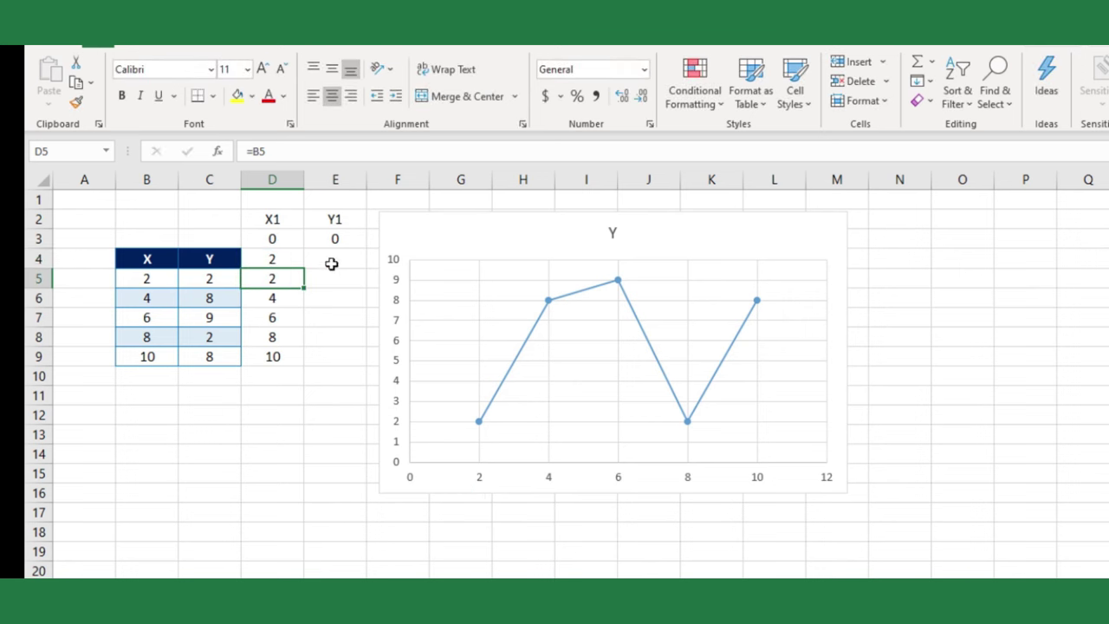
left_click(332, 263)
Enter 0 in E4, then put =C5 in E5 and fill it down to E9.
type("0")
key("Return")
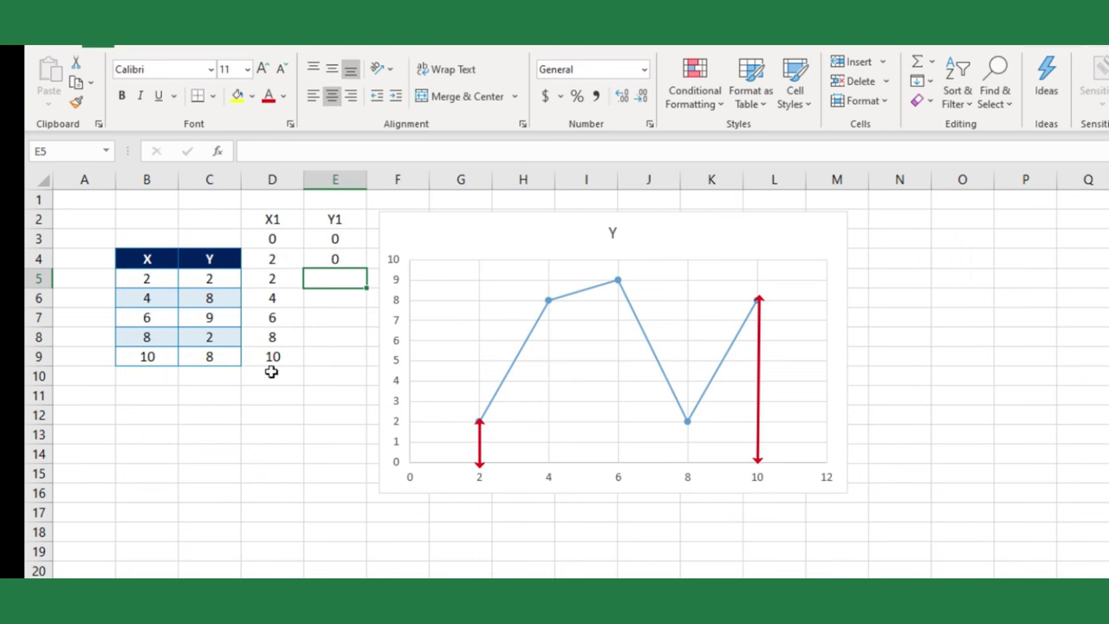
type("=")
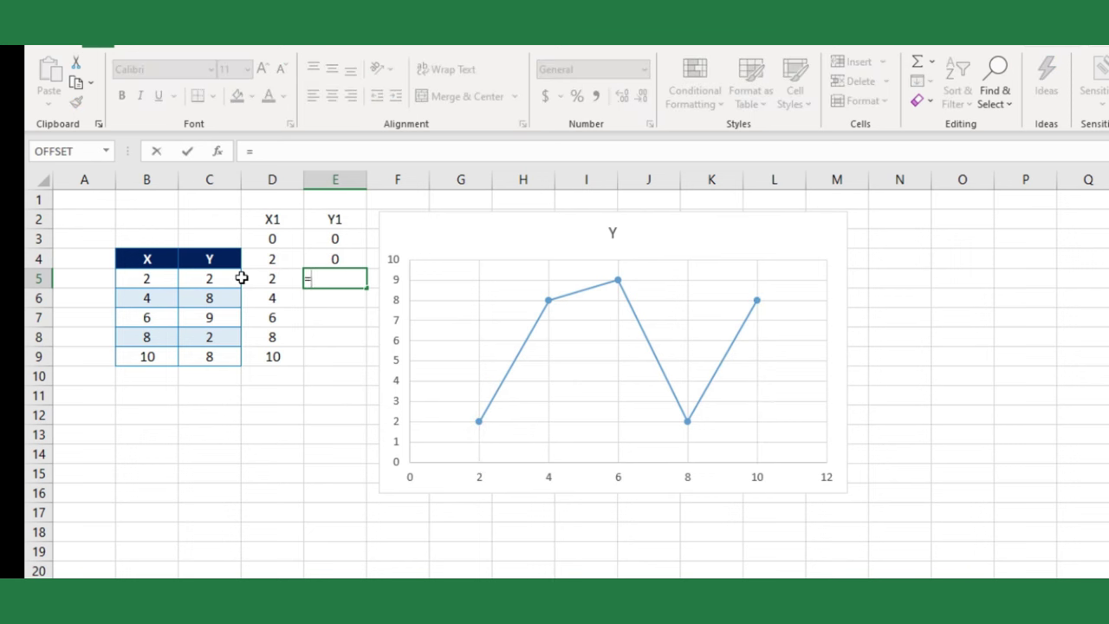
left_click(244, 279)
left_click(224, 279)
key("Return")
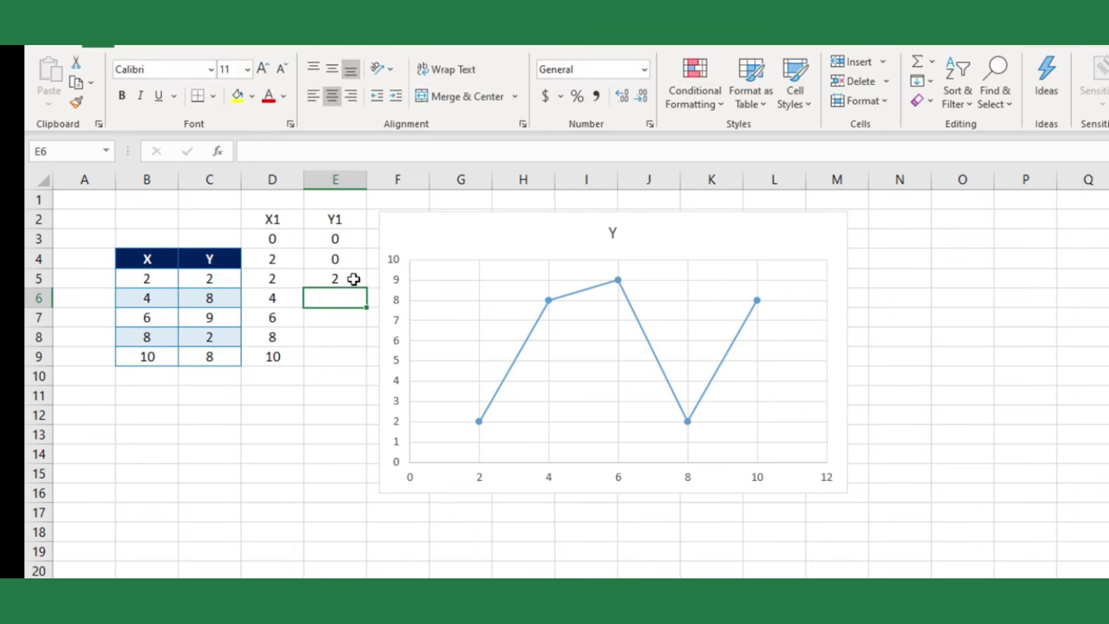
left_click(361, 282)
left_click_drag(366, 296, 358, 364)
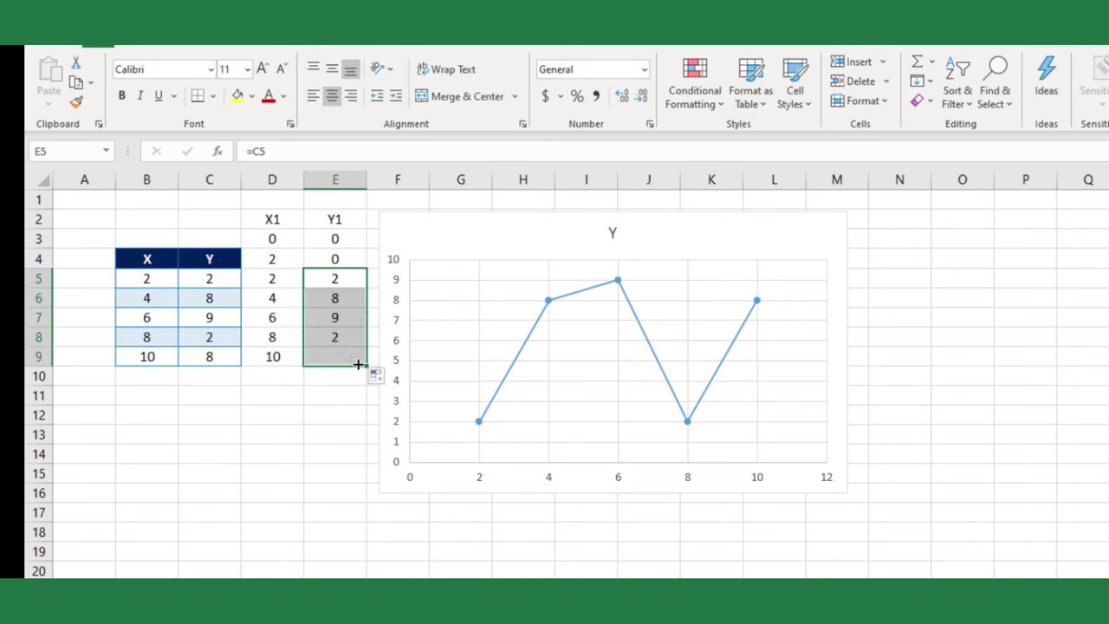
Add closing points: =D9 in D10, 12 in D11, and 0 in E10 and E11.
left_click(271, 377)
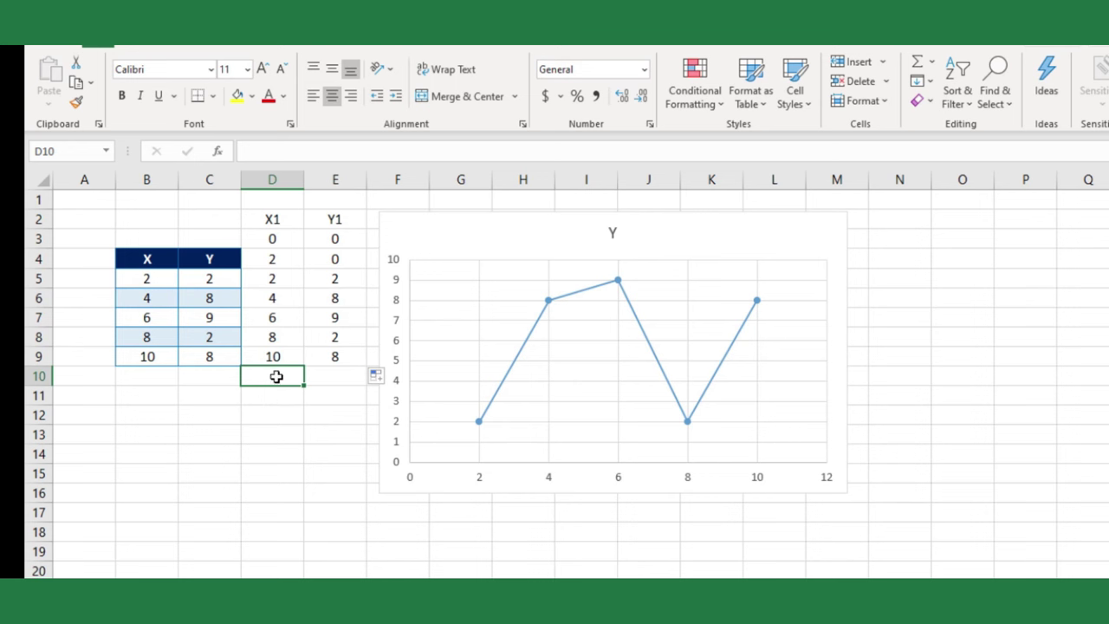
type("=")
left_click(280, 351)
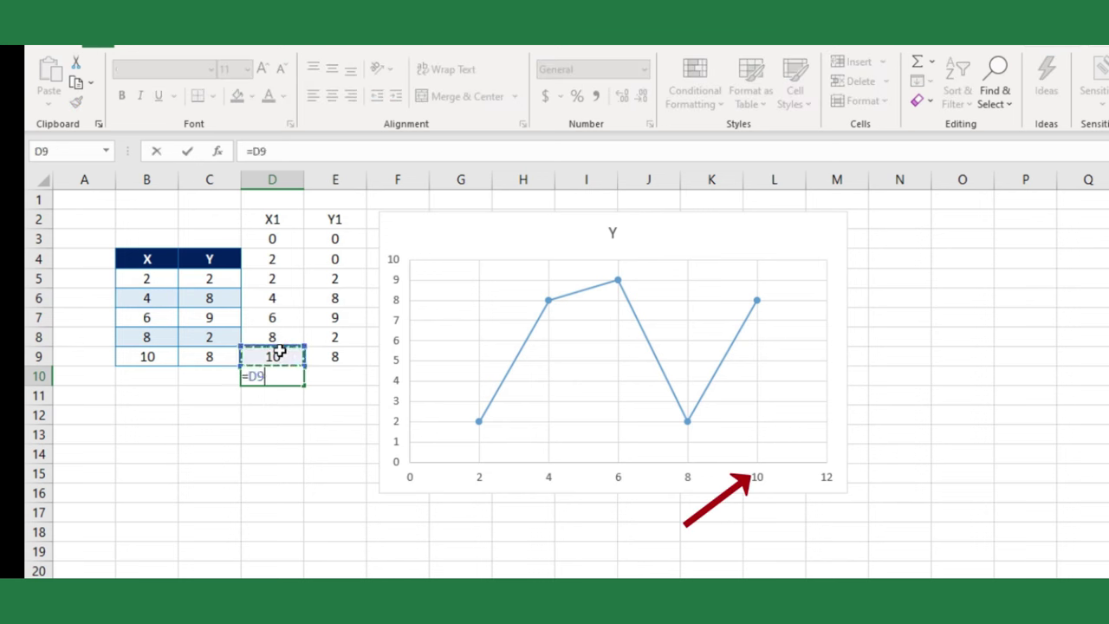
key("Return")
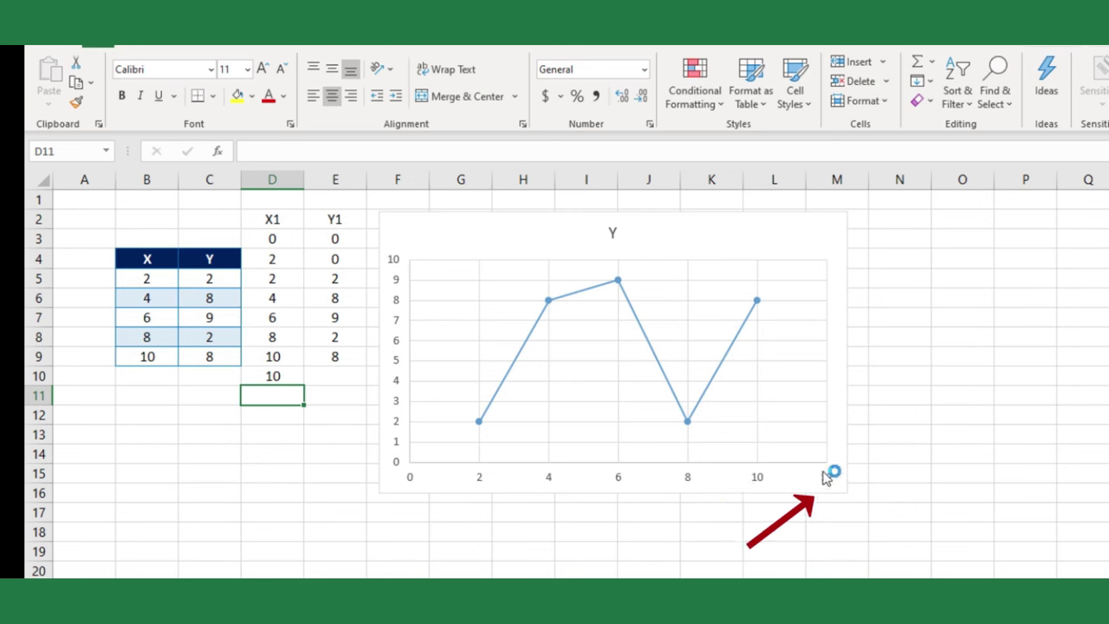
type("12")
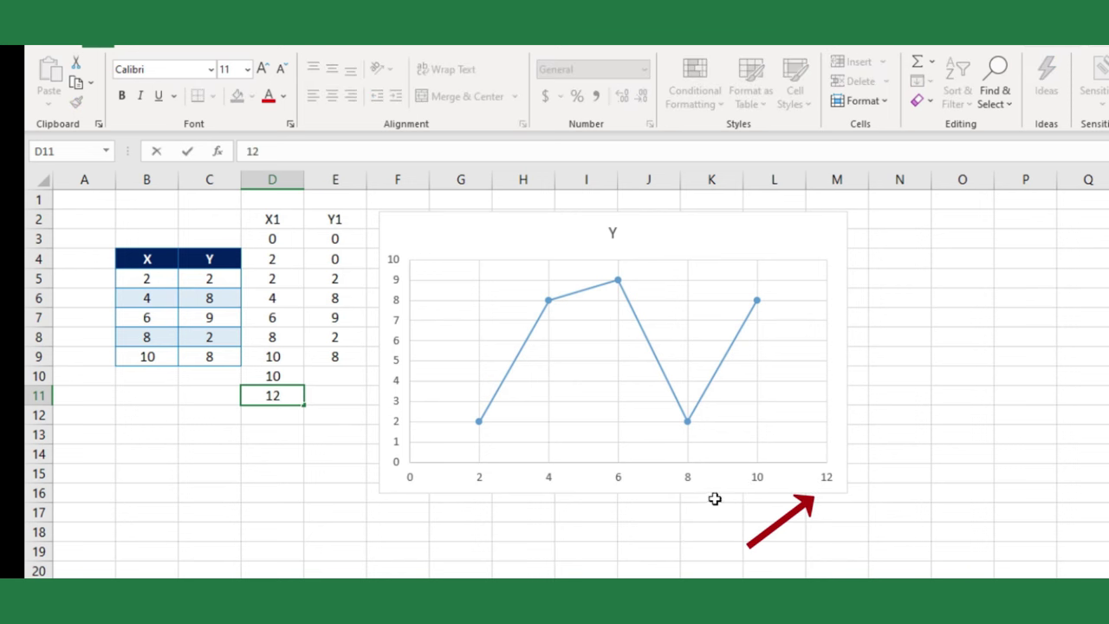
left_click(346, 377)
type("0")
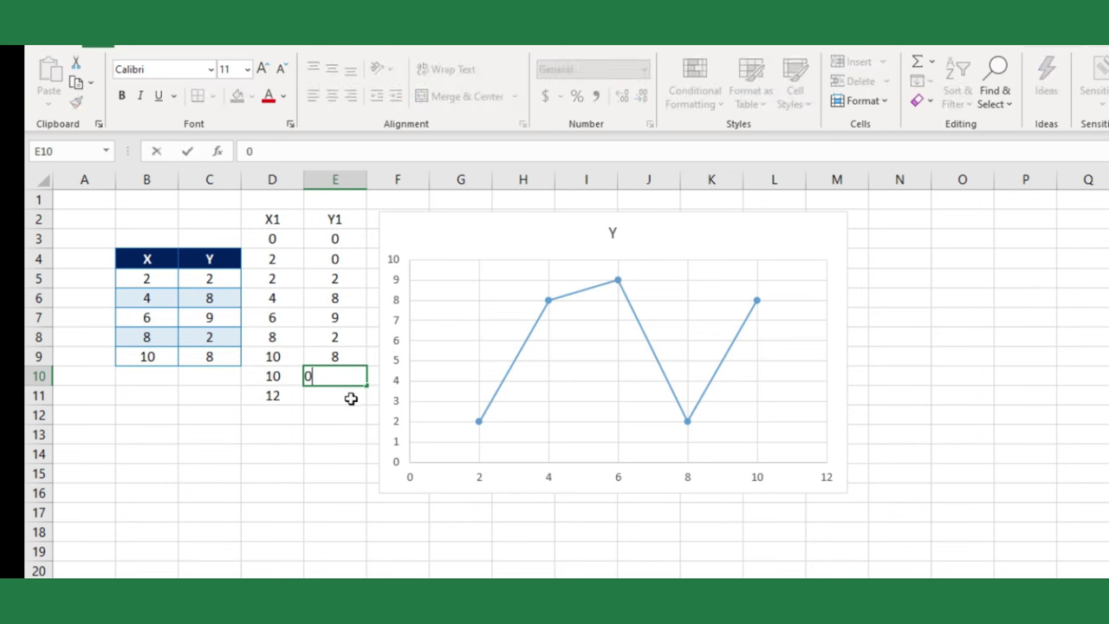
left_click(351, 399)
type("0")
left_click(339, 439)
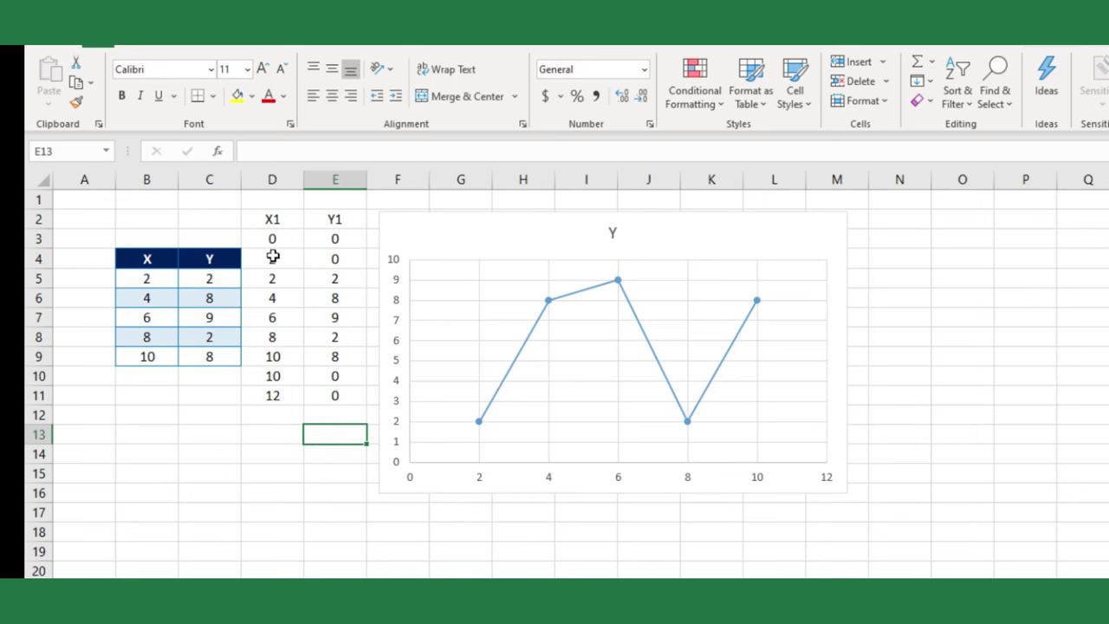
Copy D2:E11 and paste it into the chart as a new series, using the first column as x values.
left_click_drag(259, 218, 326, 392)
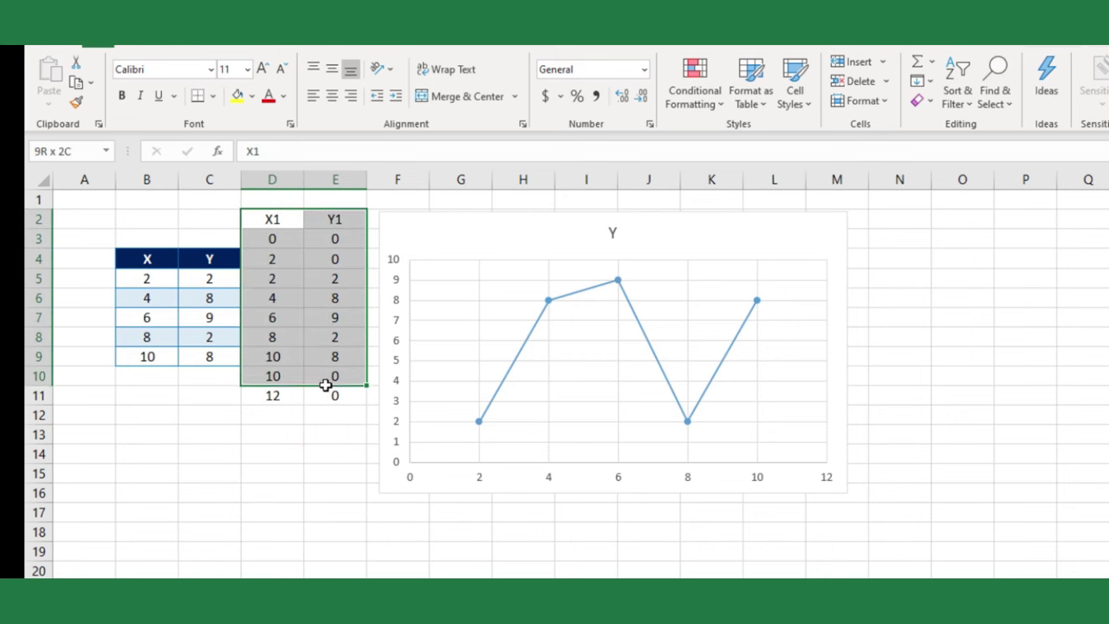
key("ctrl+c")
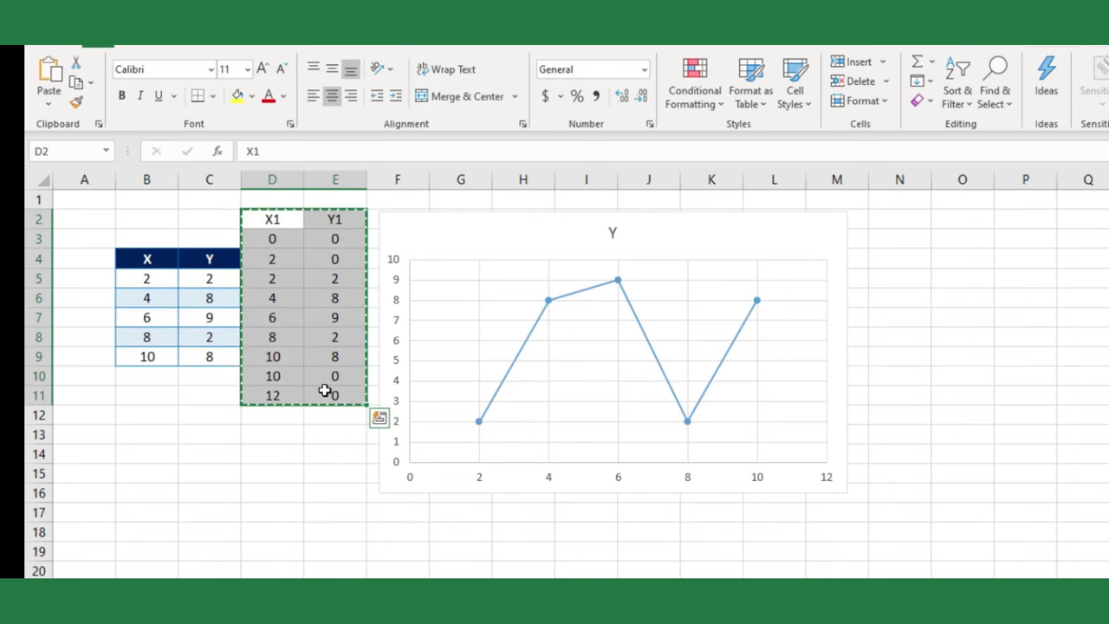
left_click(527, 254)
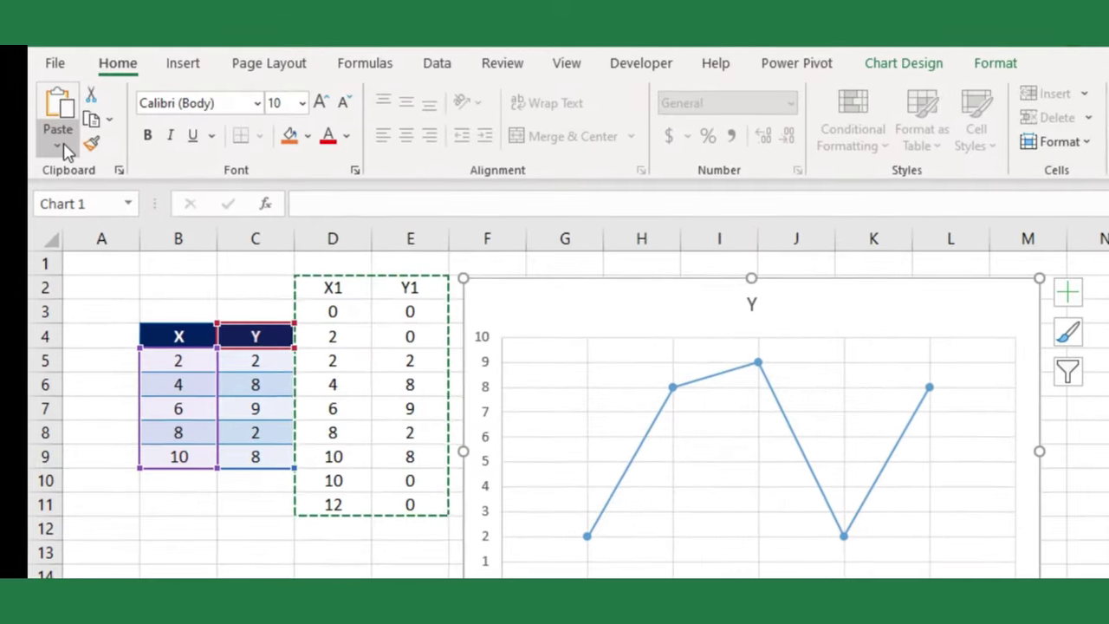
left_click(60, 149)
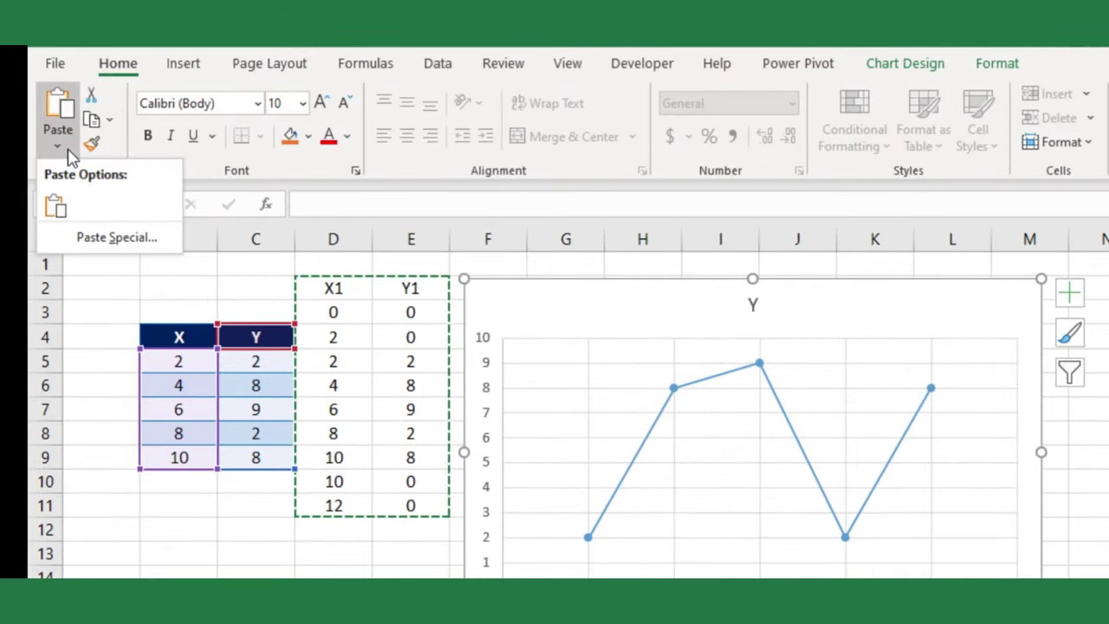
left_click(104, 238)
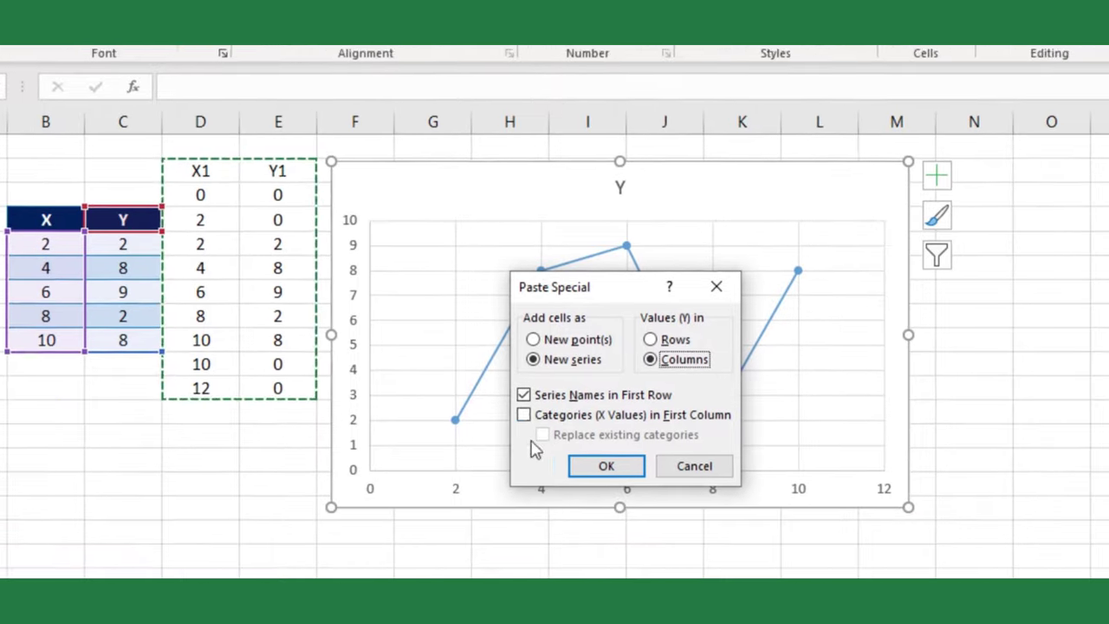
left_click(517, 409)
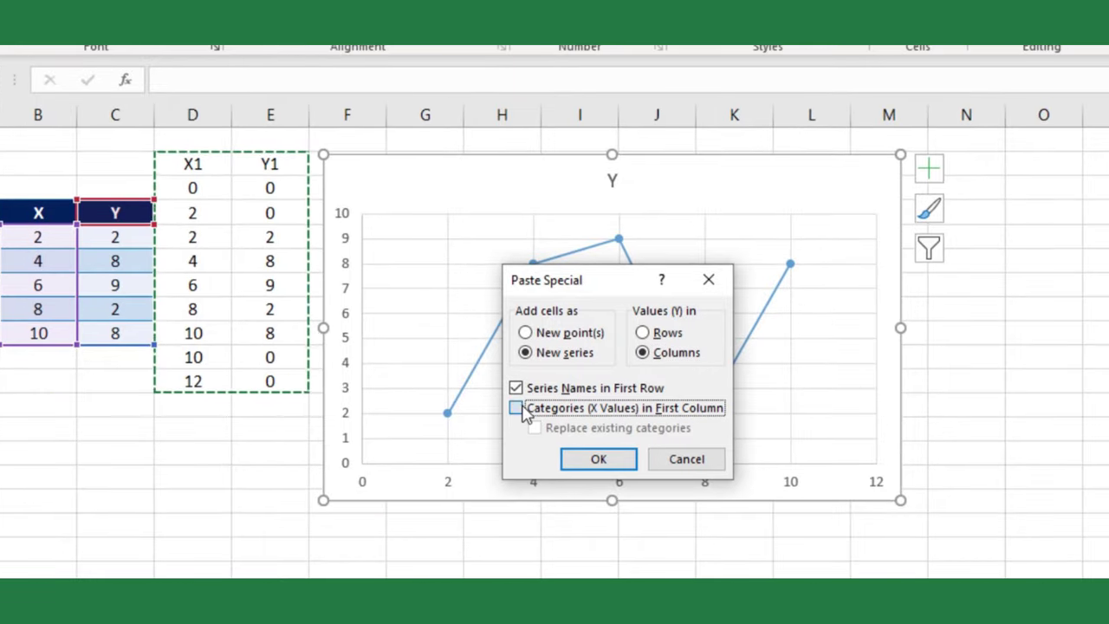
left_click(621, 460)
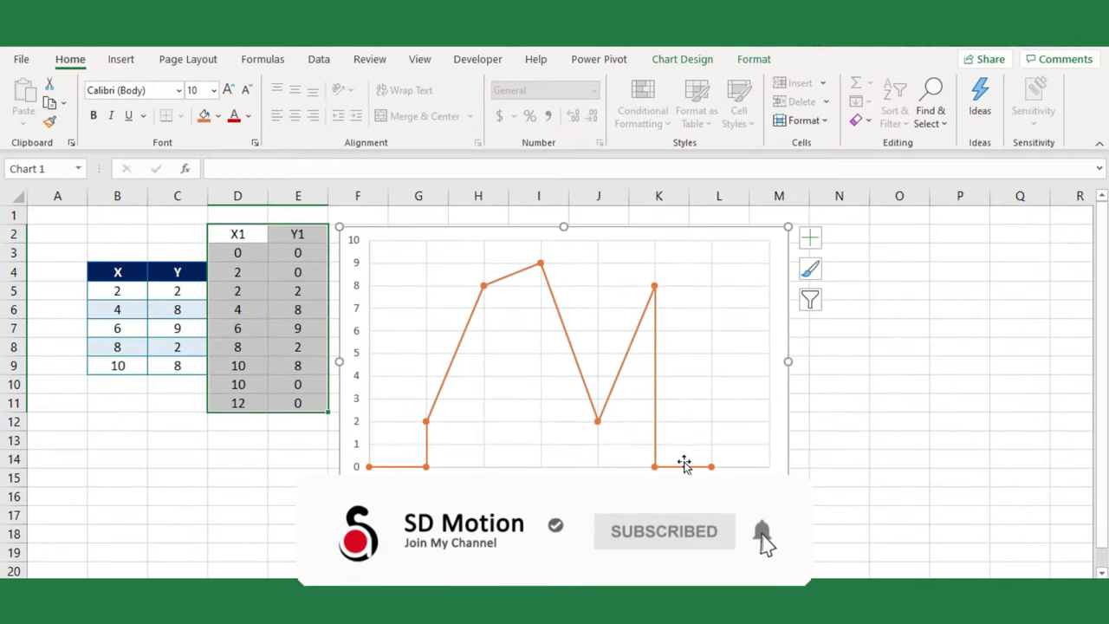
Plot the orange Y1 series on the secondary axis.
left_click(563, 346)
left_click(572, 353)
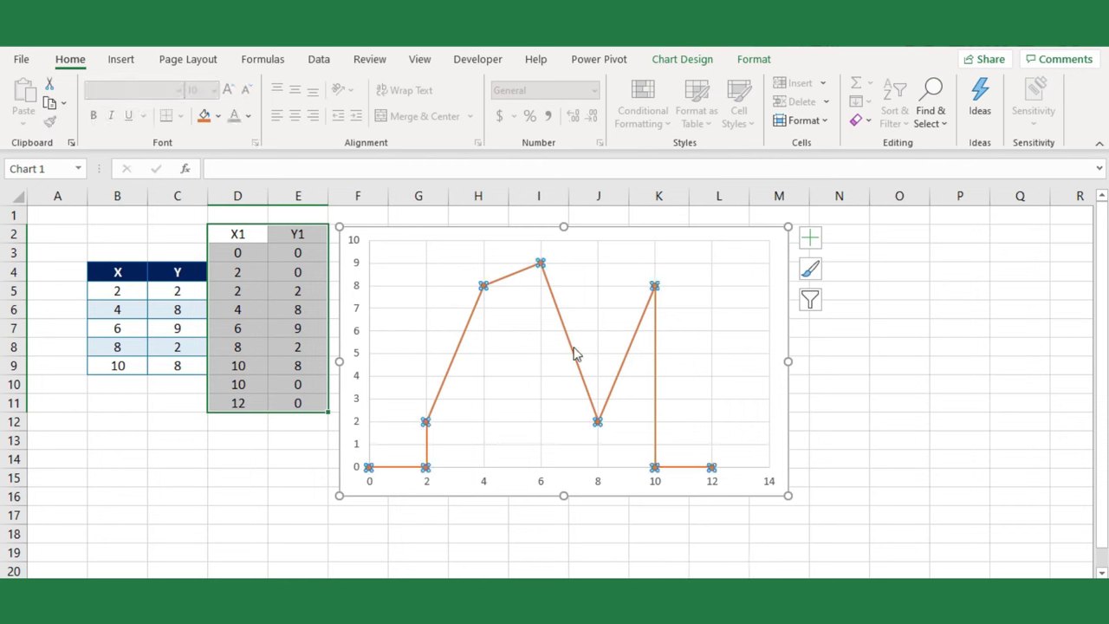
right_click(572, 353)
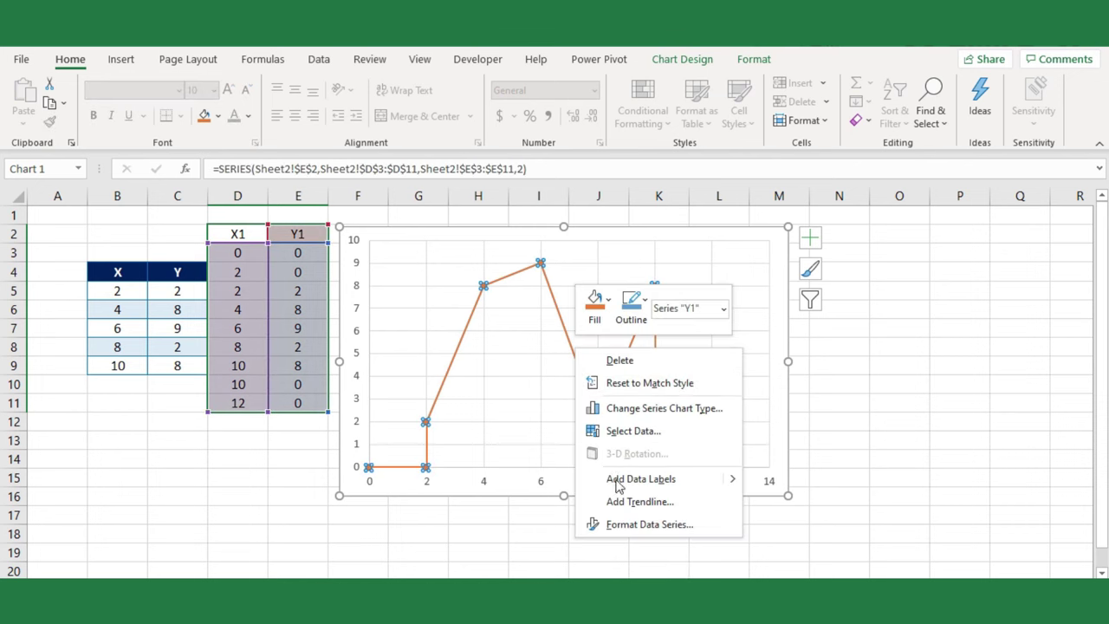
left_click(630, 525)
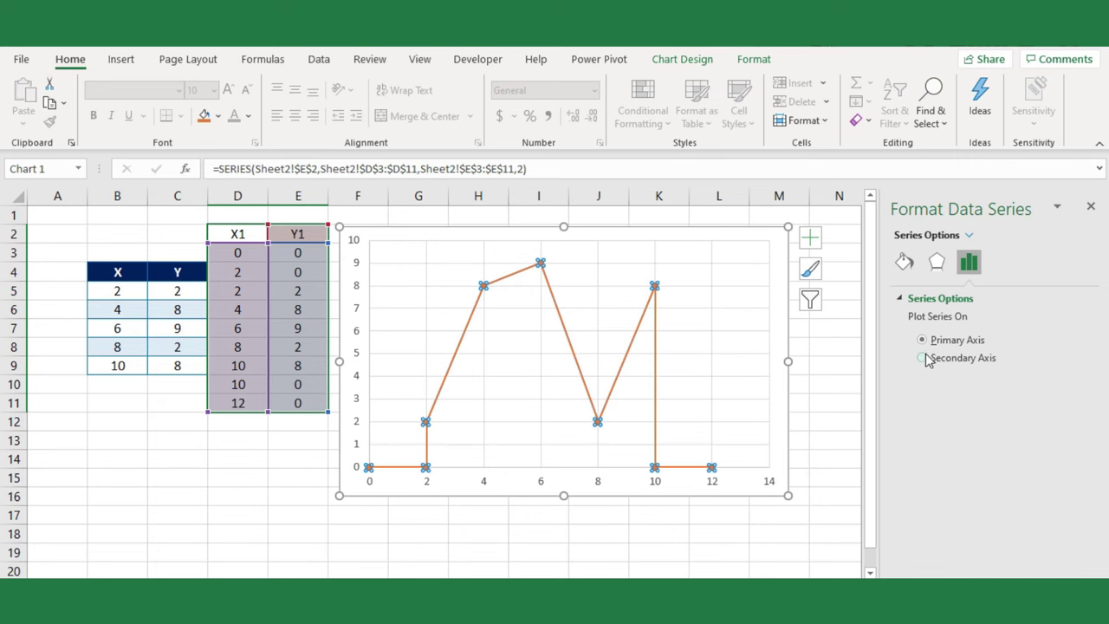
left_click(923, 359)
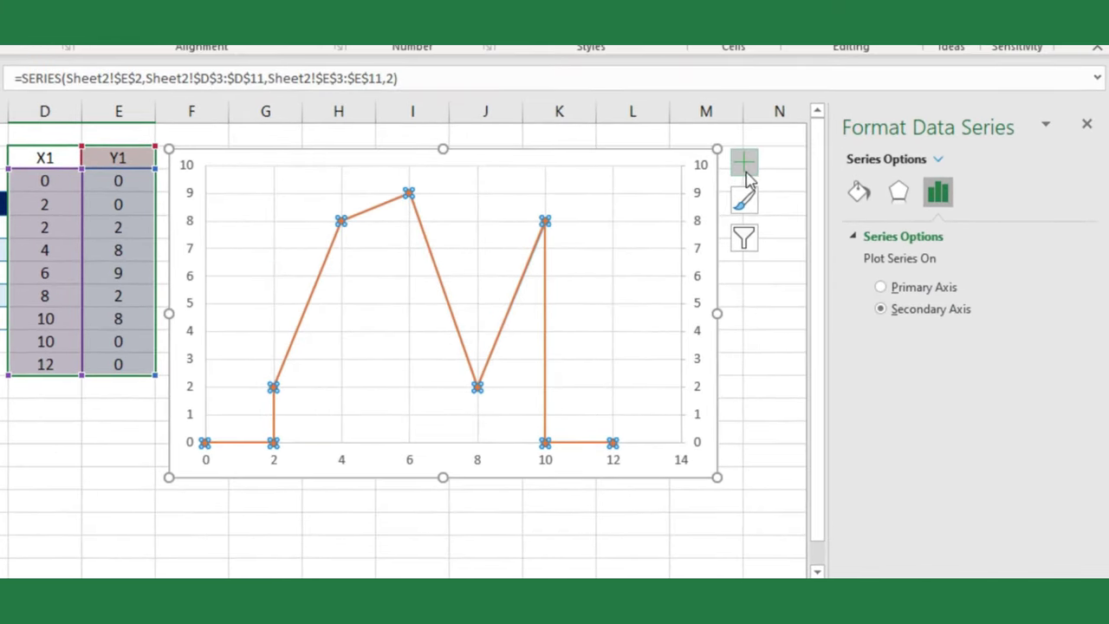
Add a secondary horizontal axis to the chart.
left_click(746, 171)
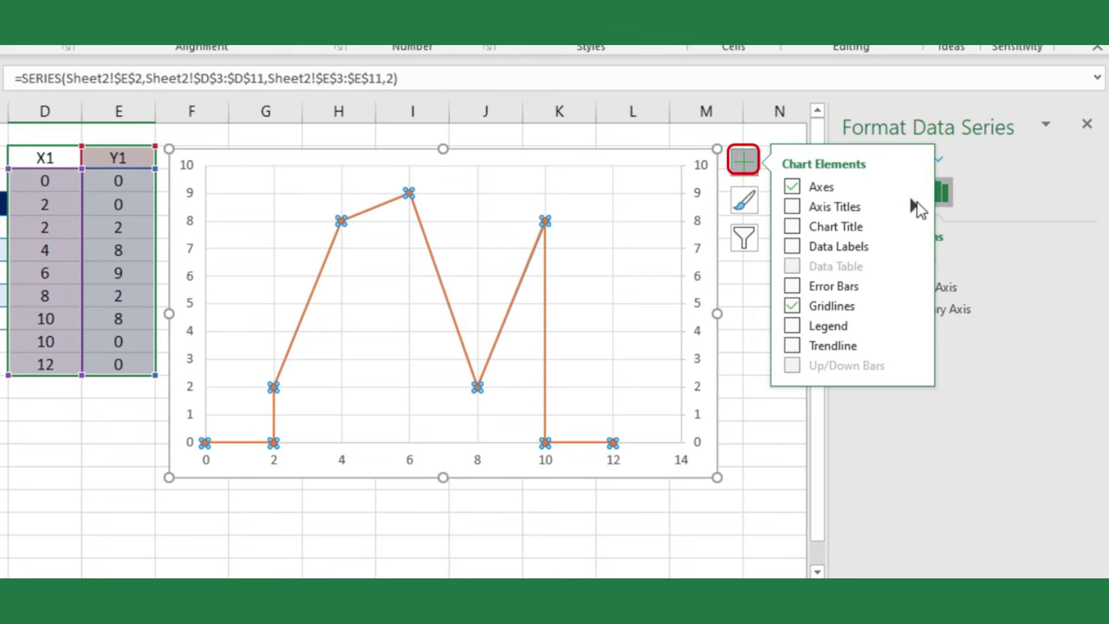
left_click(914, 186)
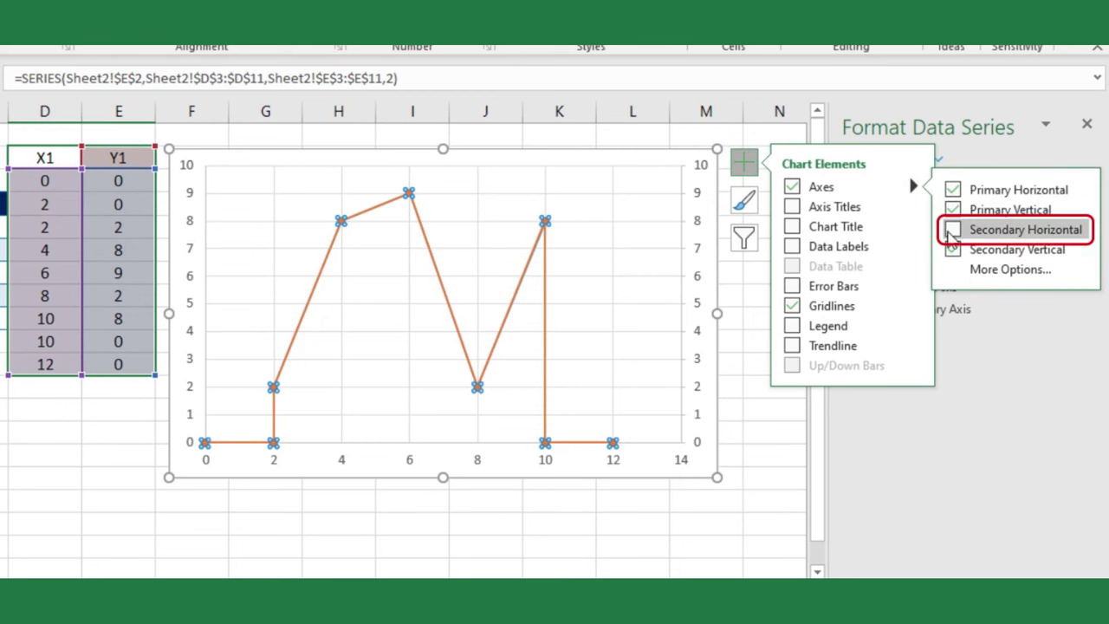
left_click(954, 229)
left_click(638, 508)
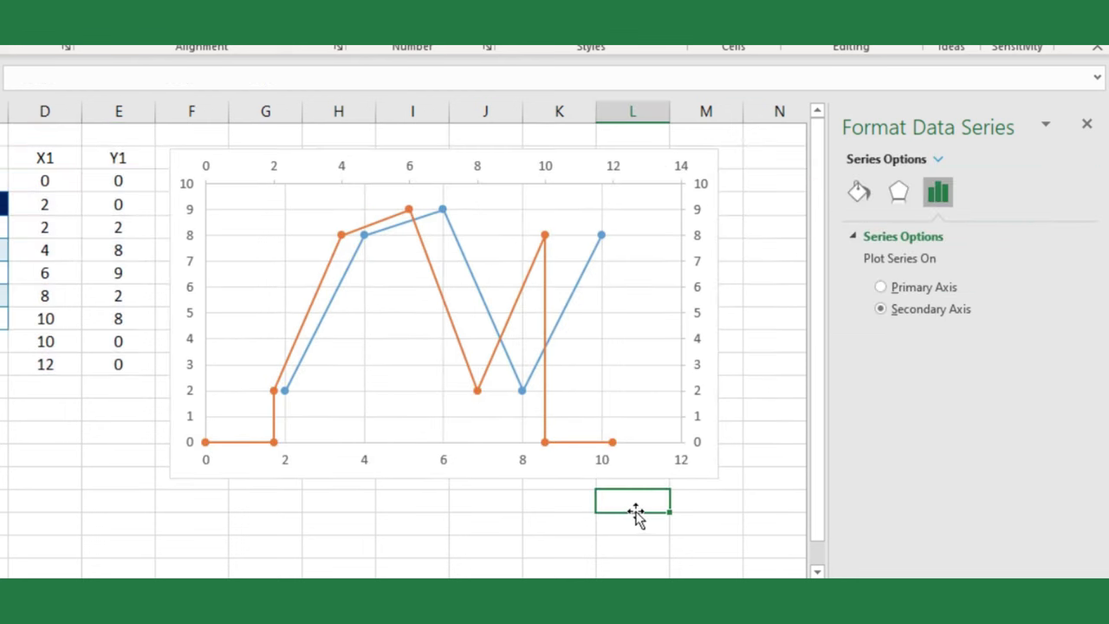
Change the Y1 series to Stacked Area in the Combo chart type.
right_click(493, 248)
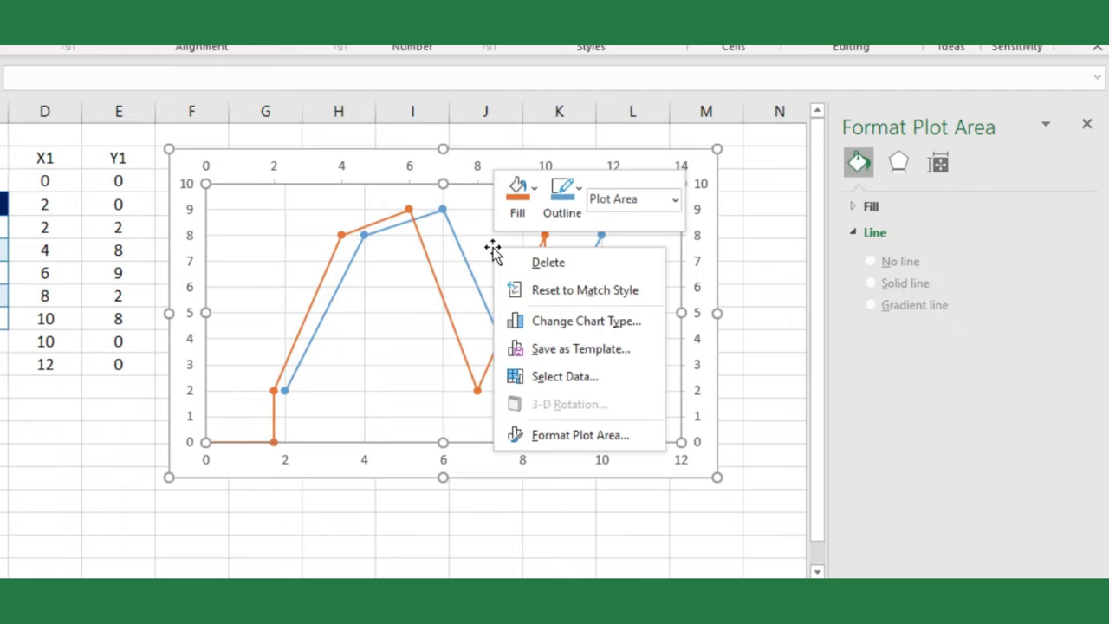
left_click(535, 323)
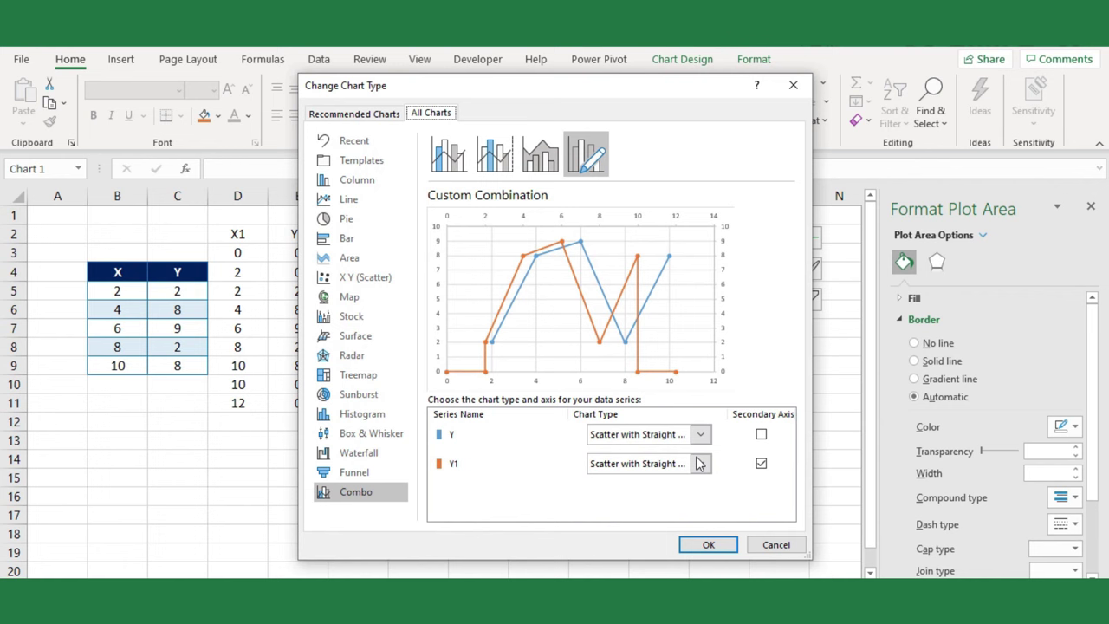
left_click(698, 464)
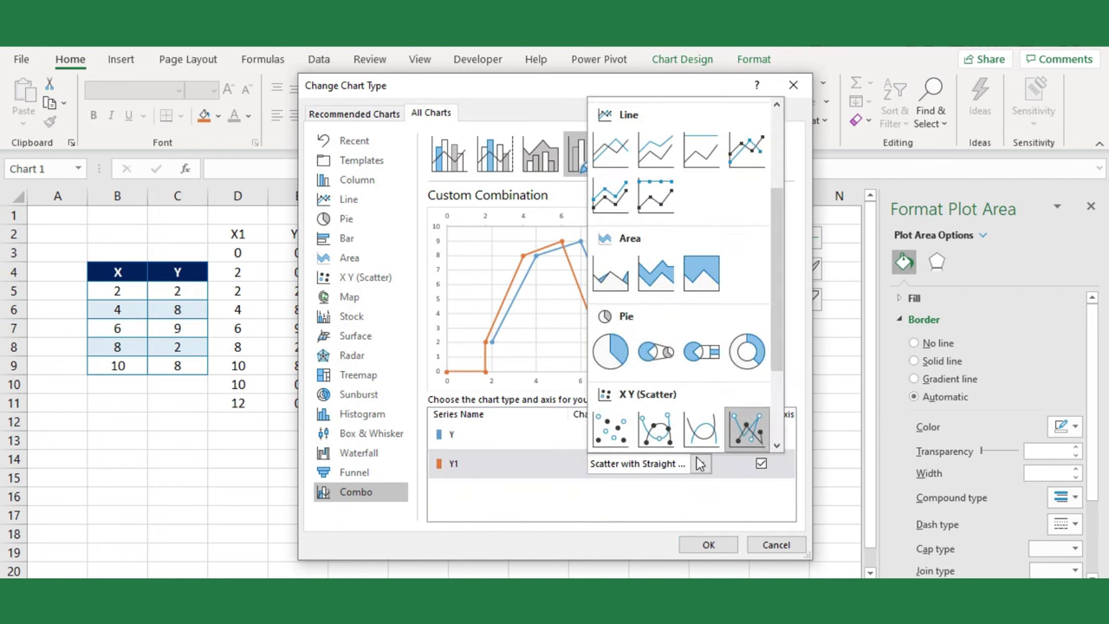
left_click(662, 277)
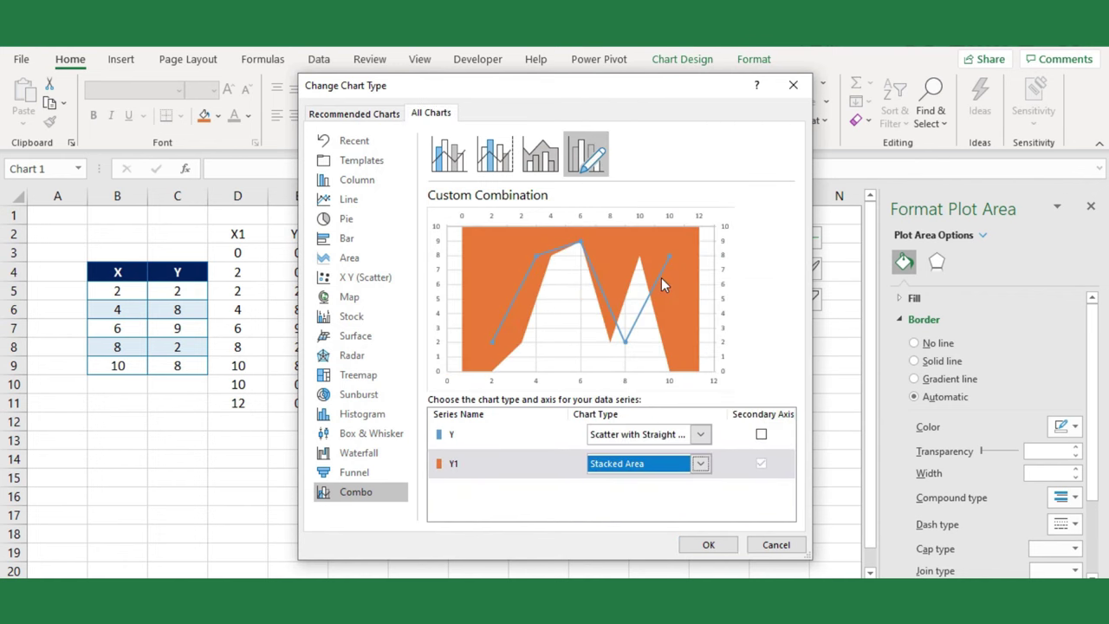
left_click(706, 545)
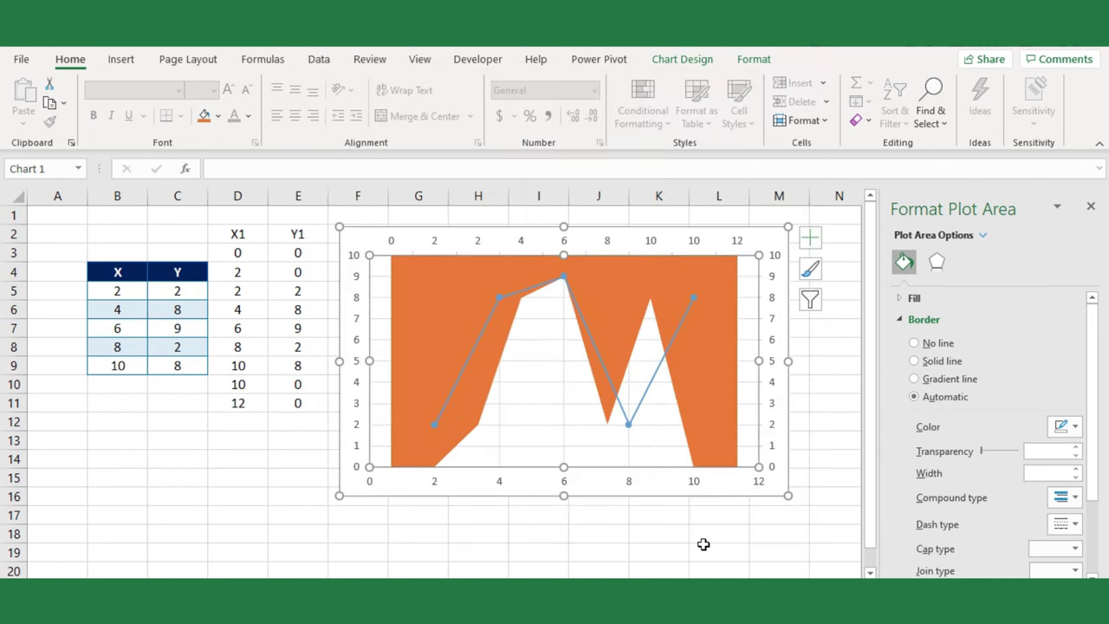
Format the top secondary axis as a date axis positioned on tick marks.
left_click(656, 250)
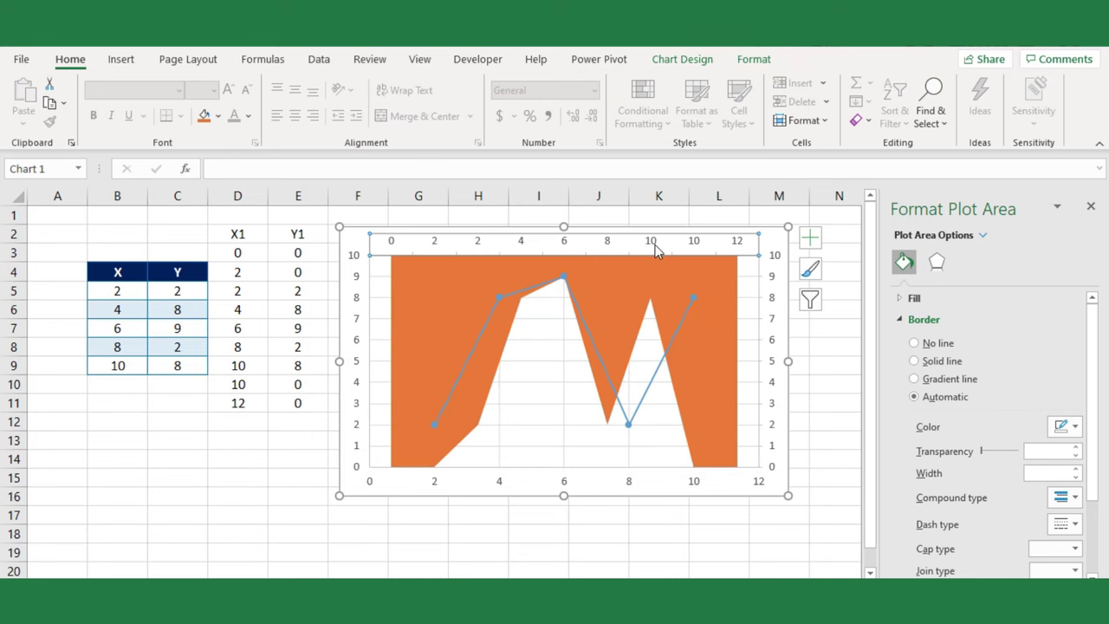
right_click(656, 249)
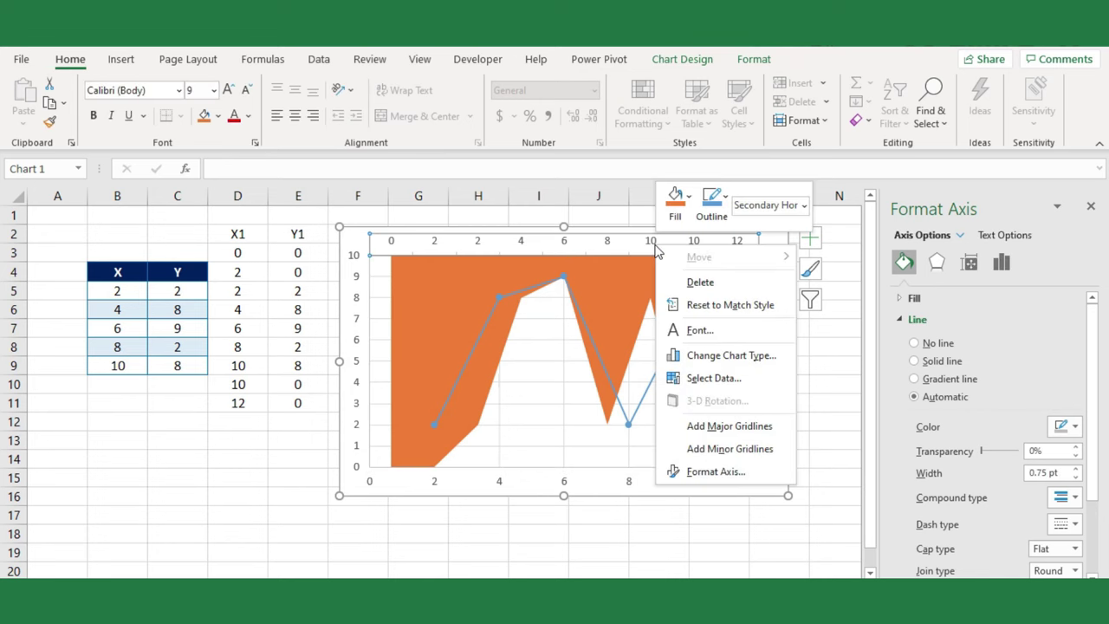
left_click(716, 471)
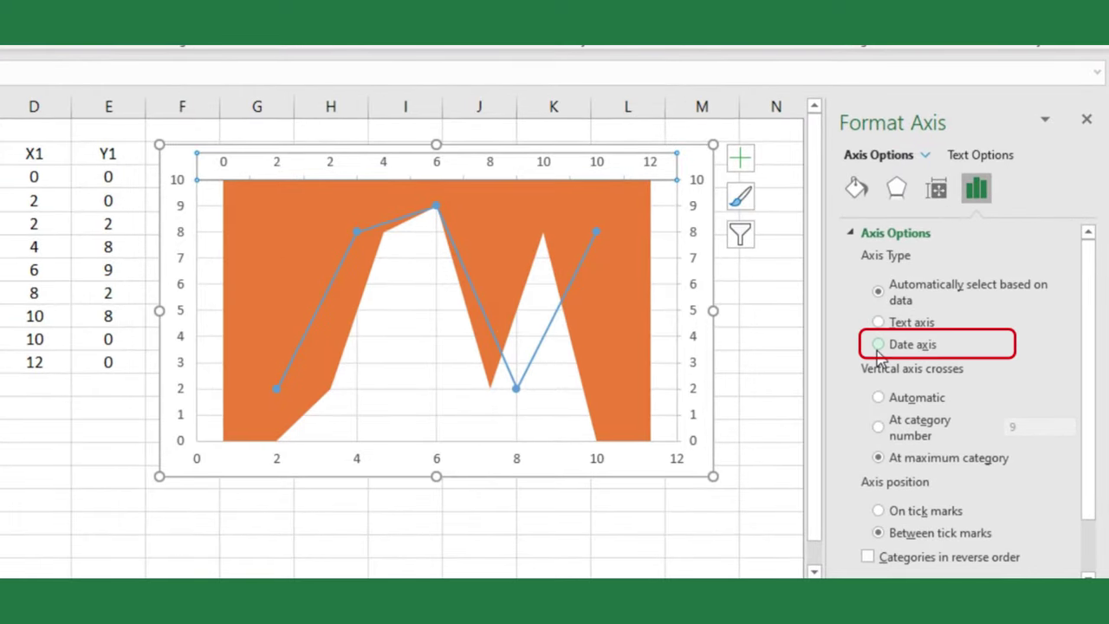
left_click(878, 344)
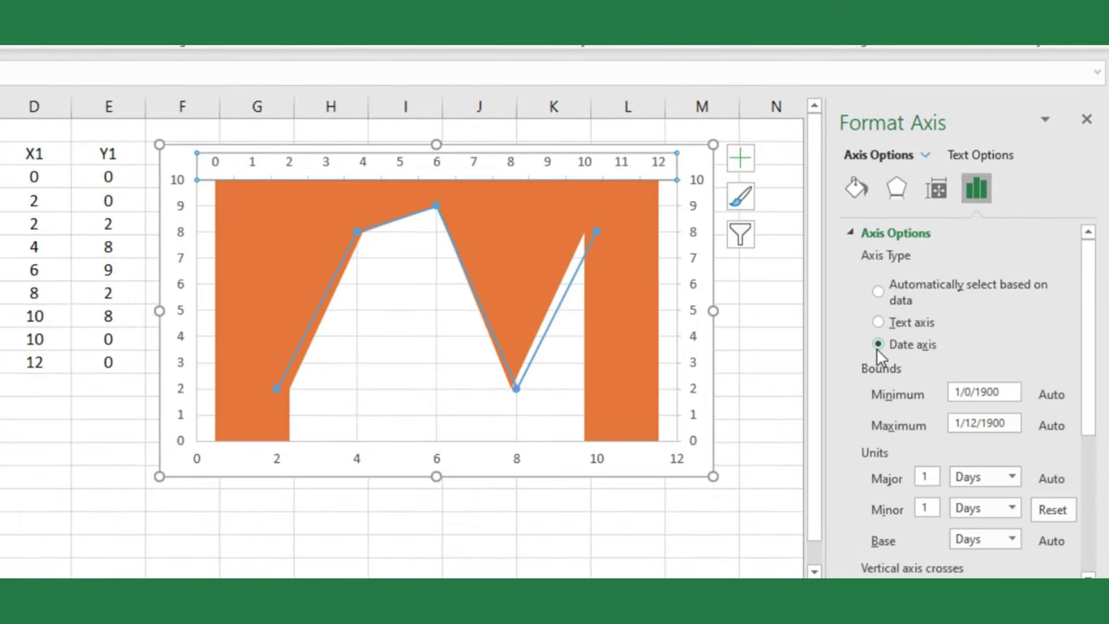
scroll(880, 355, "down", 1)
scroll(880, 355, "down", 3)
scroll(878, 369, "down", 1)
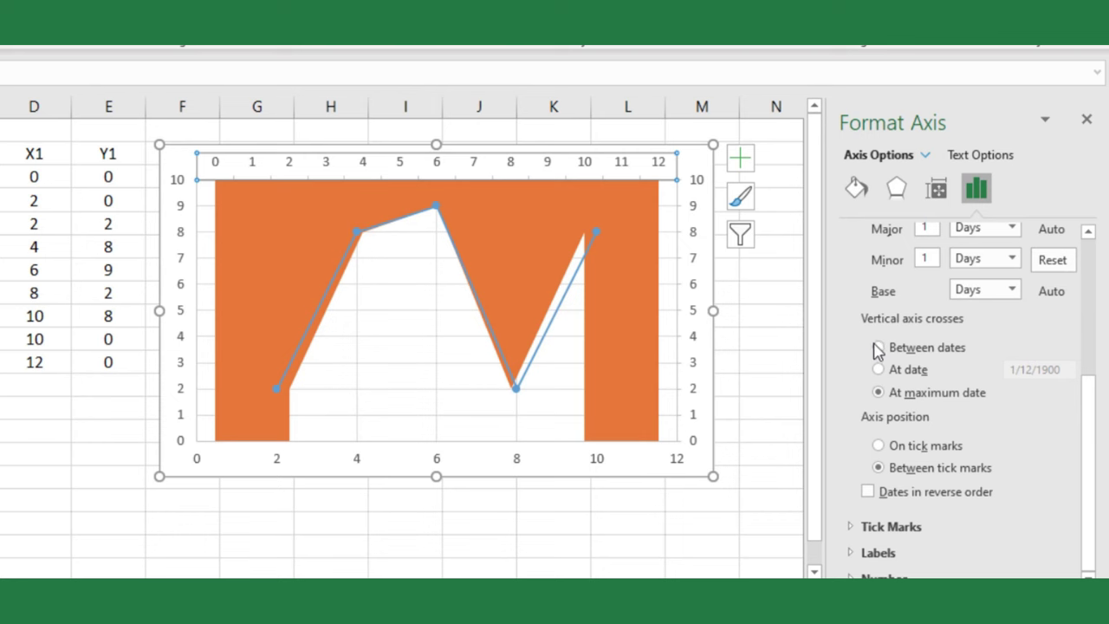
left_click(879, 446)
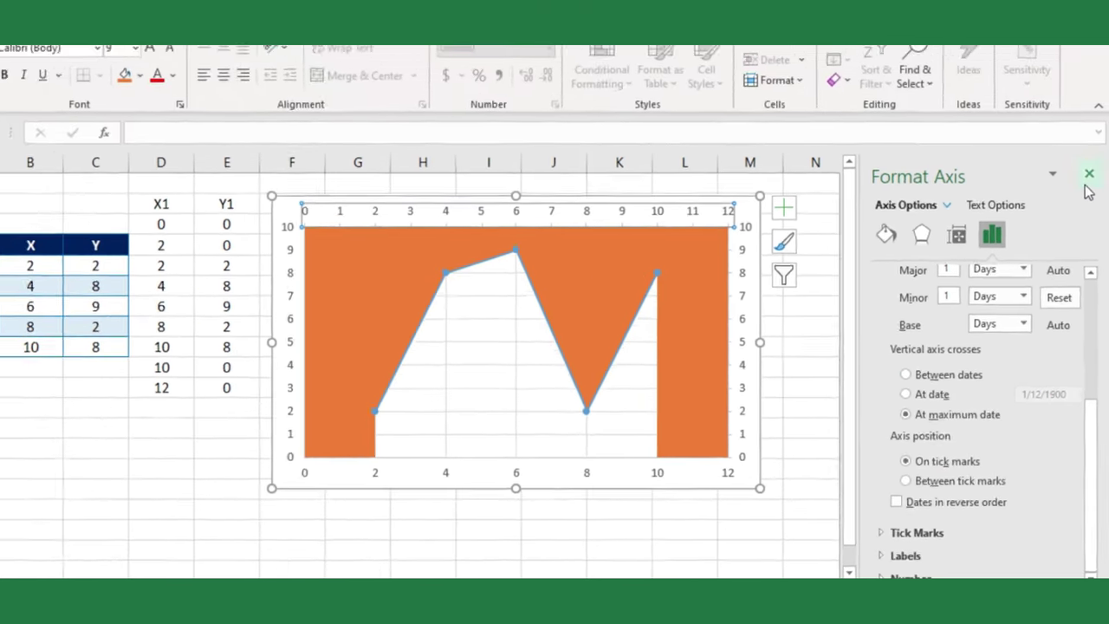
left_click(1086, 118)
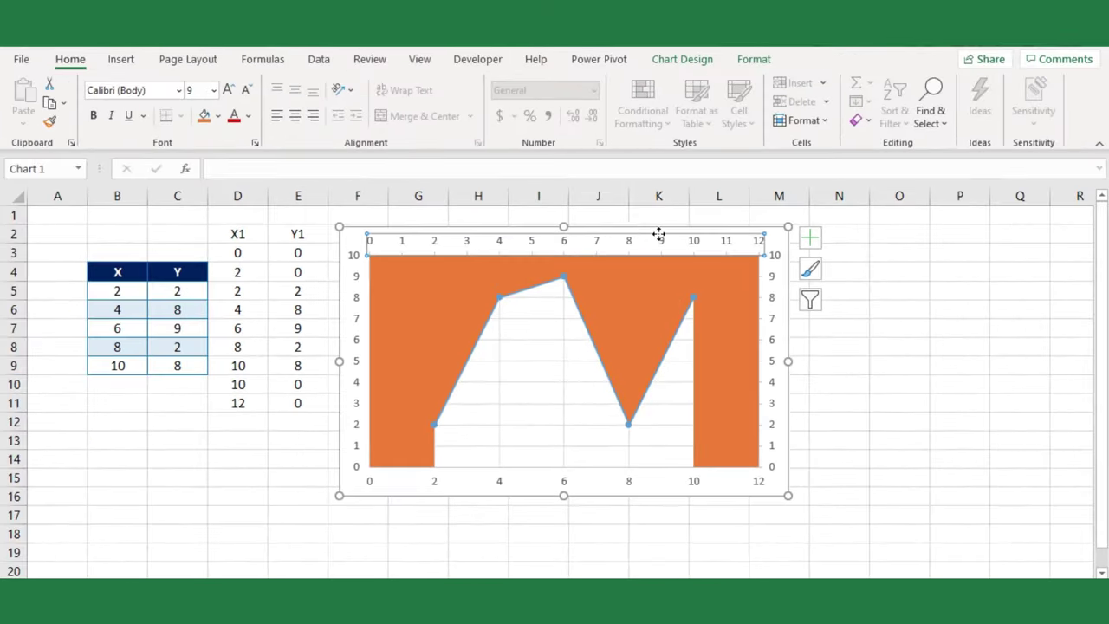
Delete the top secondary horizontal axis and the right secondary vertical axis.
key("Delete")
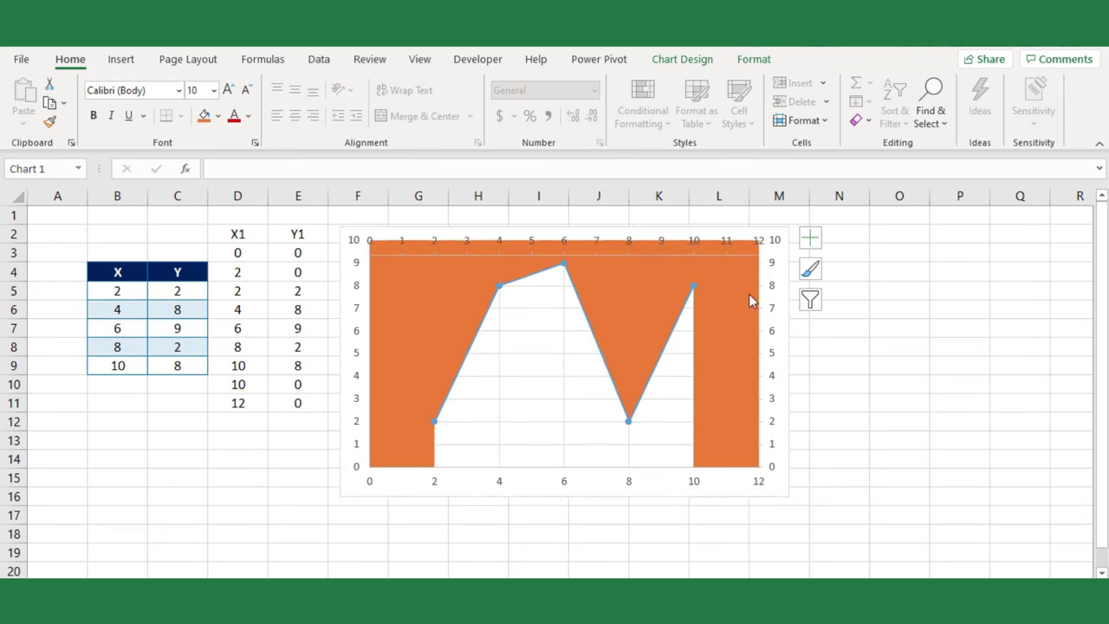
left_click(774, 318)
key("Delete")
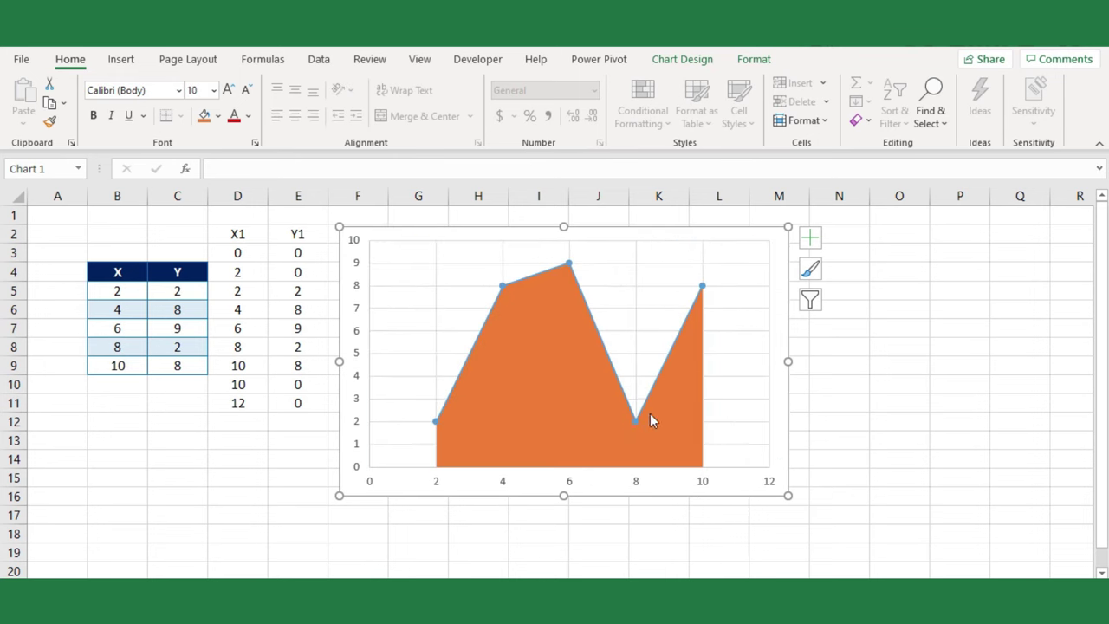
left_click(534, 533)
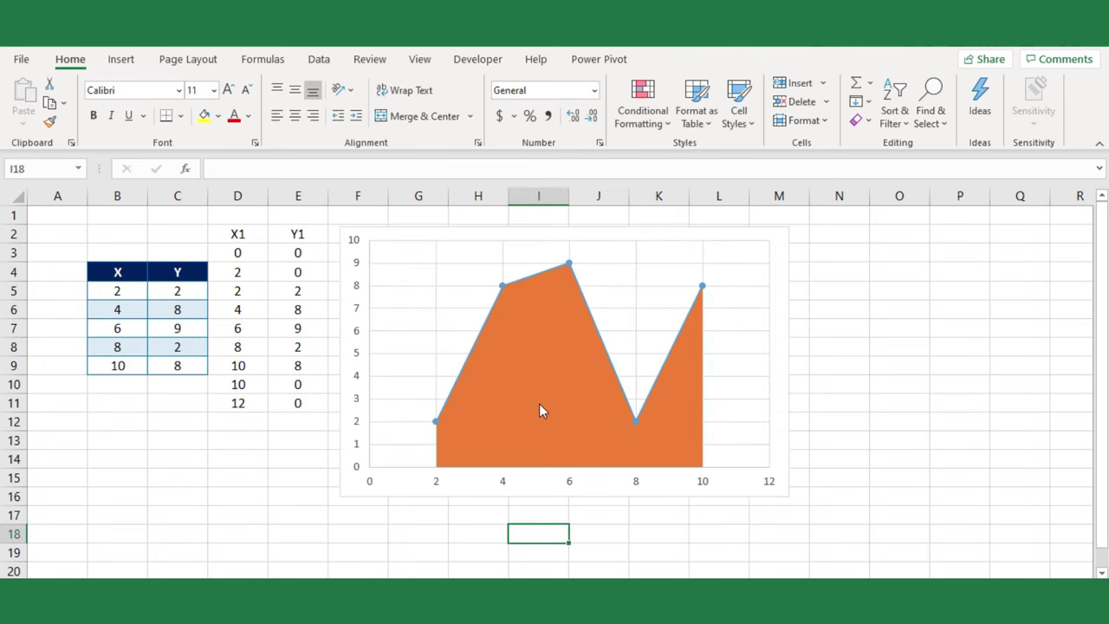
Switch to the next worksheet with the X, Top line and Bottom Line table.
left_click(292, 505)
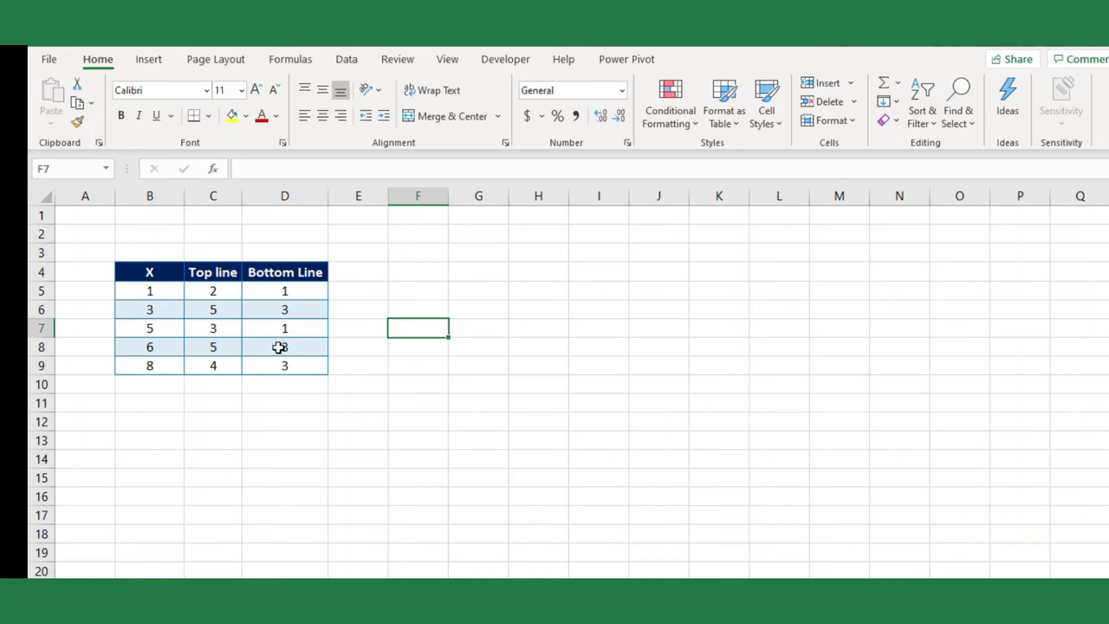
left_click(229, 435)
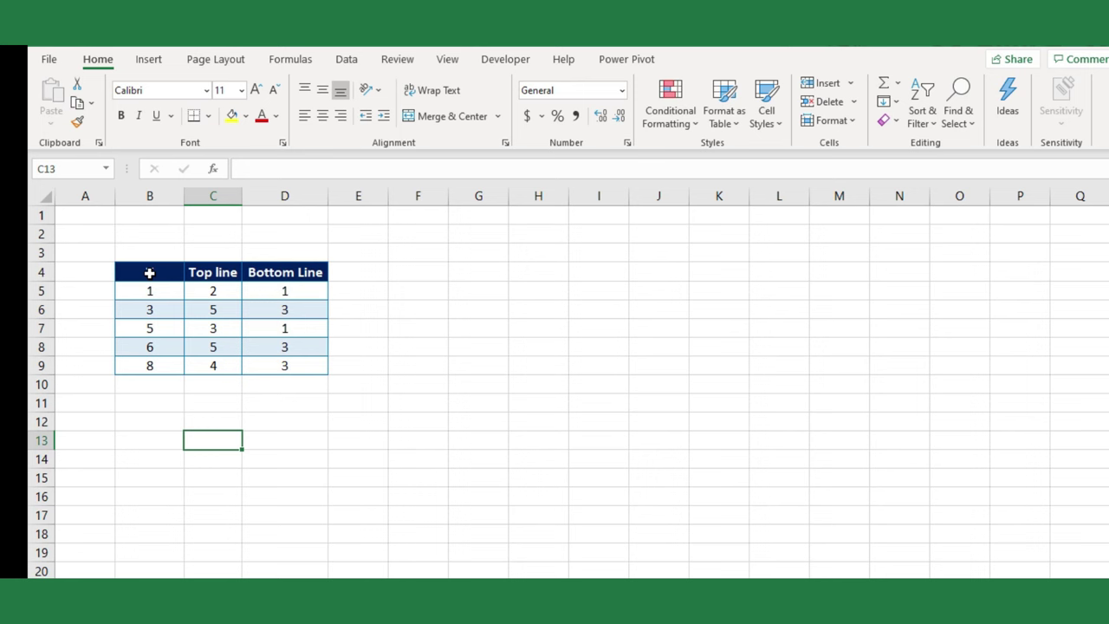
Select B4:D9 and insert the recommended Scatter chart of Top line and Bottom Line.
left_click_drag(183, 275, 285, 371)
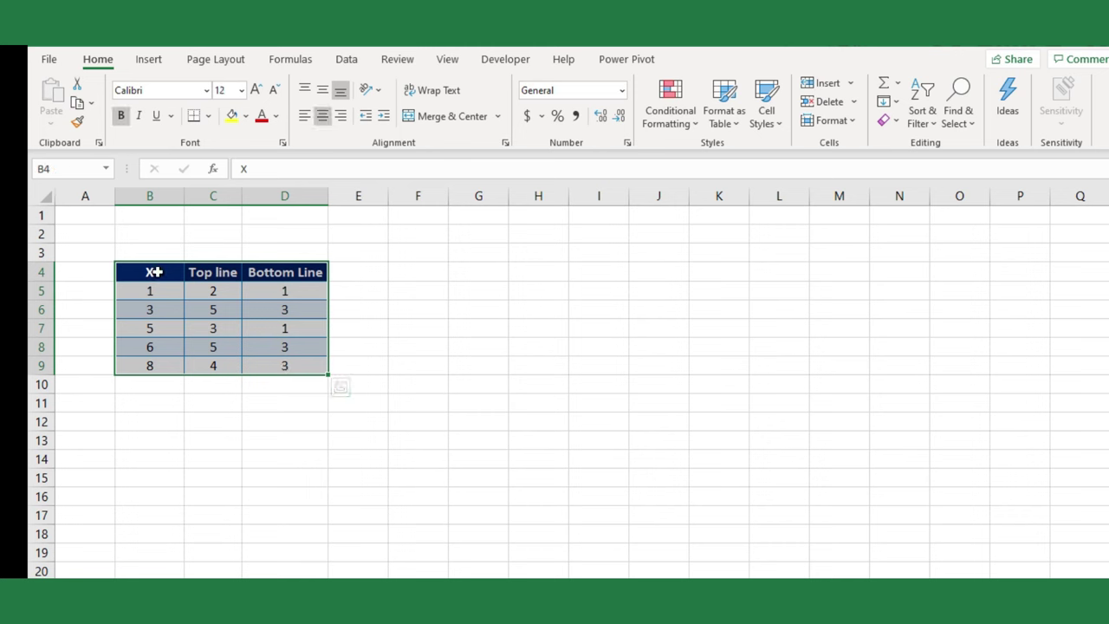
left_click(148, 59)
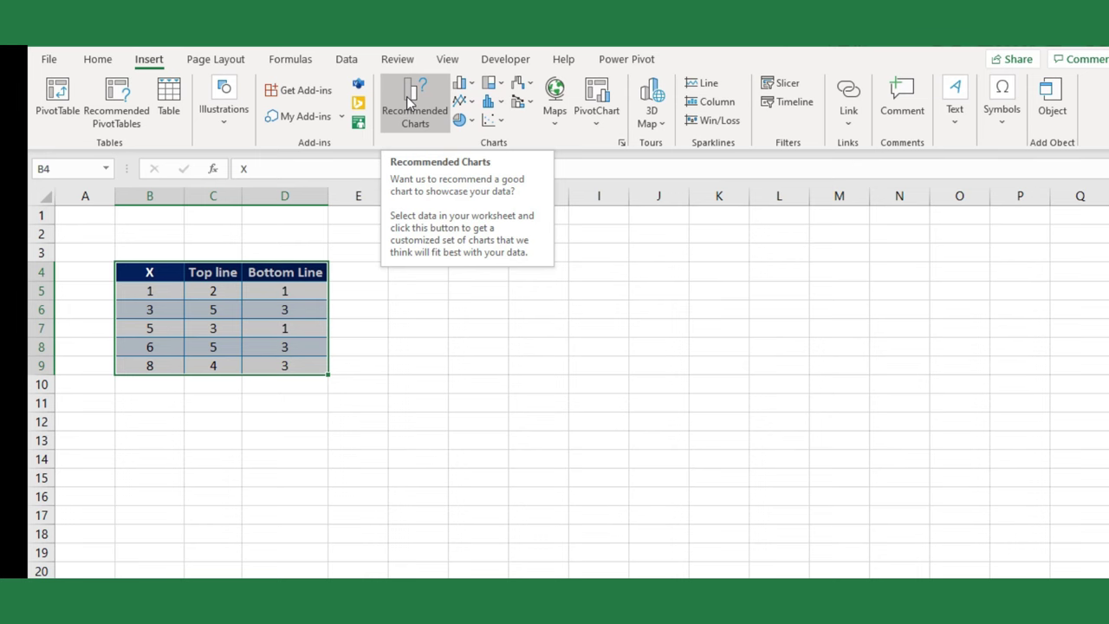
left_click(419, 124)
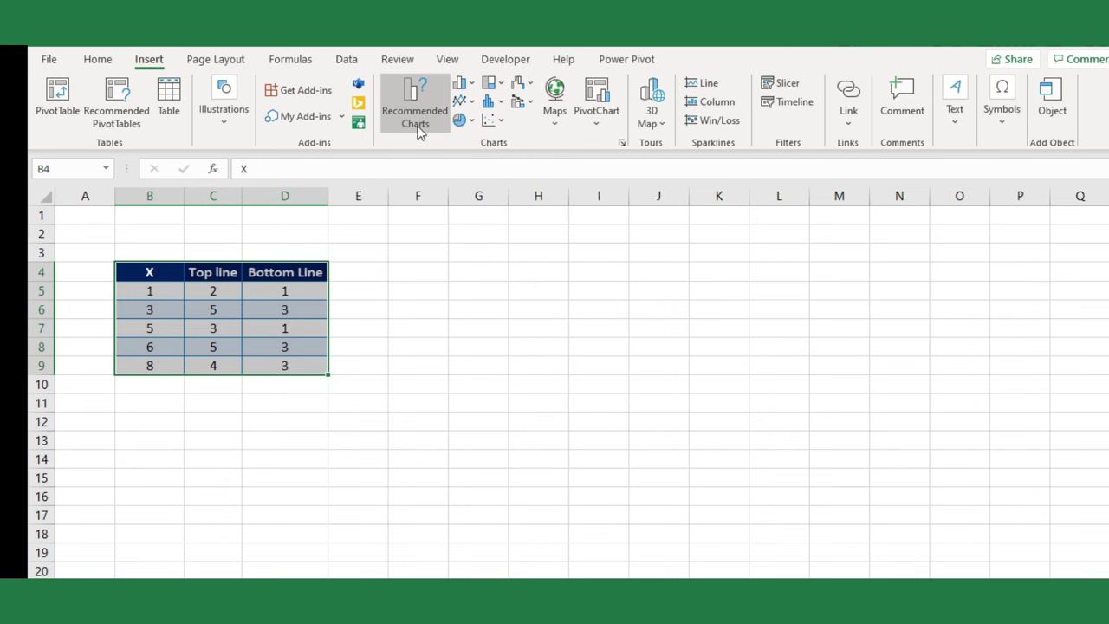
scroll(427, 318, "down", 3)
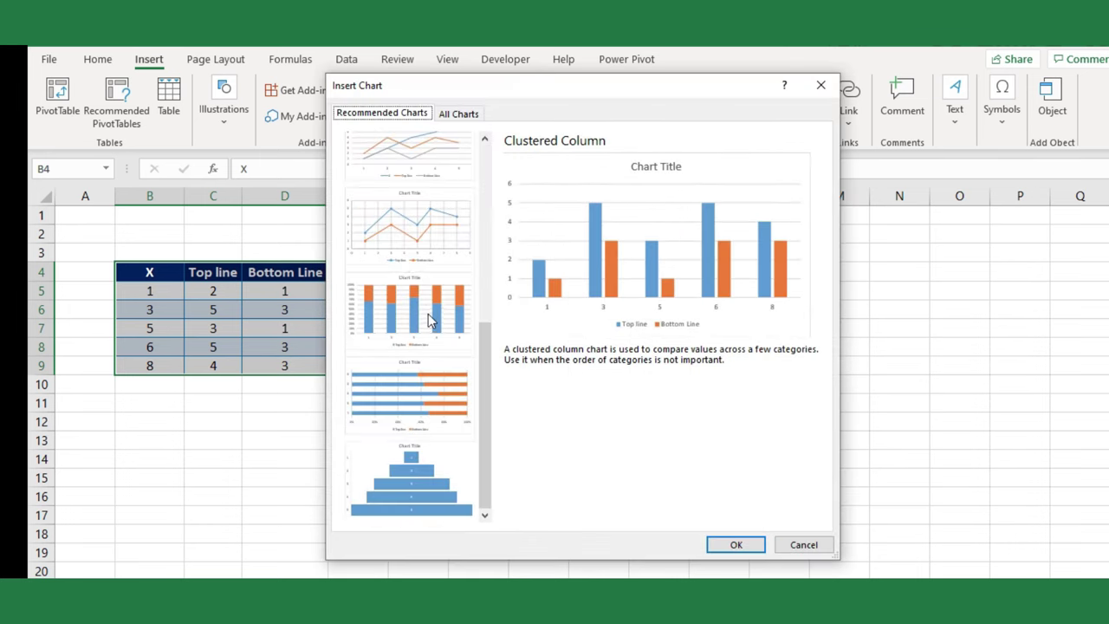
left_click(401, 238)
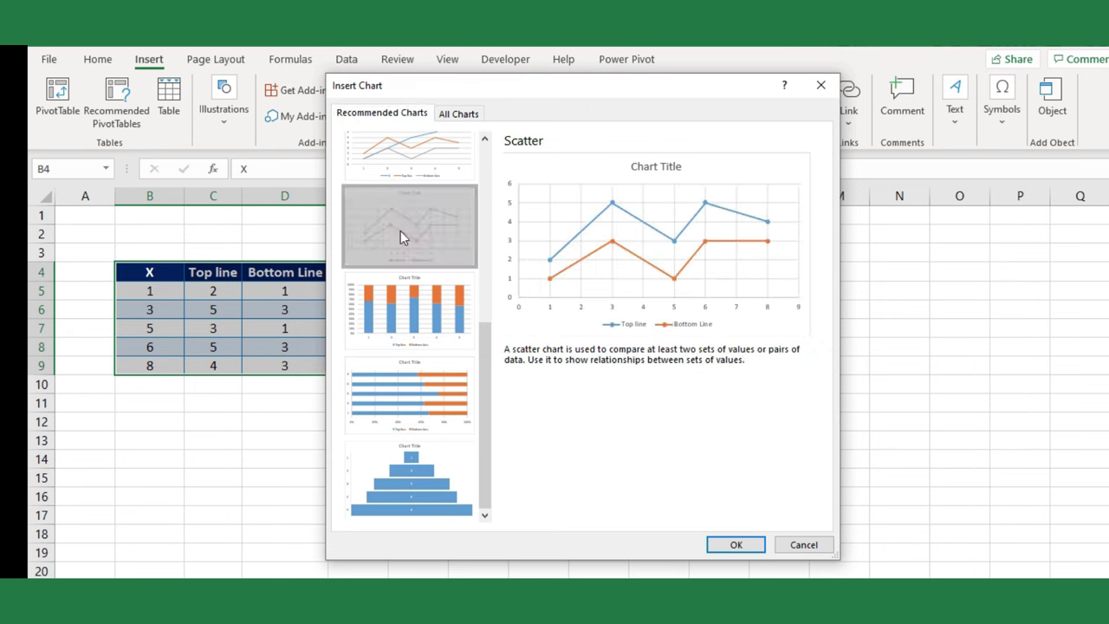
left_click(731, 545)
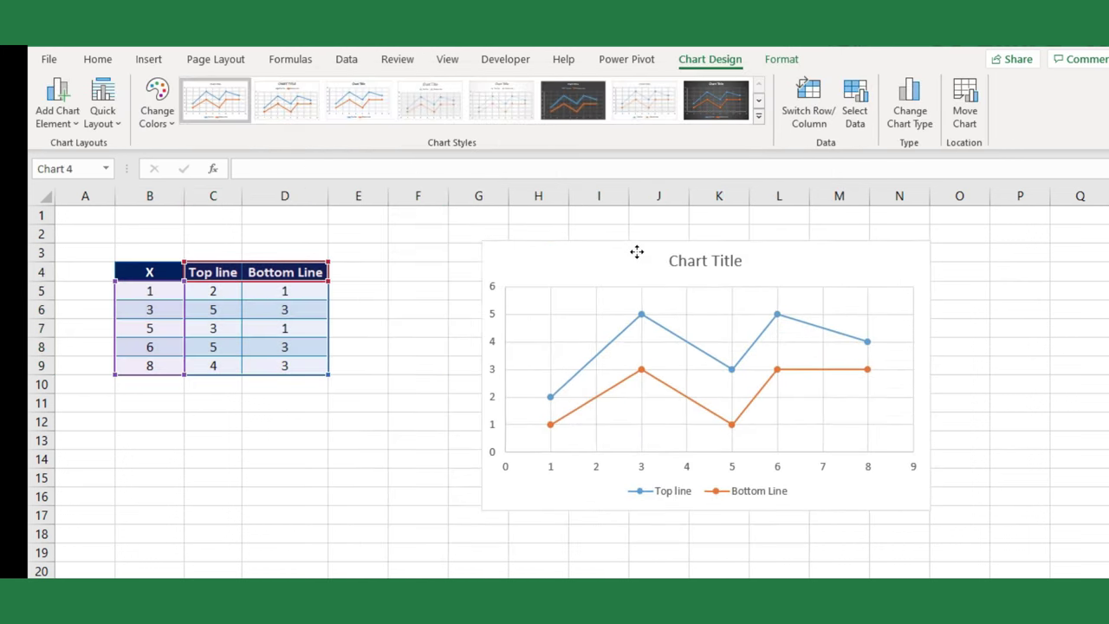
Move the scatter chart to the right of the data table.
left_click_drag(508, 274, 724, 250)
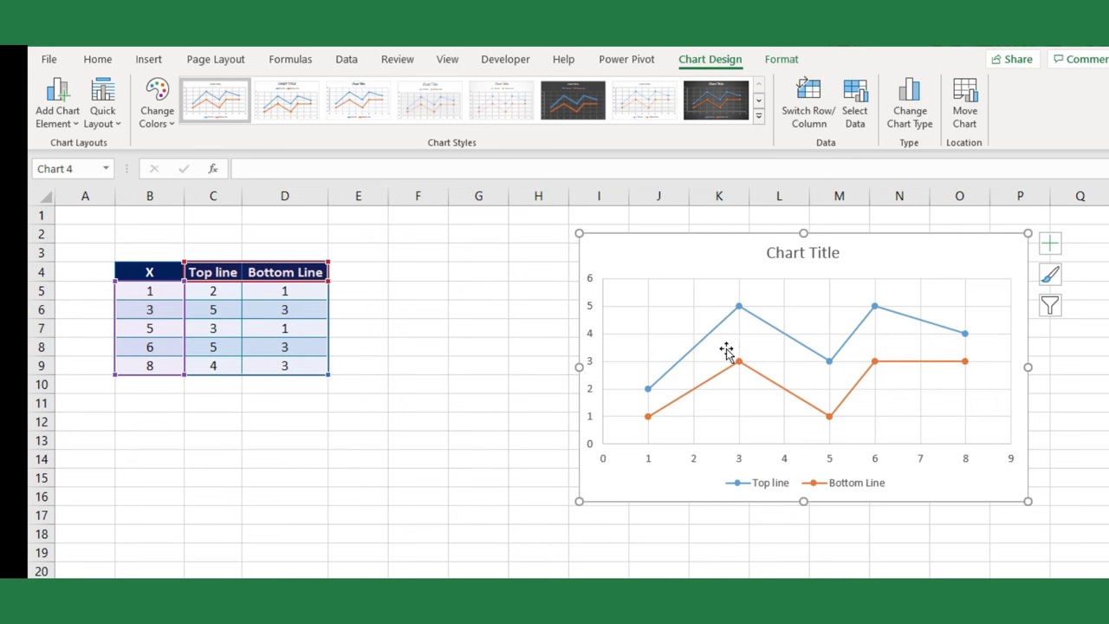
mouse_move(738, 361)
left_click(422, 275)
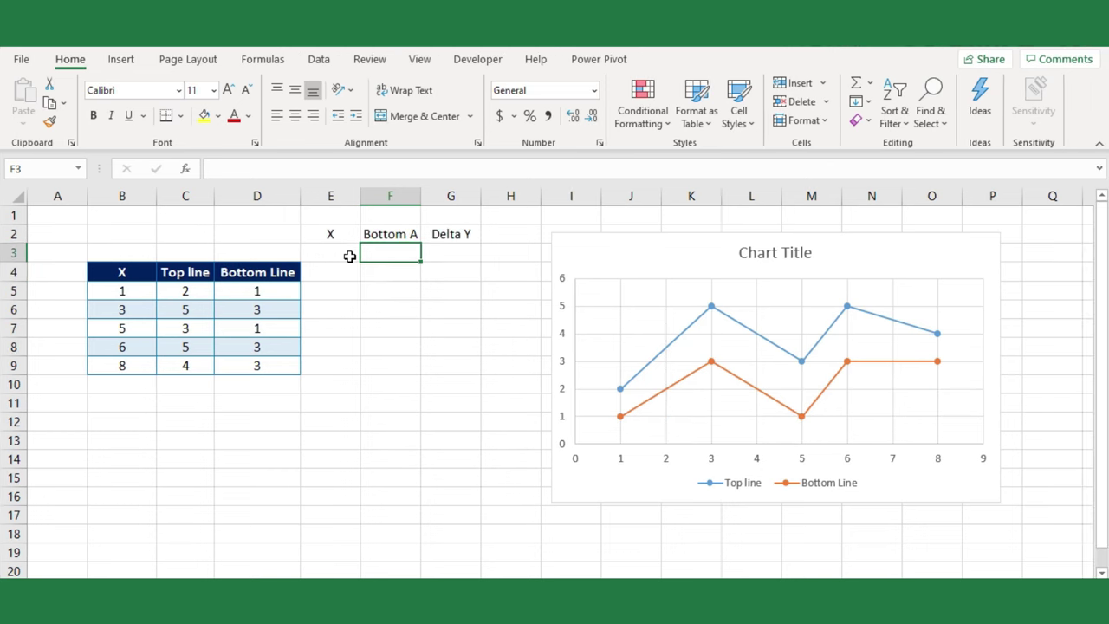
Select cell E3, the first cell under the new X, Bottom A and Delta Y headers.
left_click_drag(344, 236, 453, 230)
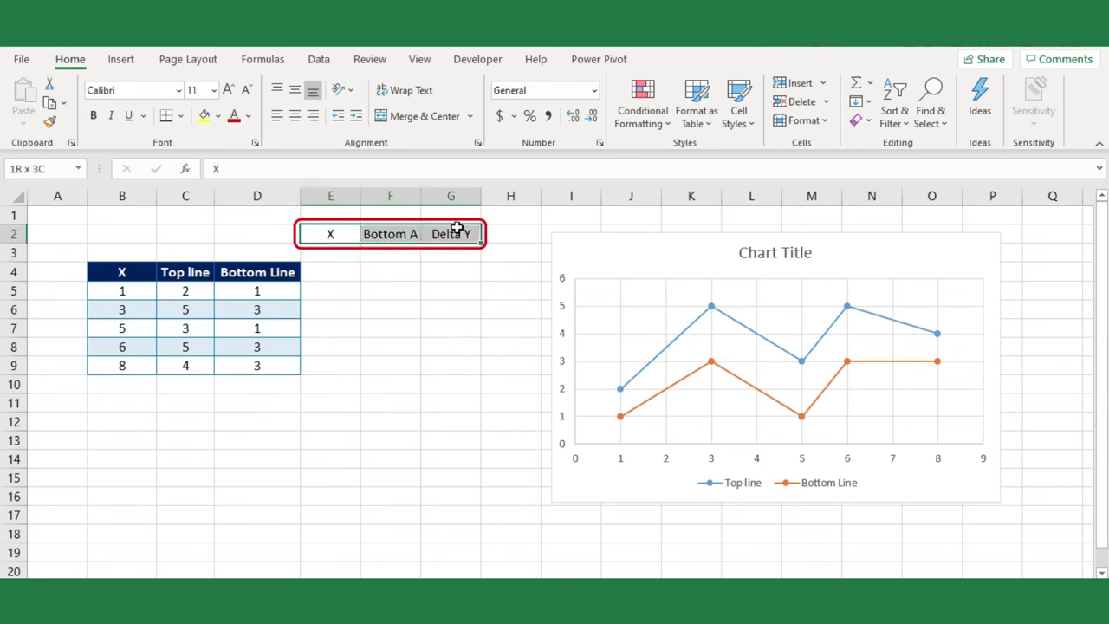
left_click(333, 252)
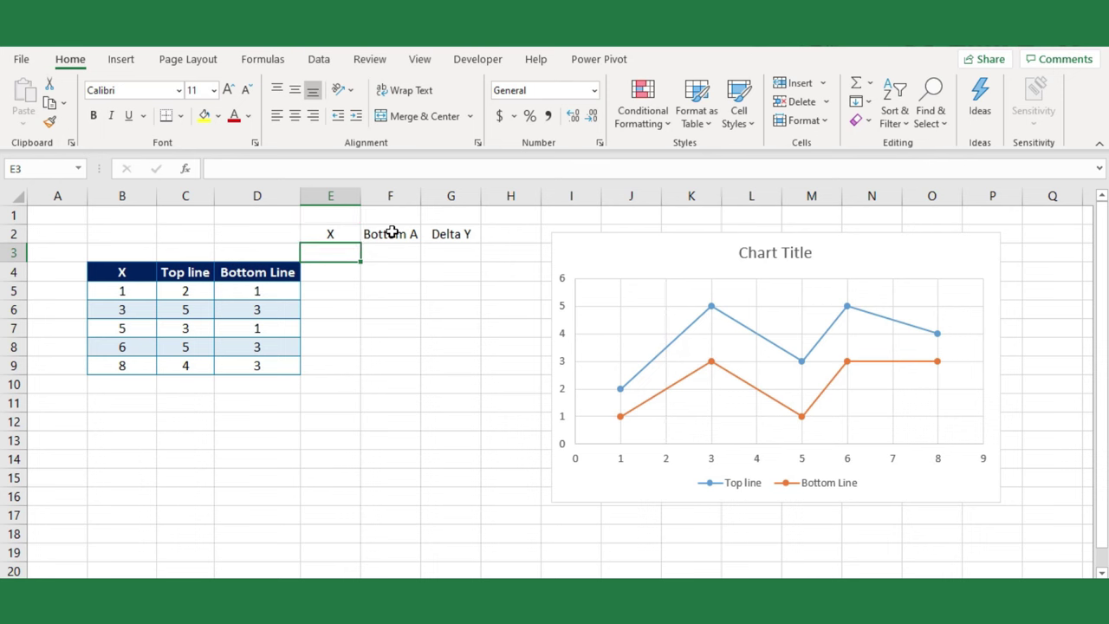
left_click(392, 232)
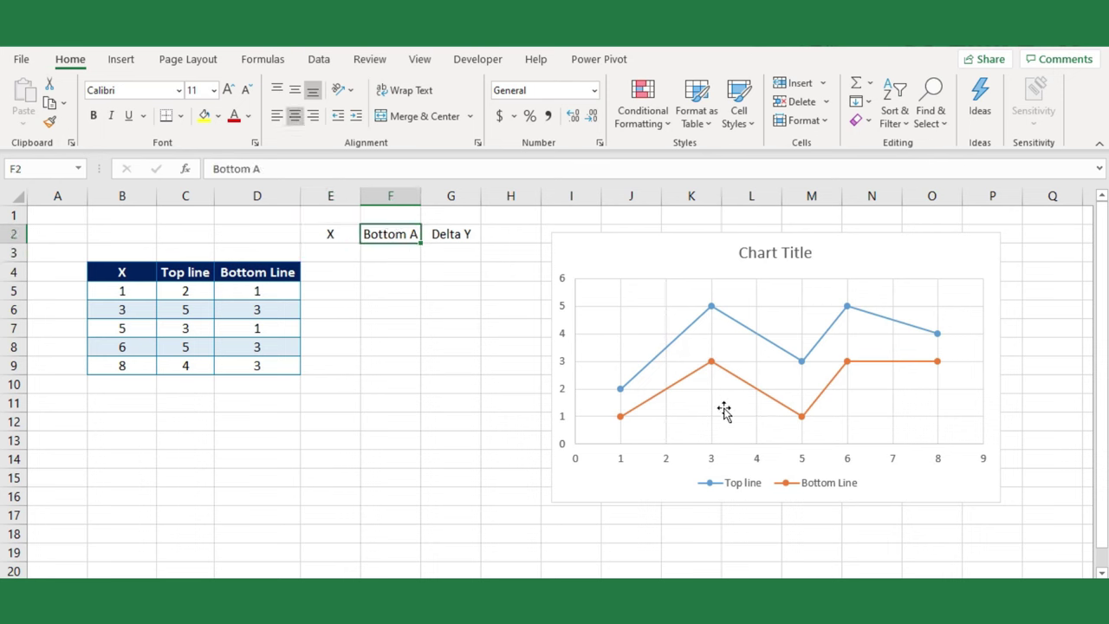
left_click(437, 232)
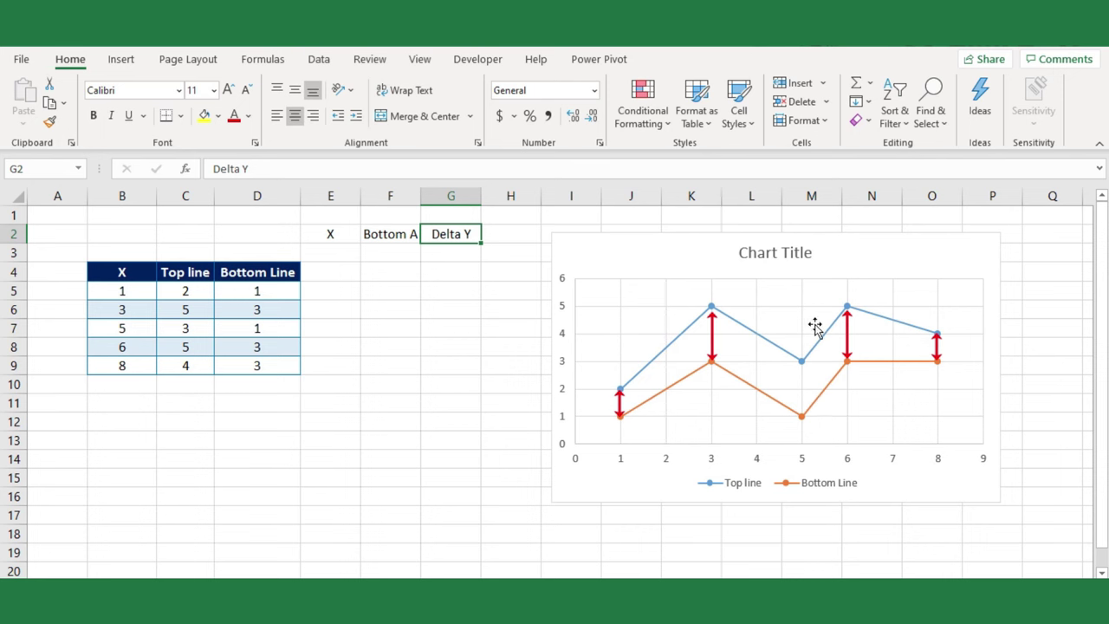
left_click(327, 246)
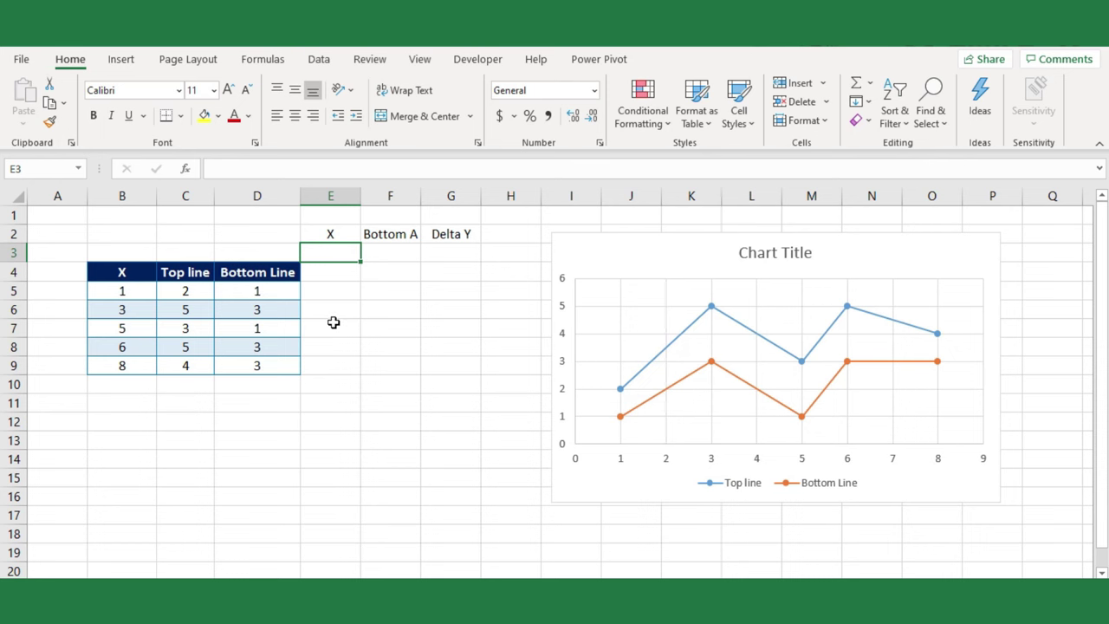
Enter 0 as the first value in both E3 (X) and F3 (Bottom A).
type("0")
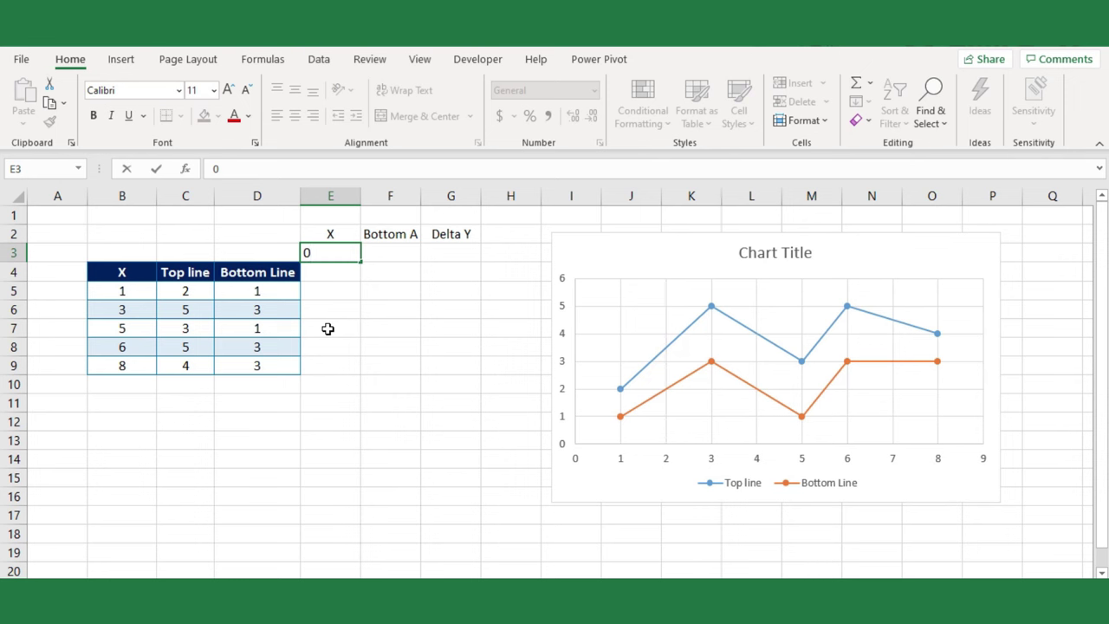
key("Return")
left_click(378, 253)
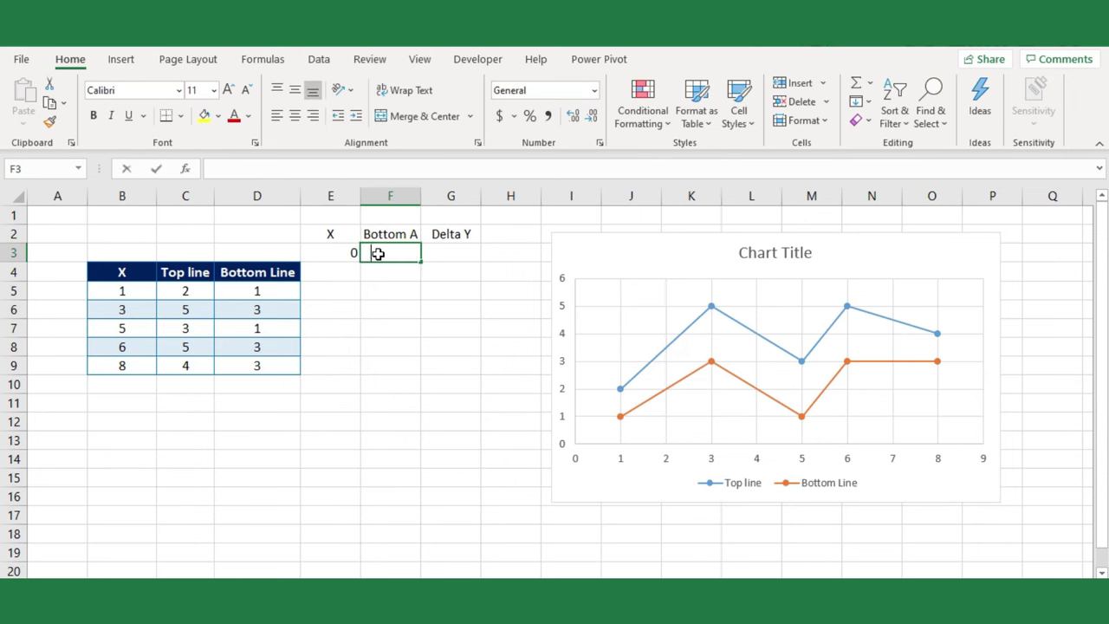
type("0")
key("Return")
Enter =B5 in E5 and fill it down through E9.
left_click(326, 273)
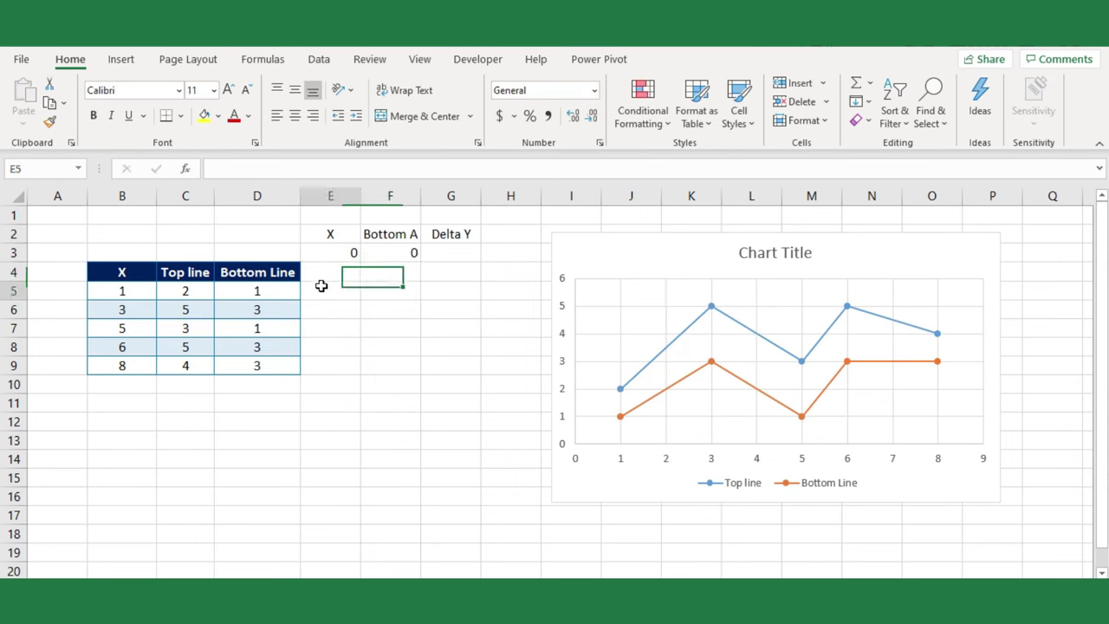
left_click(319, 286)
type("=")
left_click(120, 291)
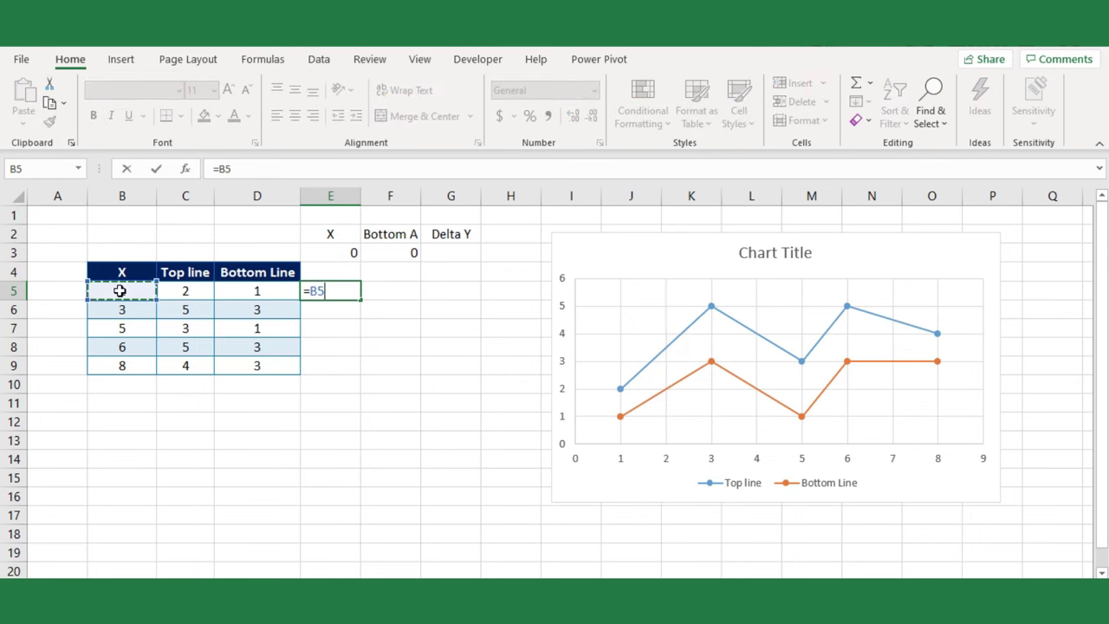
key("Return")
left_click(347, 291)
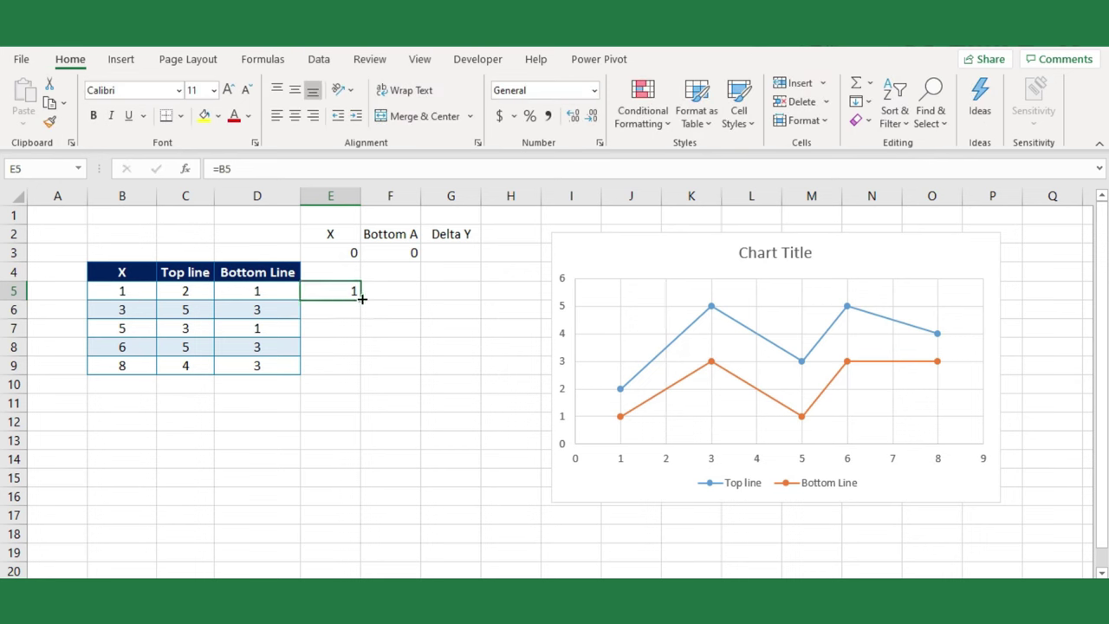
left_click_drag(362, 300, 359, 375)
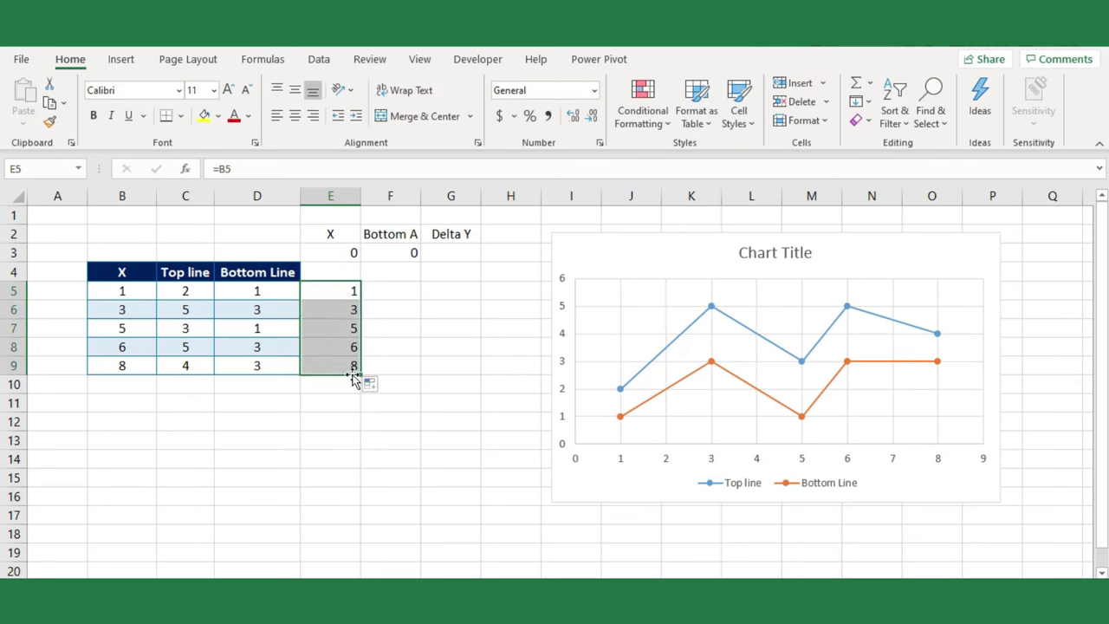
Set E4 to =E5, E10 to =E9, and E11 to 9.
left_click(338, 273)
type("=")
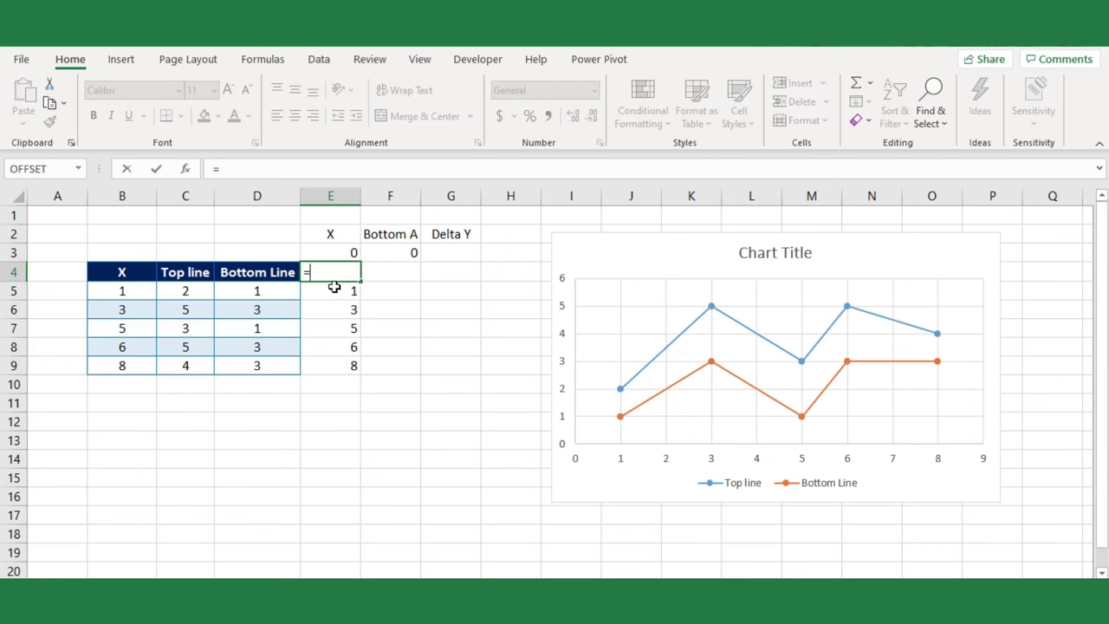
left_click(334, 293)
key("Return")
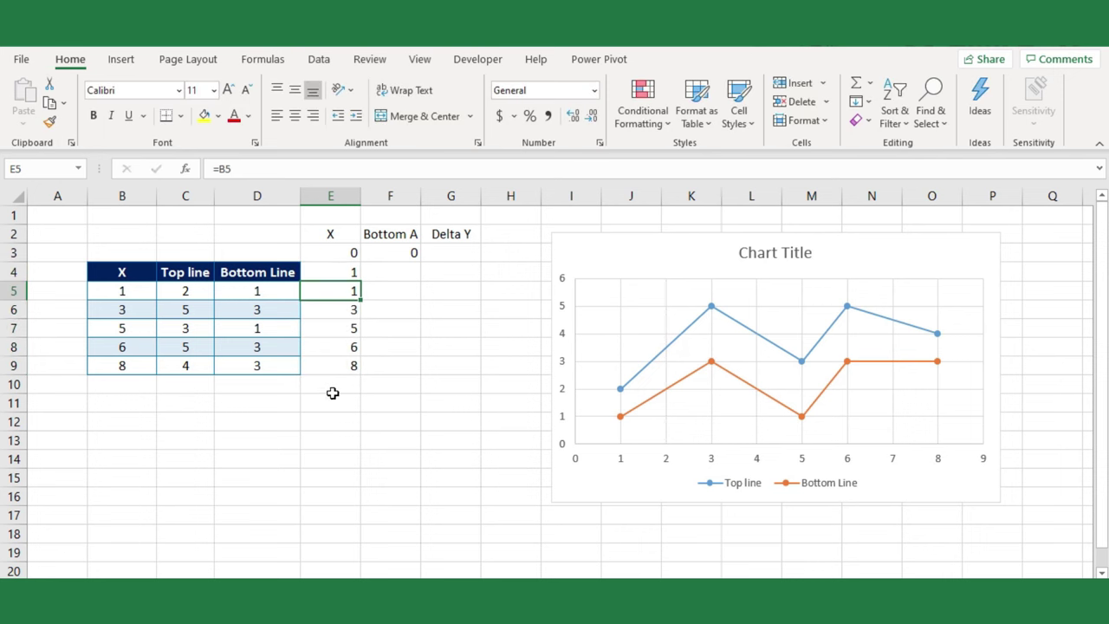
left_click(333, 394)
type("=")
left_click(335, 367)
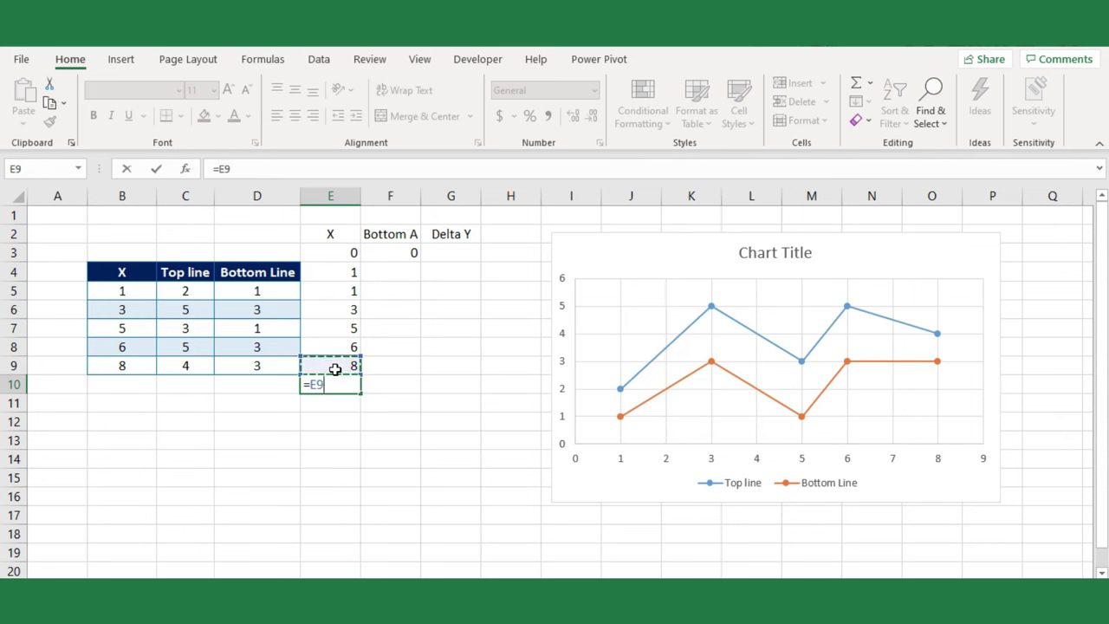
key("Return")
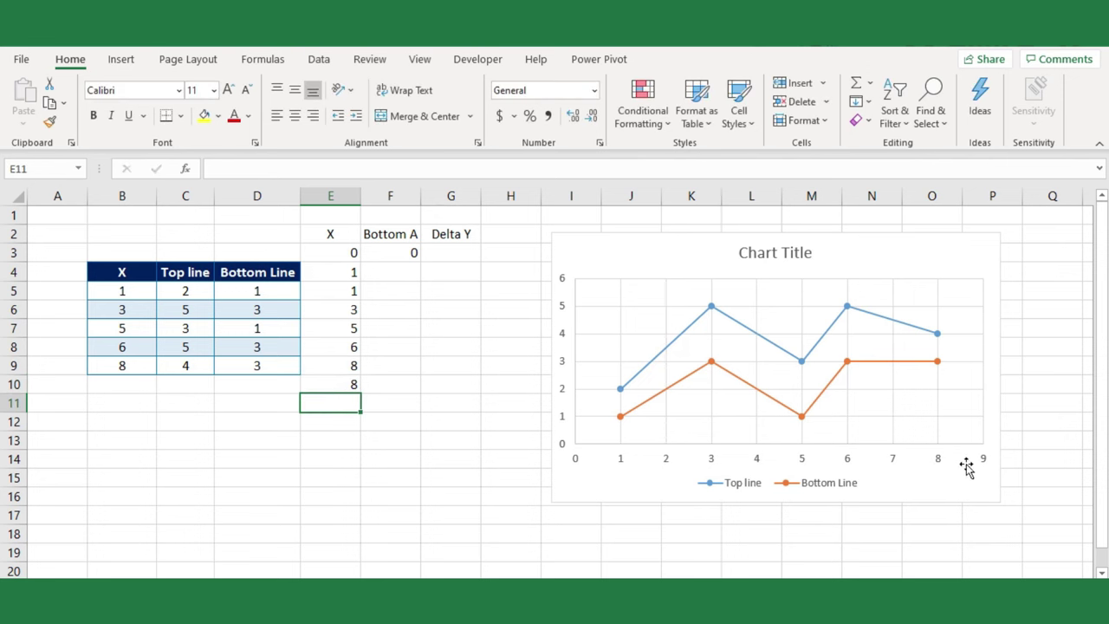
type("9")
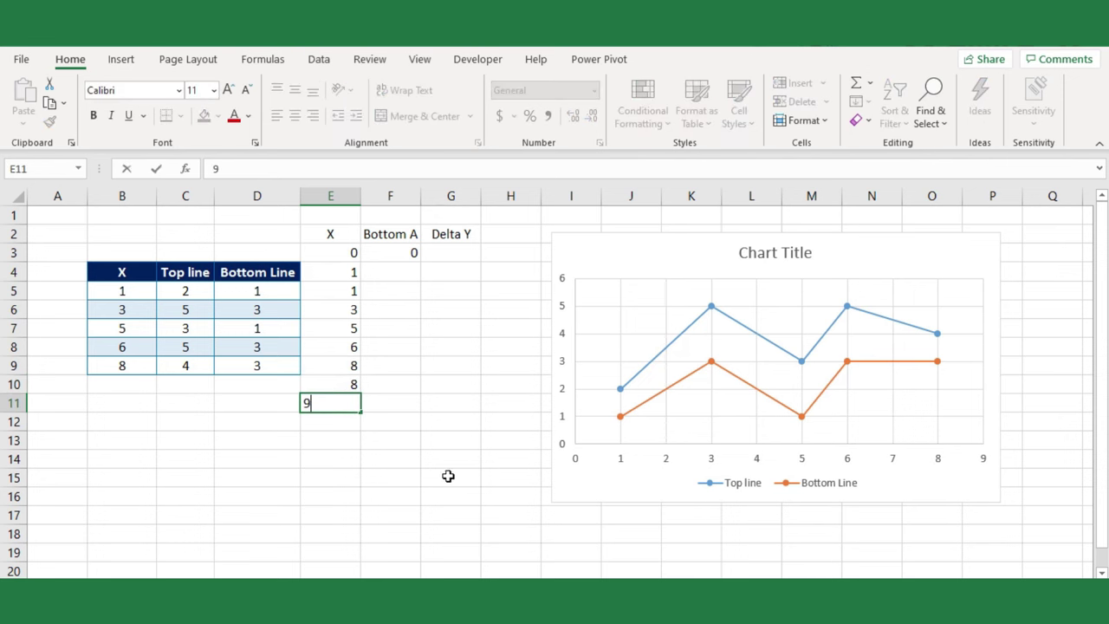
left_click(388, 455)
Enter 0 in F4, then =D5 in F5 filled down through F9.
left_click(390, 273)
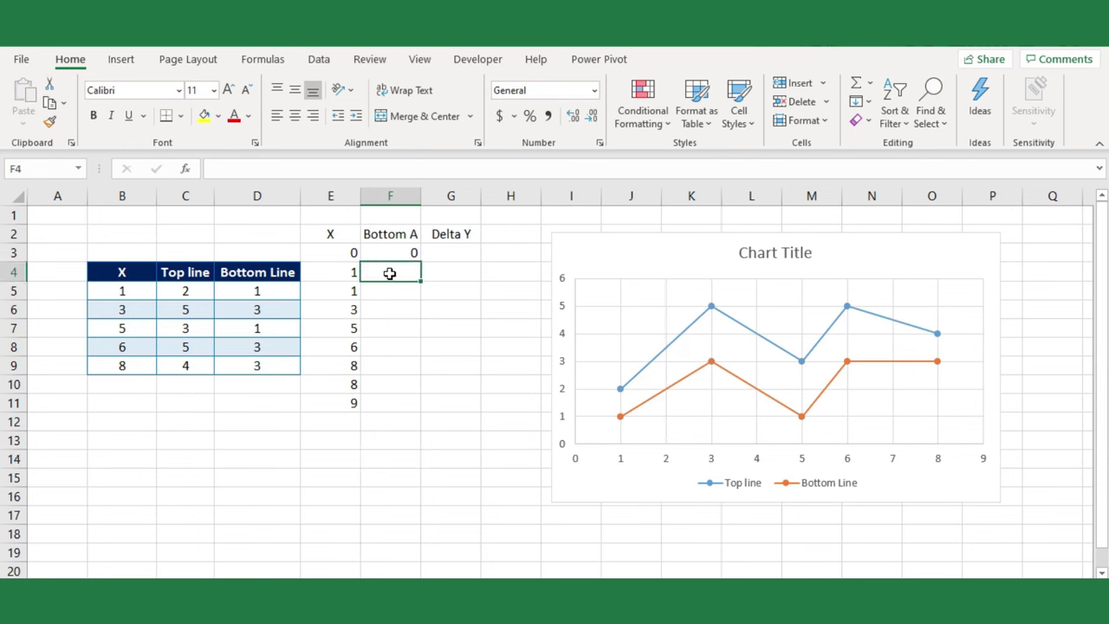
type("0")
left_click(392, 293)
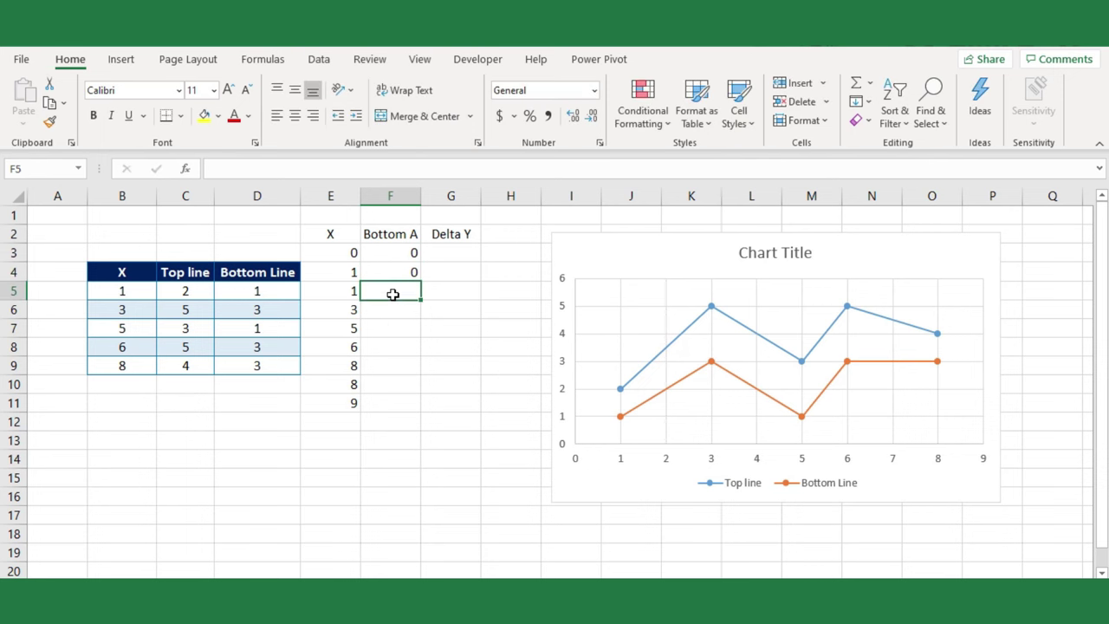
type("=")
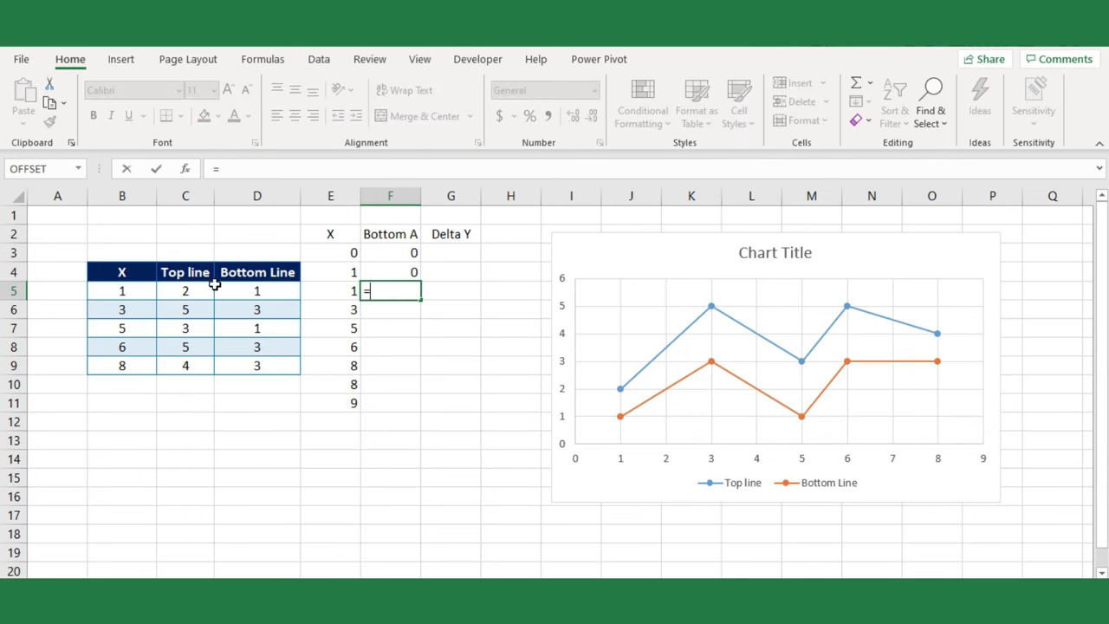
left_click(249, 293)
key("Return")
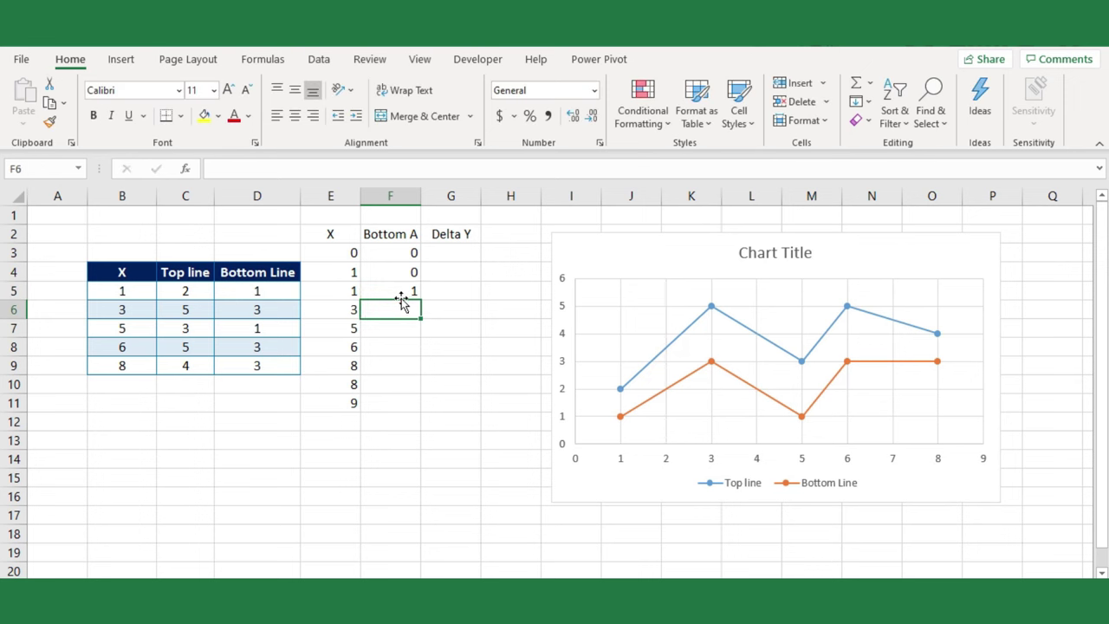
left_click(399, 294)
left_click_drag(421, 302, 416, 369)
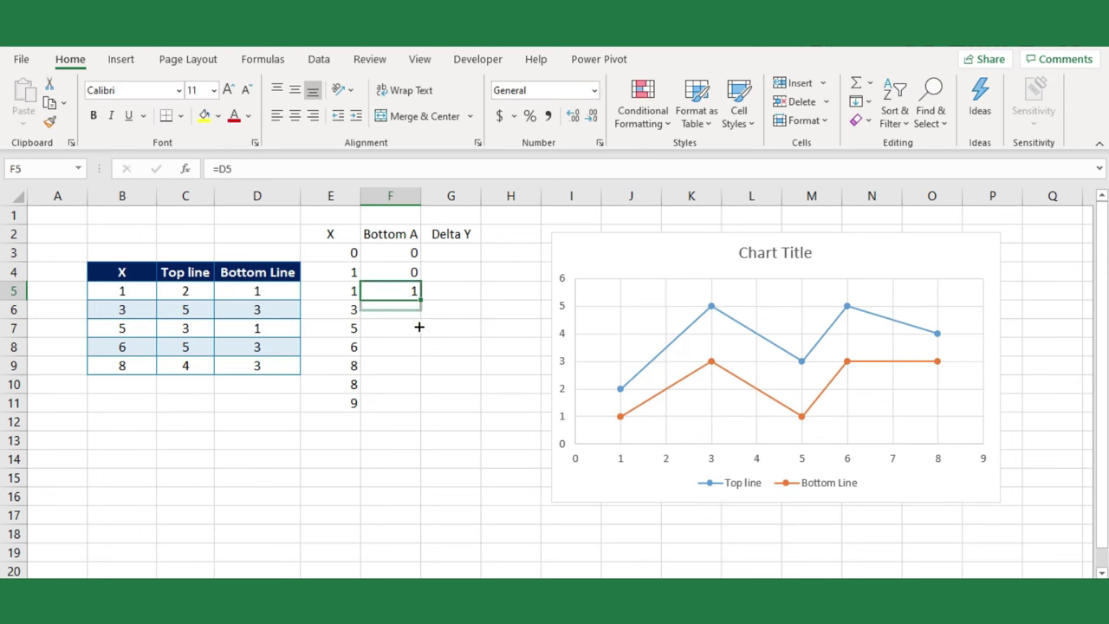
Enter 0 in F10 and F11.
left_click(410, 386)
type("0")
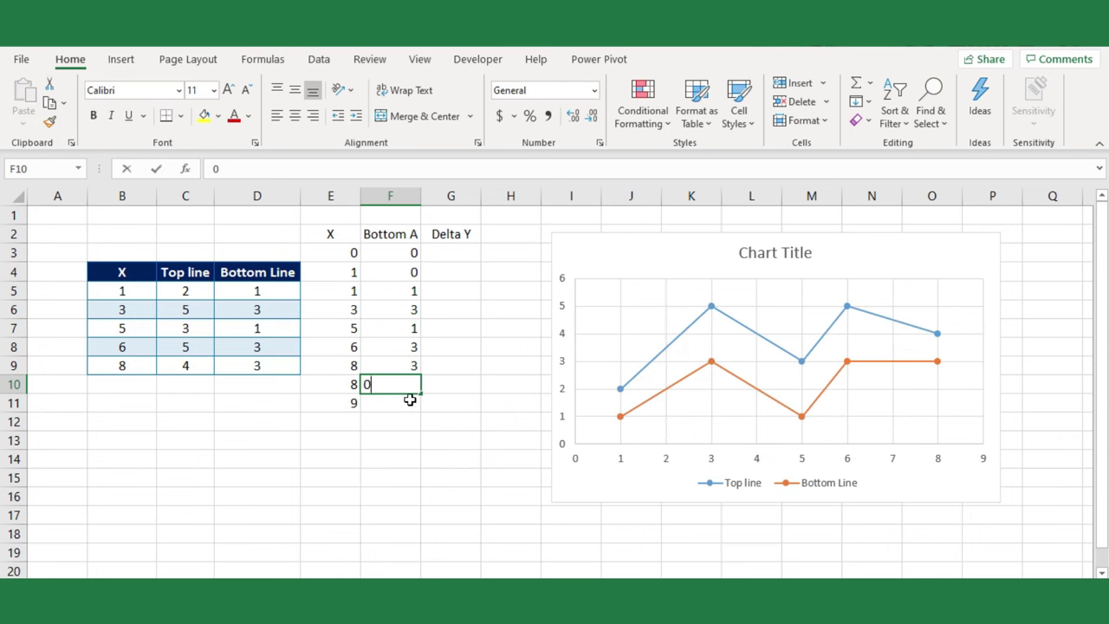
key("Return")
type("0")
left_click(394, 440)
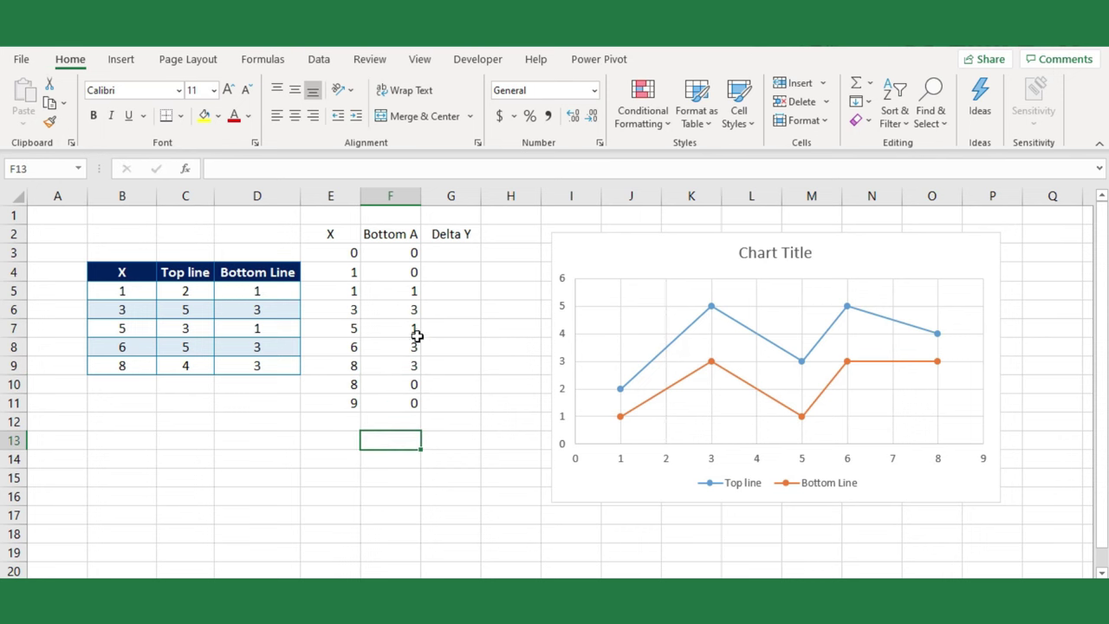
Enter =C5-D5 in G5 and fill it down through G9.
left_click(442, 252)
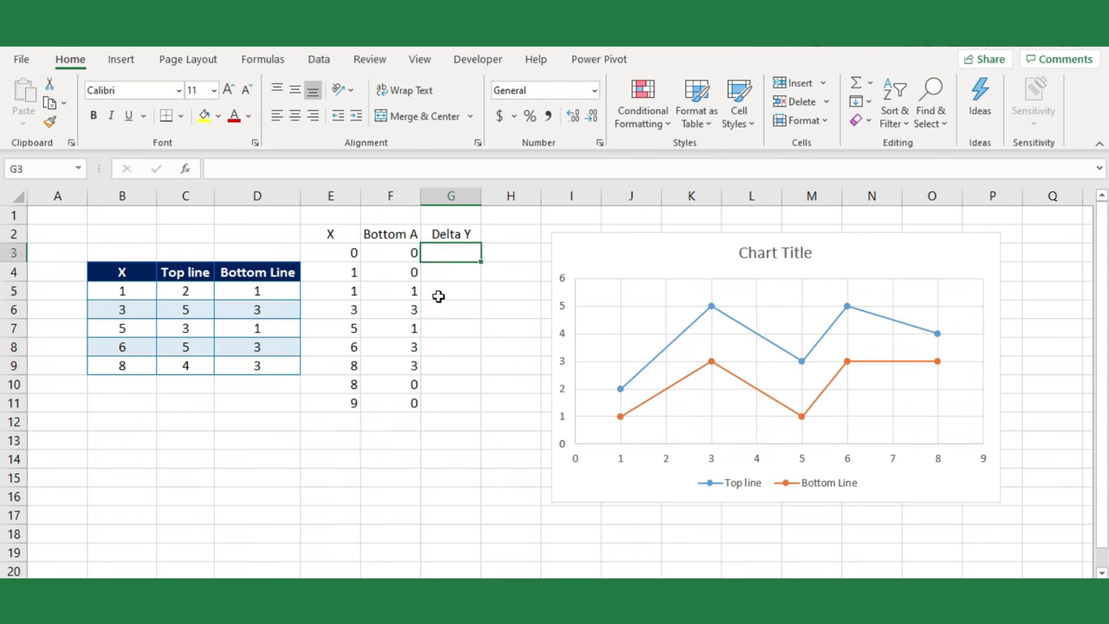
left_click(442, 293)
type("=")
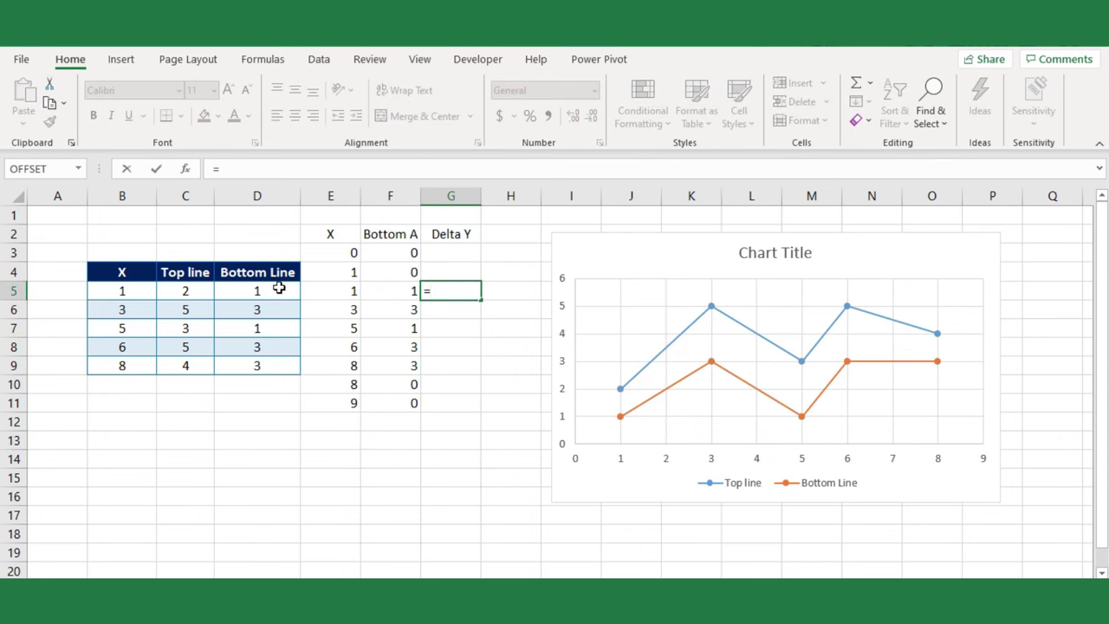
left_click(185, 291)
type("-")
left_click(252, 290)
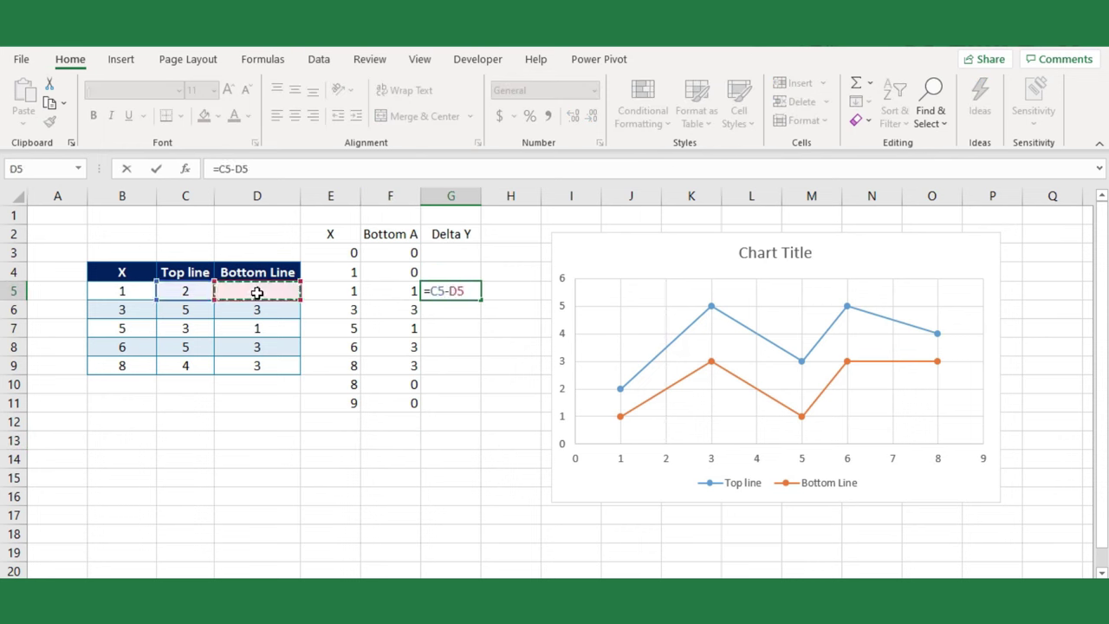
key("Return")
left_click(441, 291)
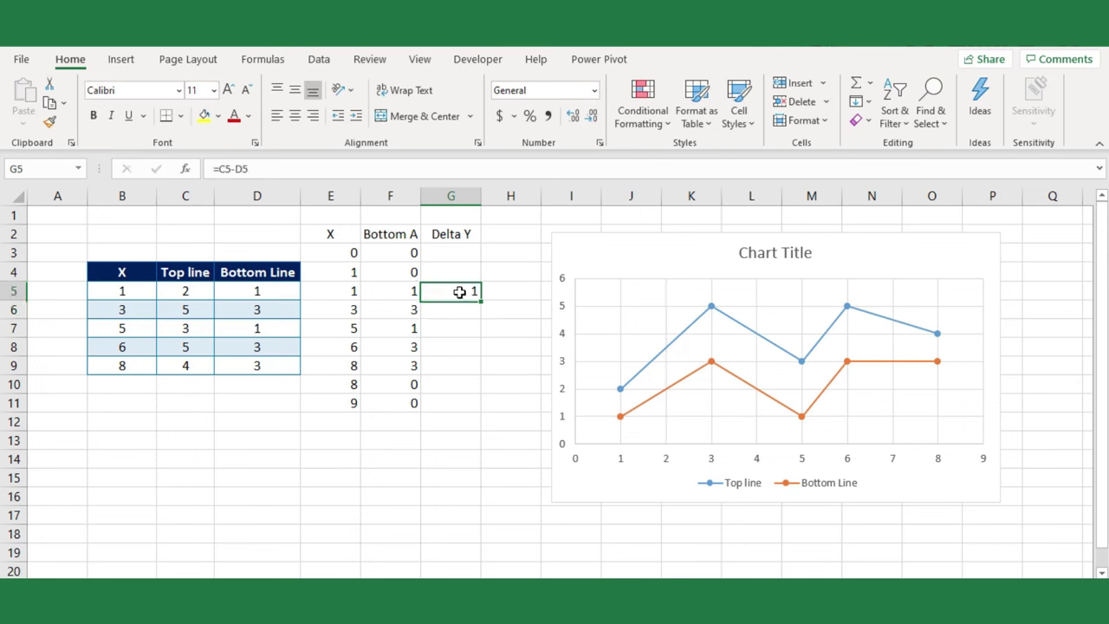
left_click_drag(483, 301, 479, 369)
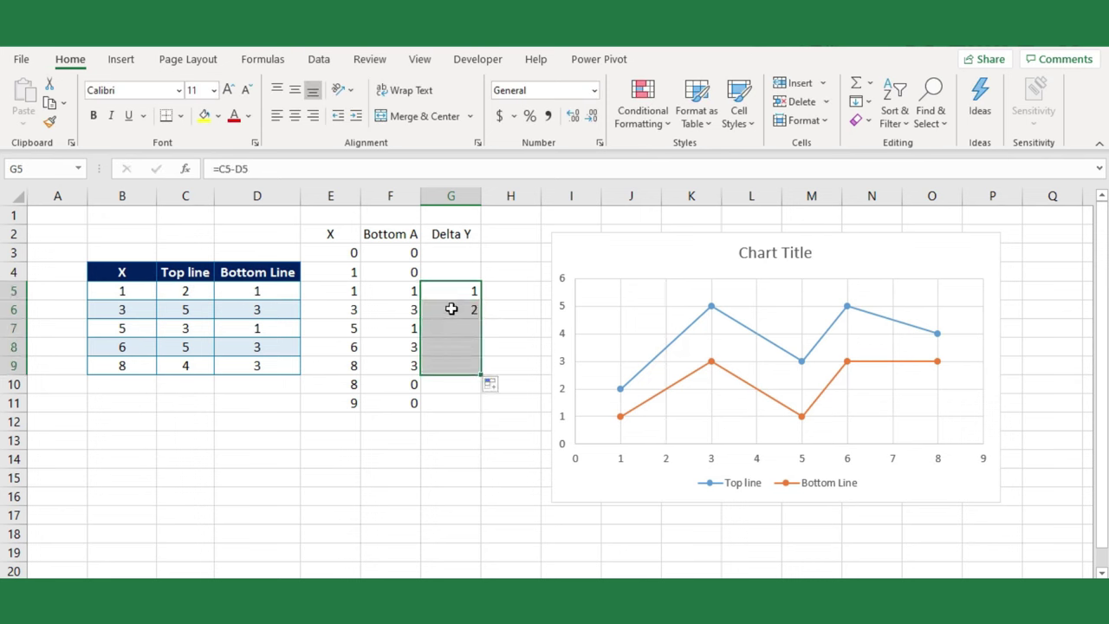
Enter 0 in G3, G4, G10 and G11.
left_click(452, 261)
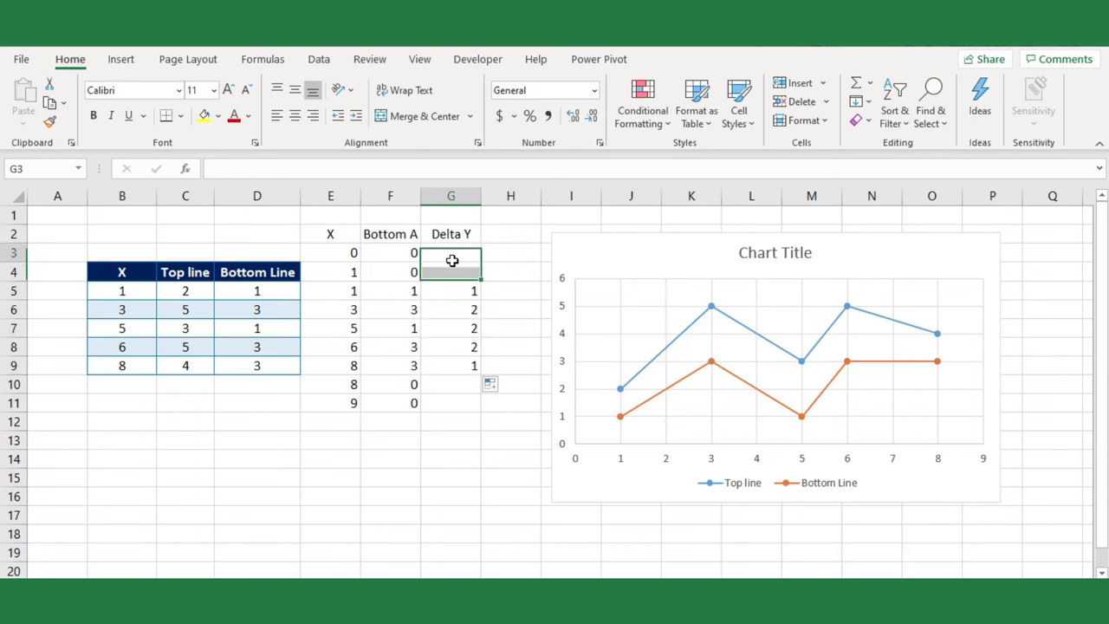
type("0")
key("Return")
type("0")
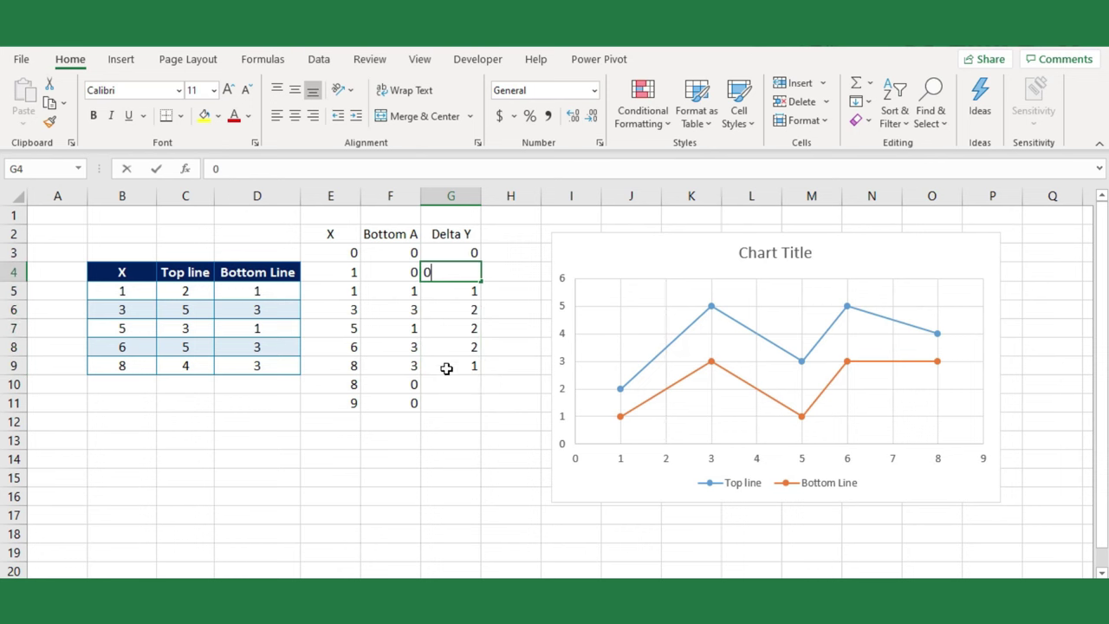
left_click(447, 383)
type("0")
left_click(449, 402)
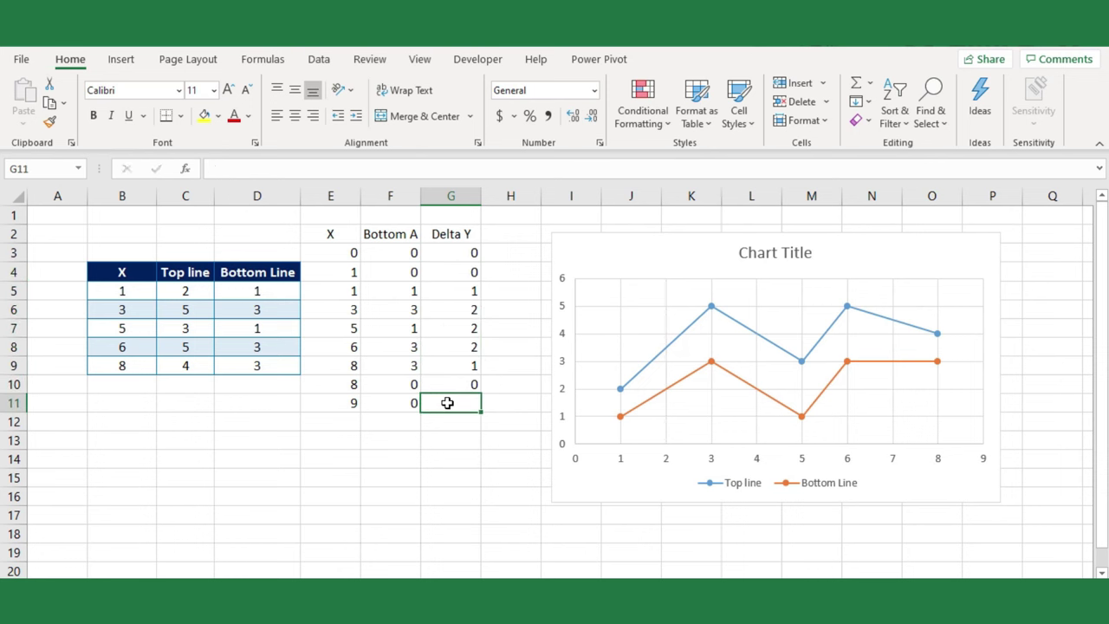
type("0")
left_click(445, 442)
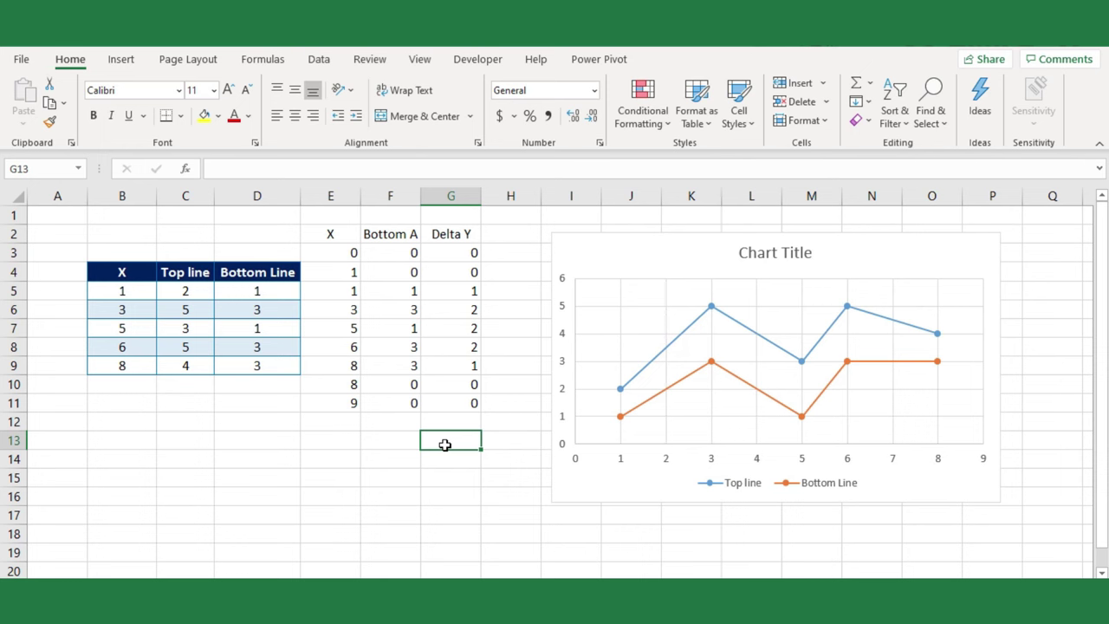
Paste Special E2:F11 into the chart as a new series with categories in the first column.
left_click_drag(321, 235, 393, 403)
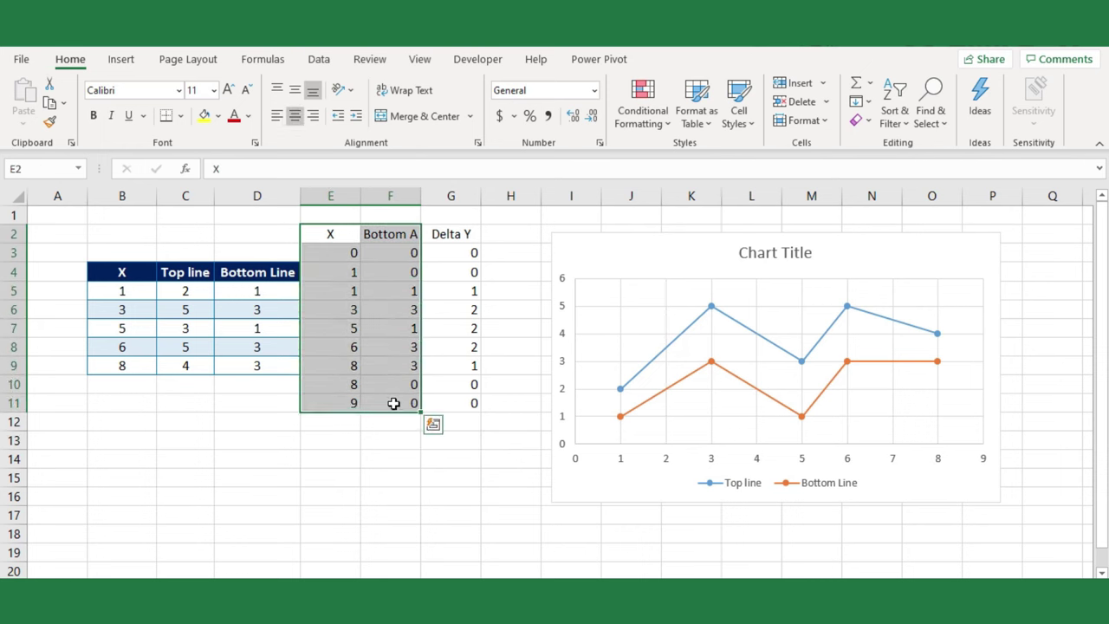
key("ctrl+c")
left_click(594, 251)
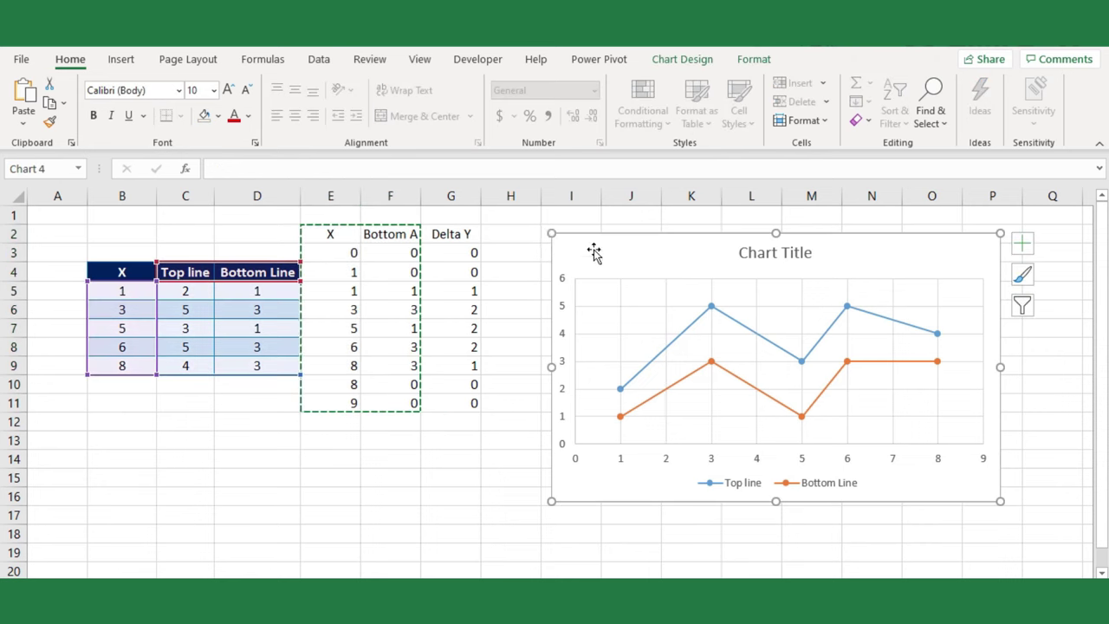
left_click(23, 124)
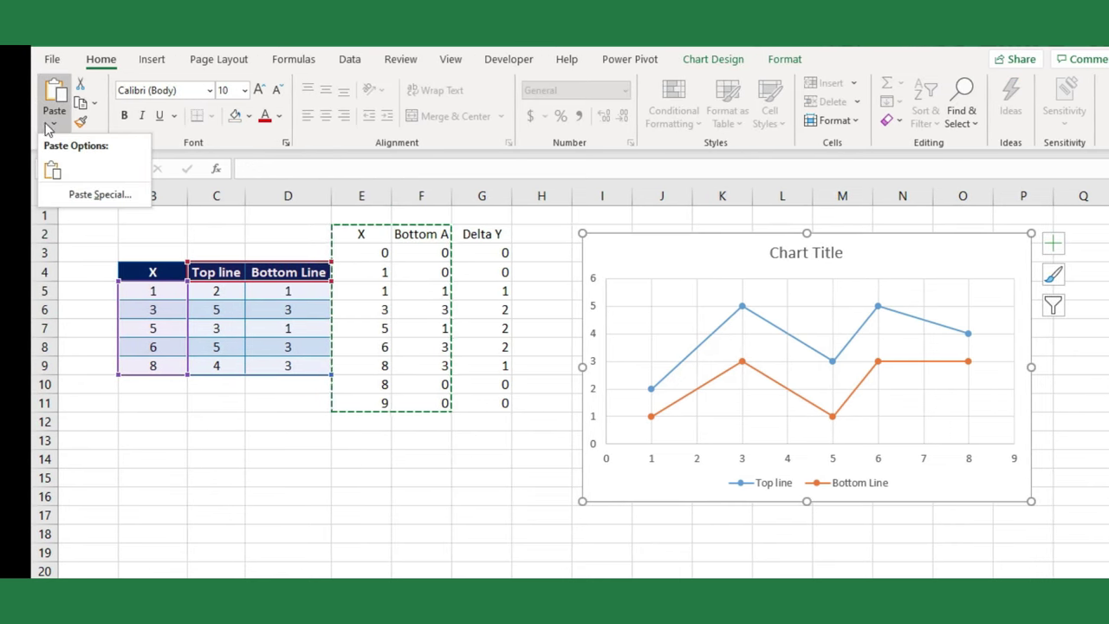
left_click(95, 195)
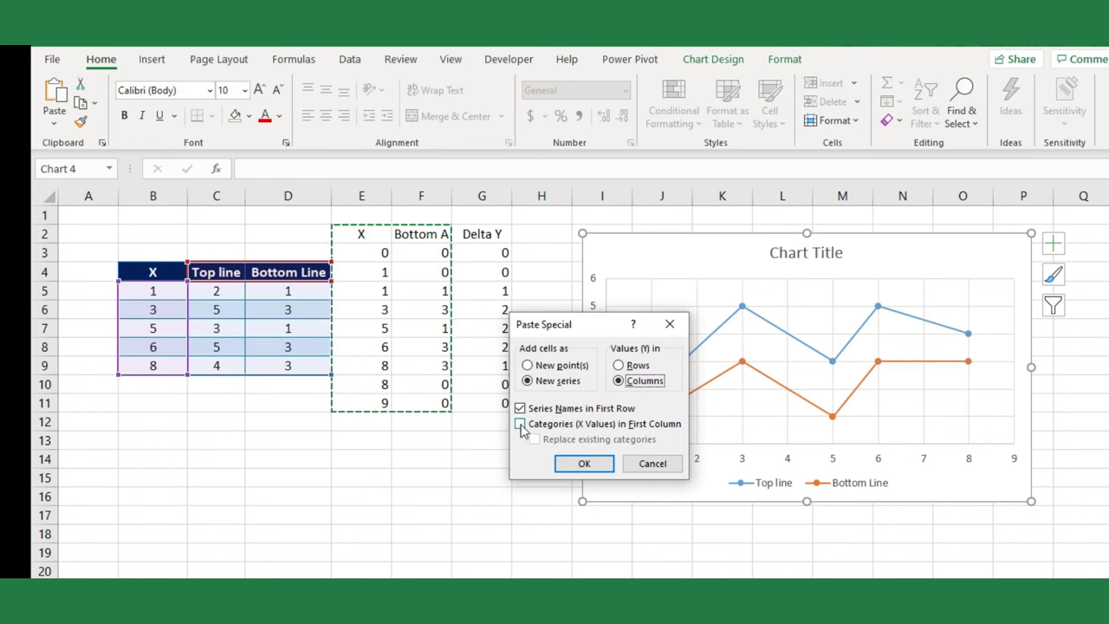
left_click(520, 424)
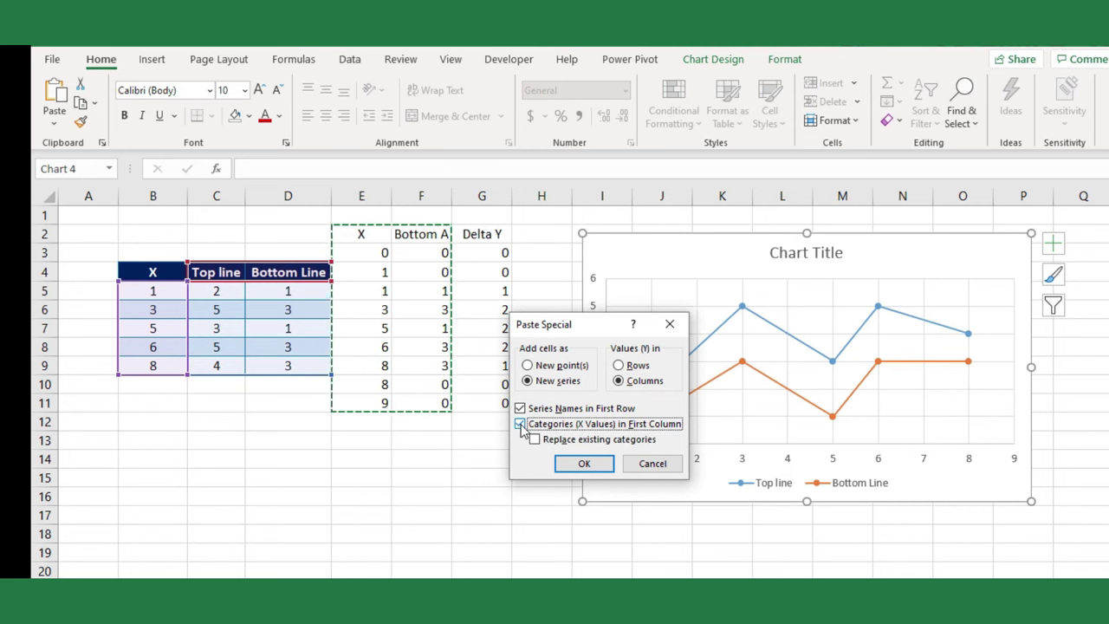
left_click(576, 464)
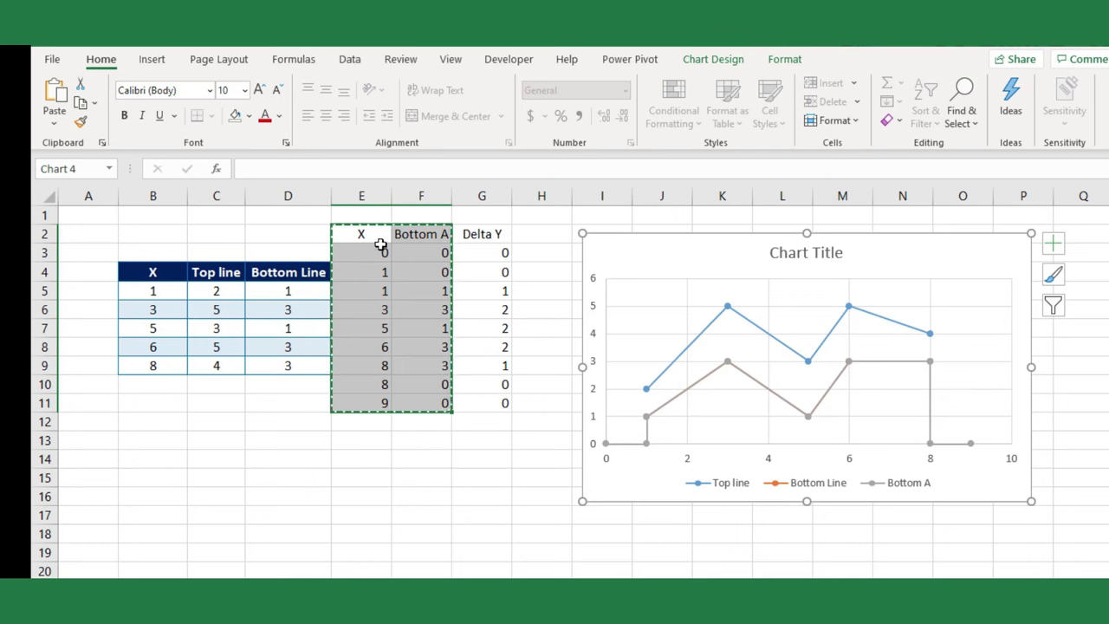
Paste Special E2:E11 and G2:G11 into the chart as the Delta Y series against X.
left_click_drag(364, 236, 366, 403)
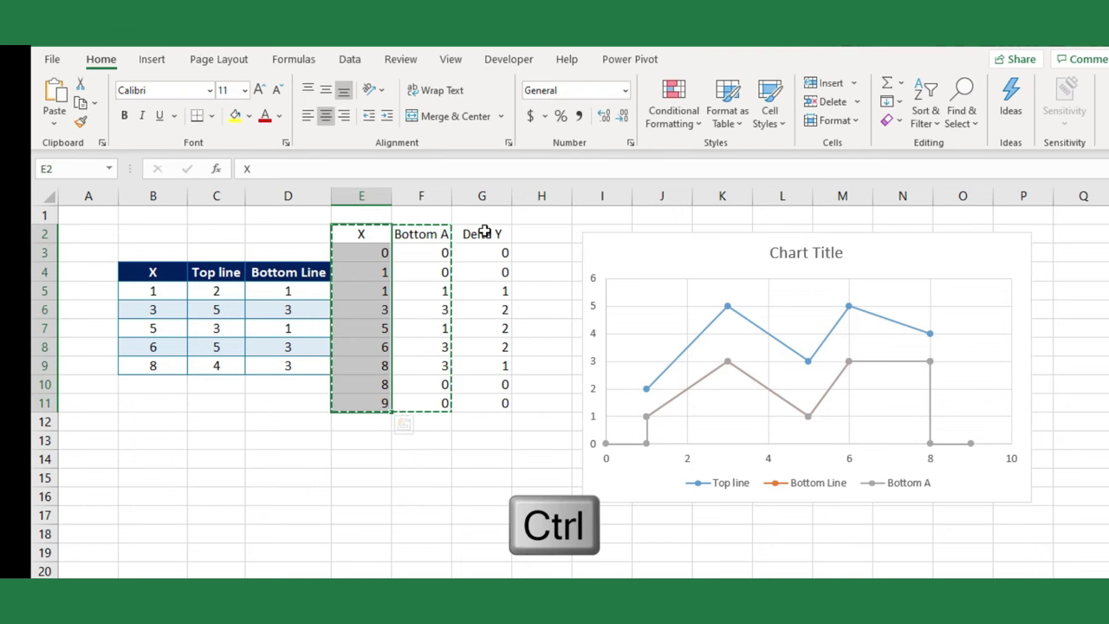
left_click_drag(485, 232, 491, 404)
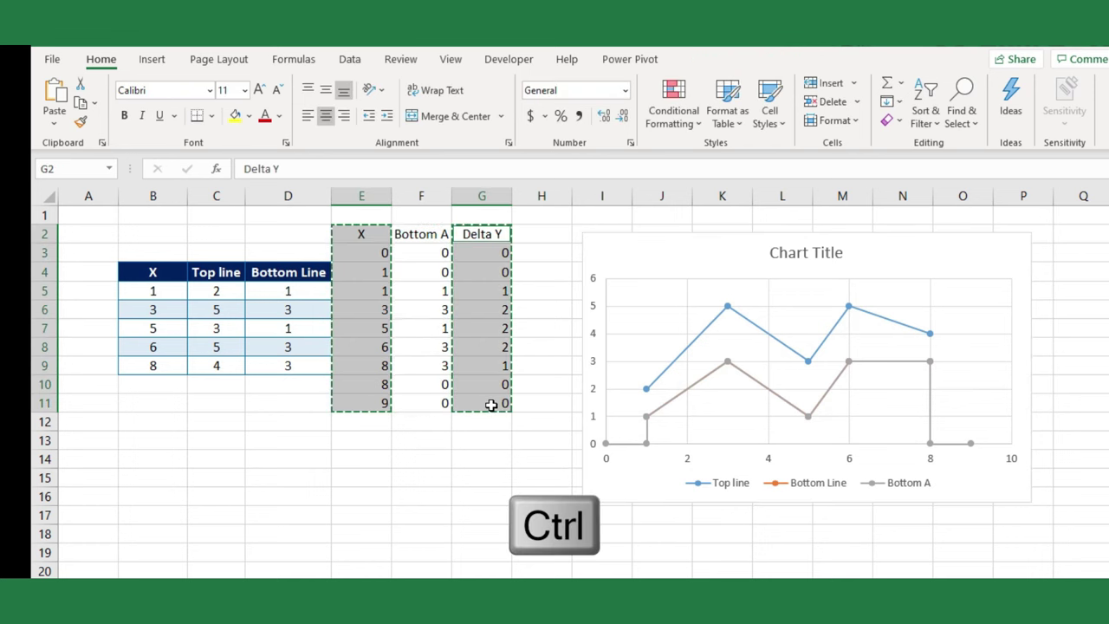
left_click(703, 248)
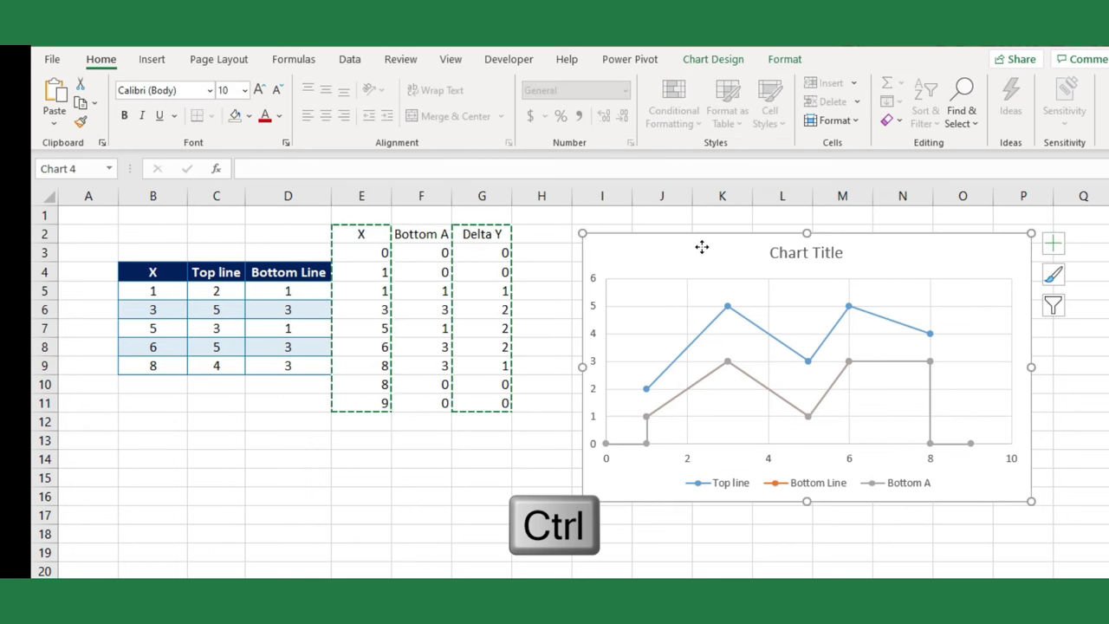
left_click(54, 127)
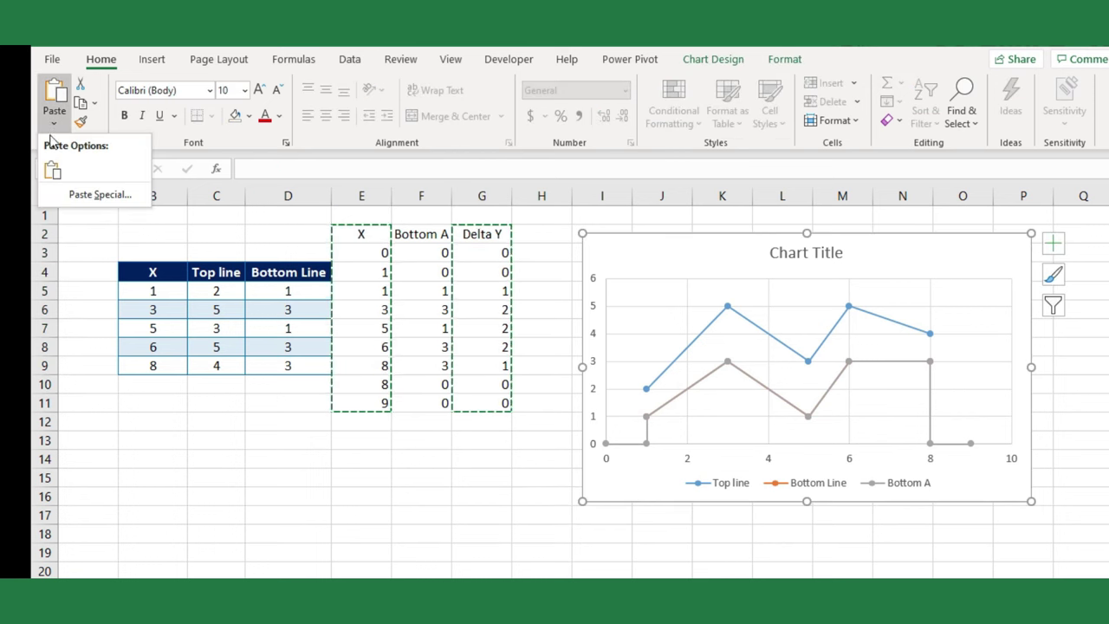
left_click(76, 196)
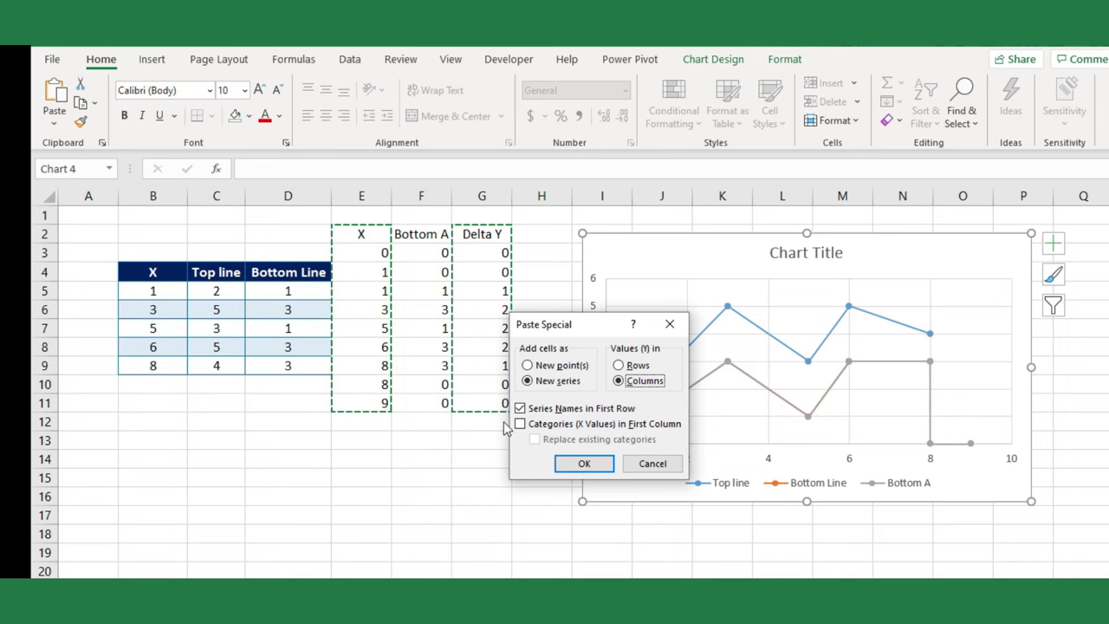
left_click(520, 424)
left_click(582, 463)
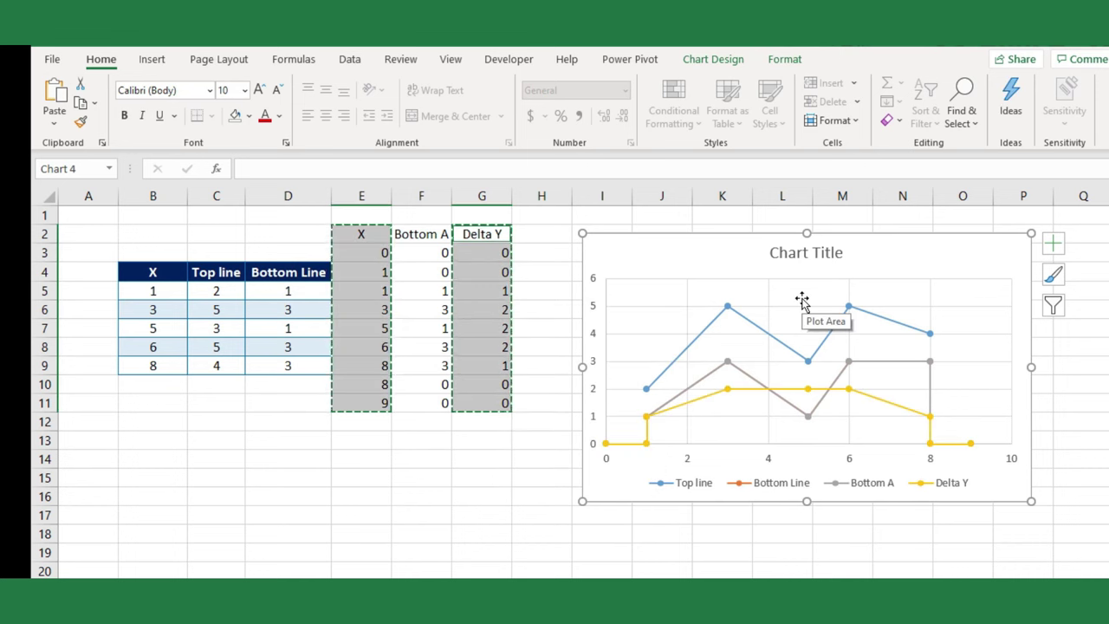
Plot the Bottom A and Delta Y series on the Secondary Axis.
left_click(677, 553)
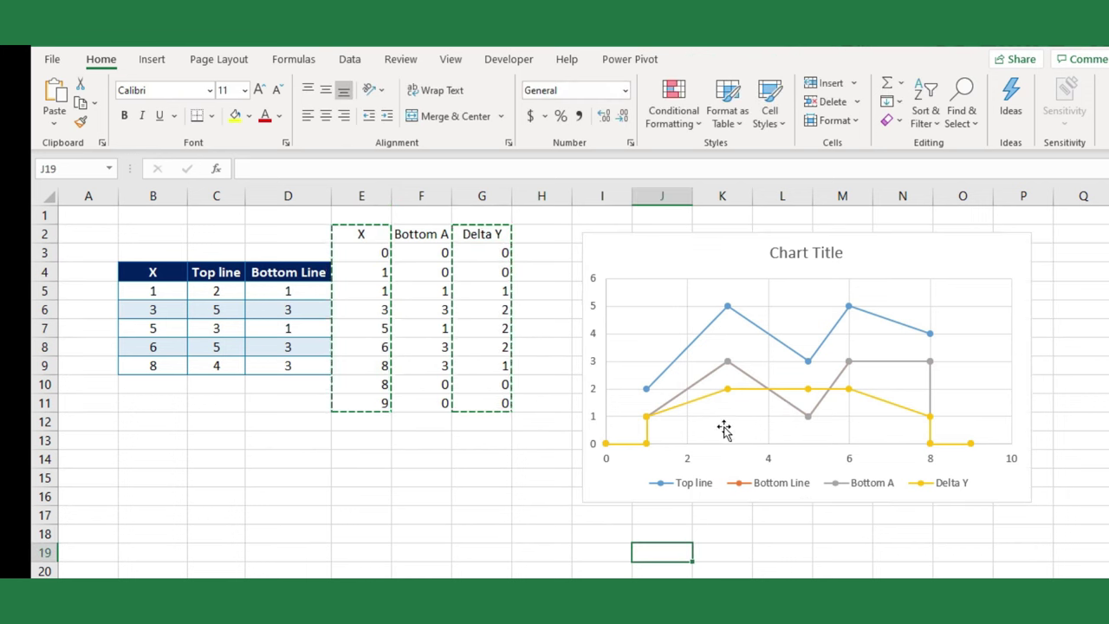
left_click(739, 378)
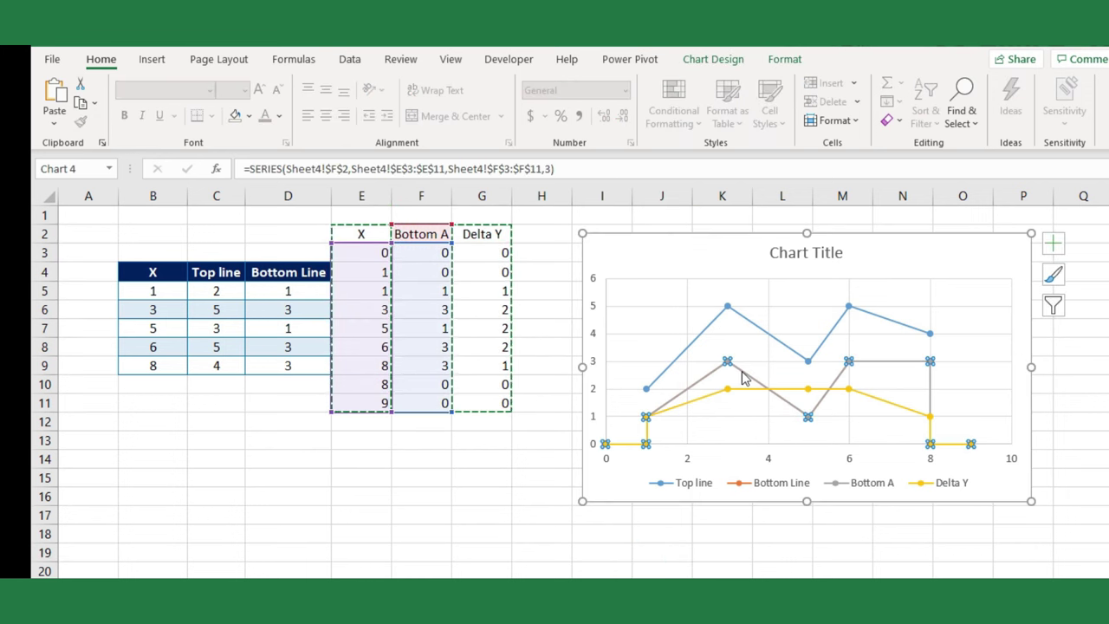
right_click(743, 377)
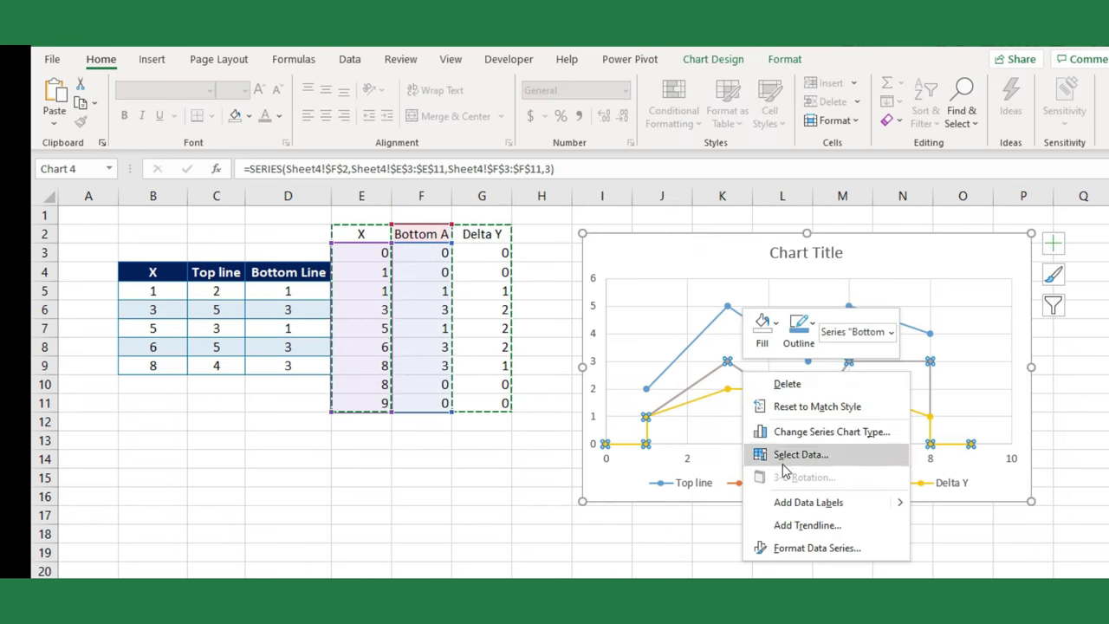
left_click(796, 548)
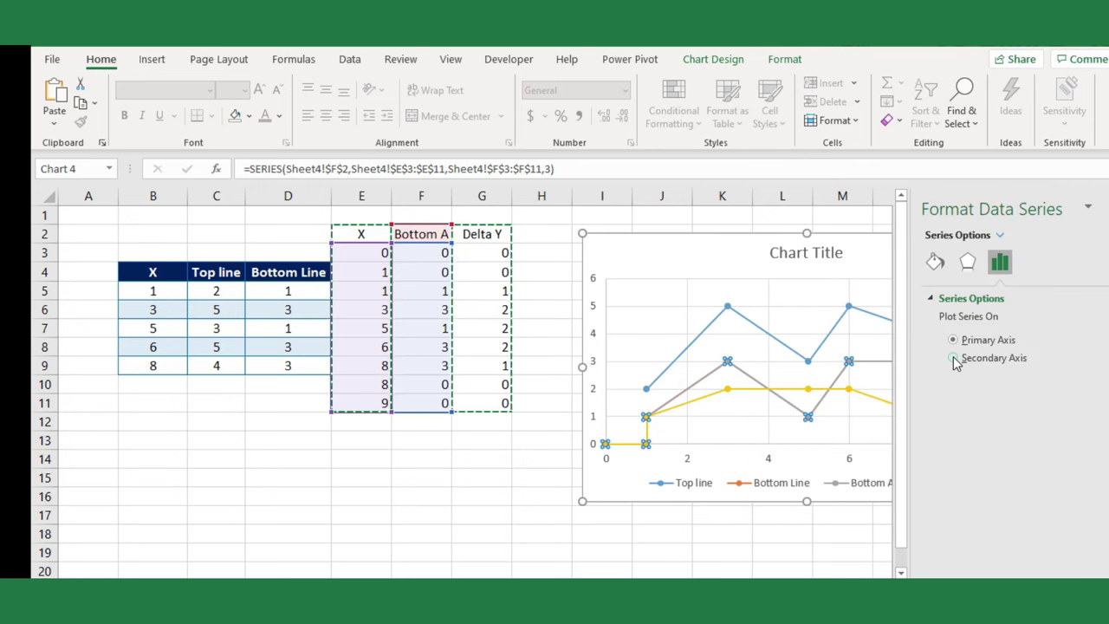
left_click(954, 358)
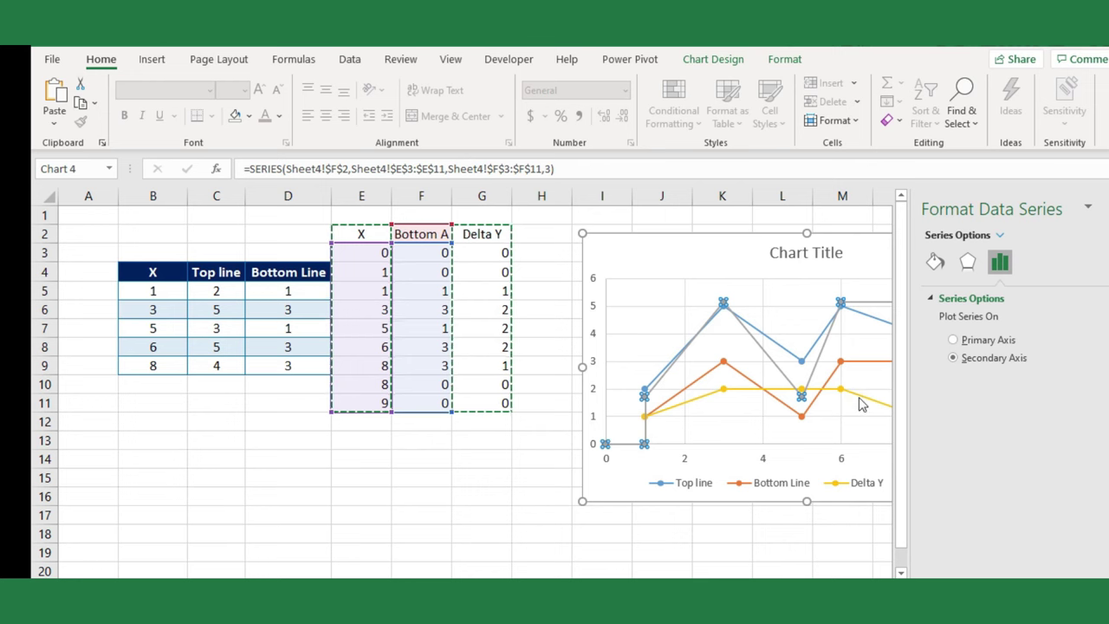
left_click(860, 400)
left_click(955, 359)
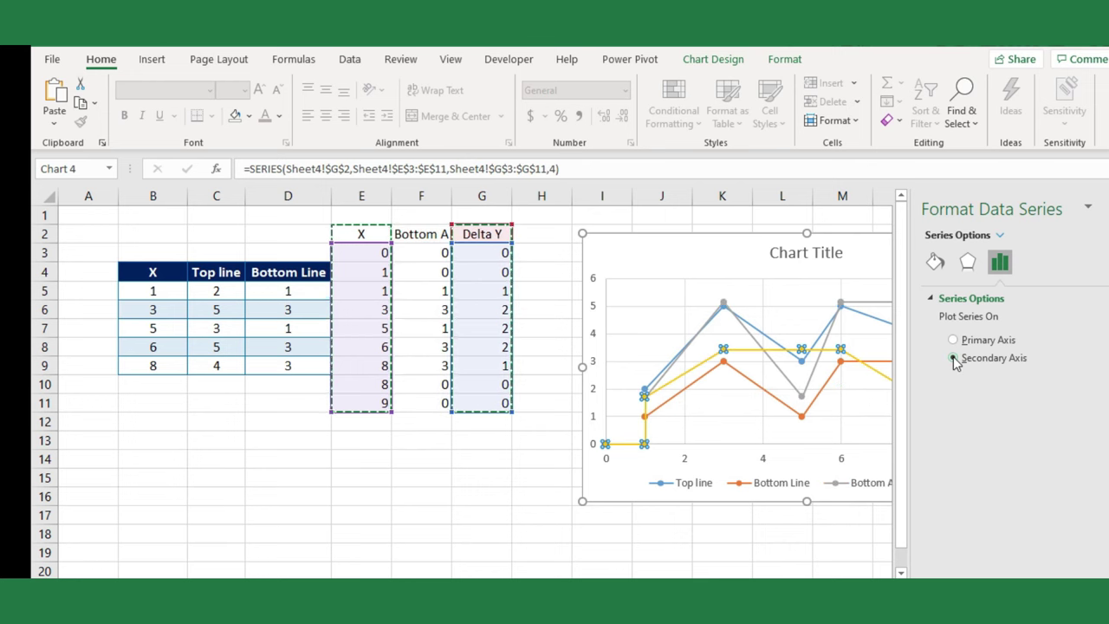
left_click(1106, 209)
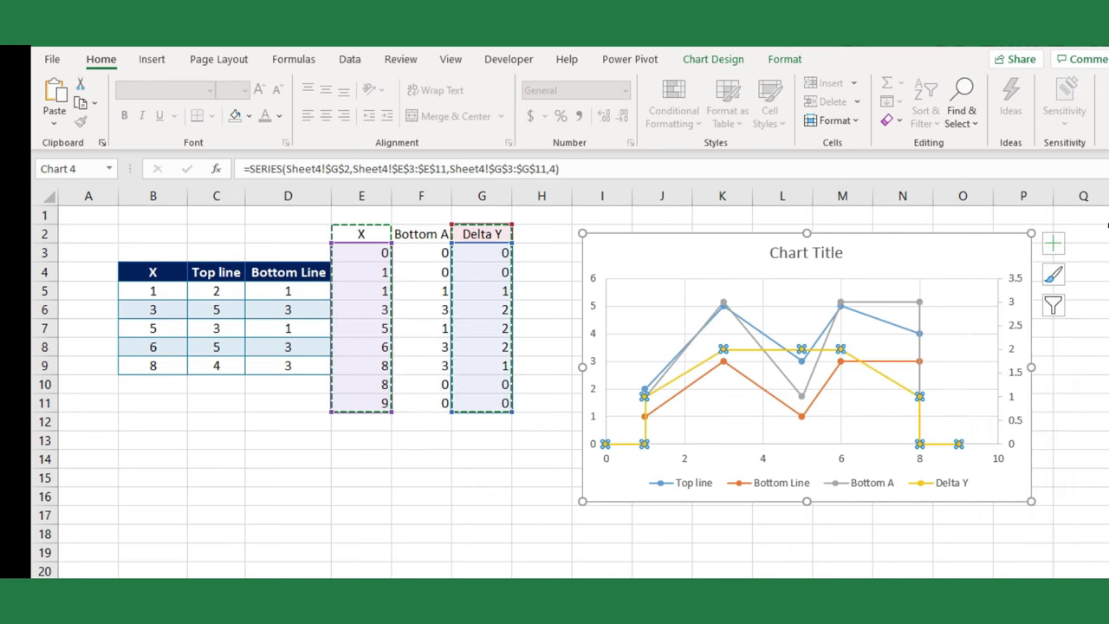
Add a Secondary Horizontal axis across the chart's top and clear the copy marquee.
left_click(1053, 250)
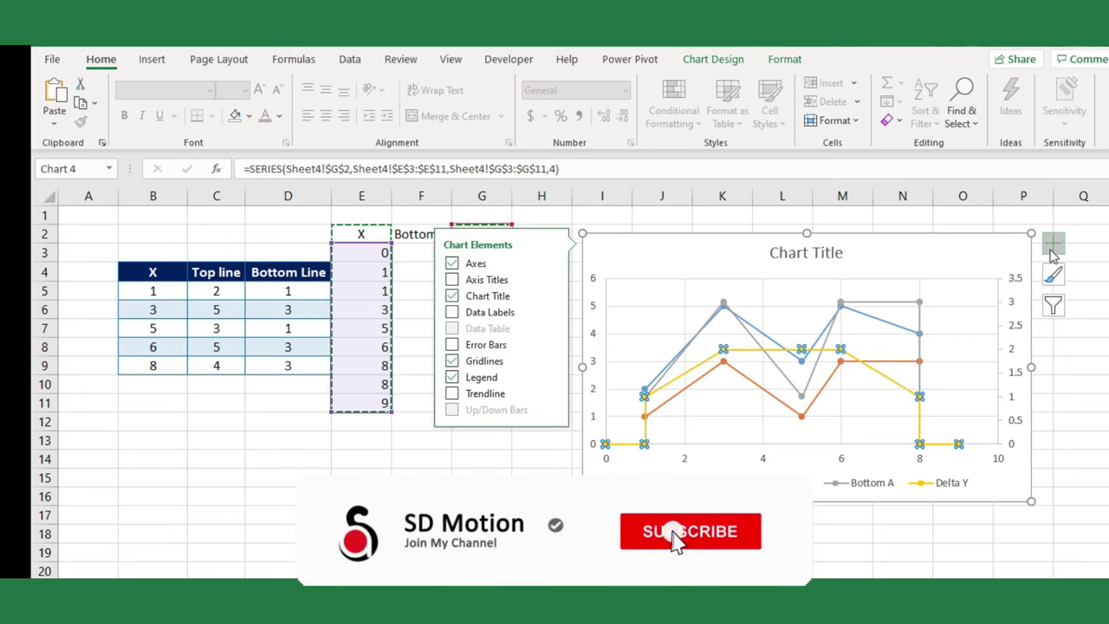
left_click(551, 263)
left_click(598, 298)
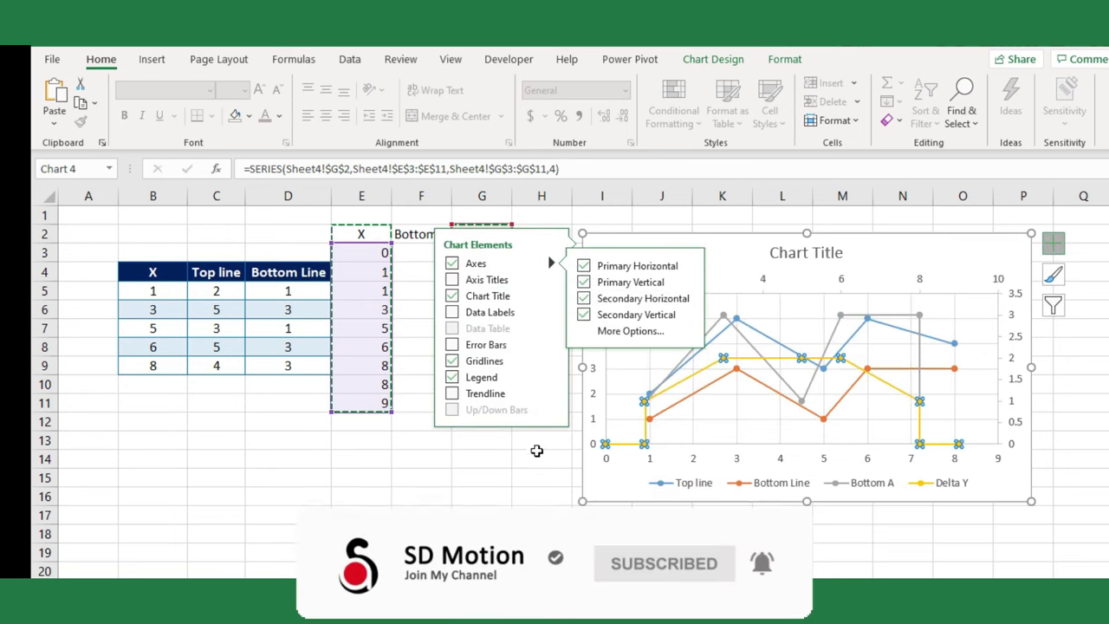
left_click(530, 465)
key("Escape")
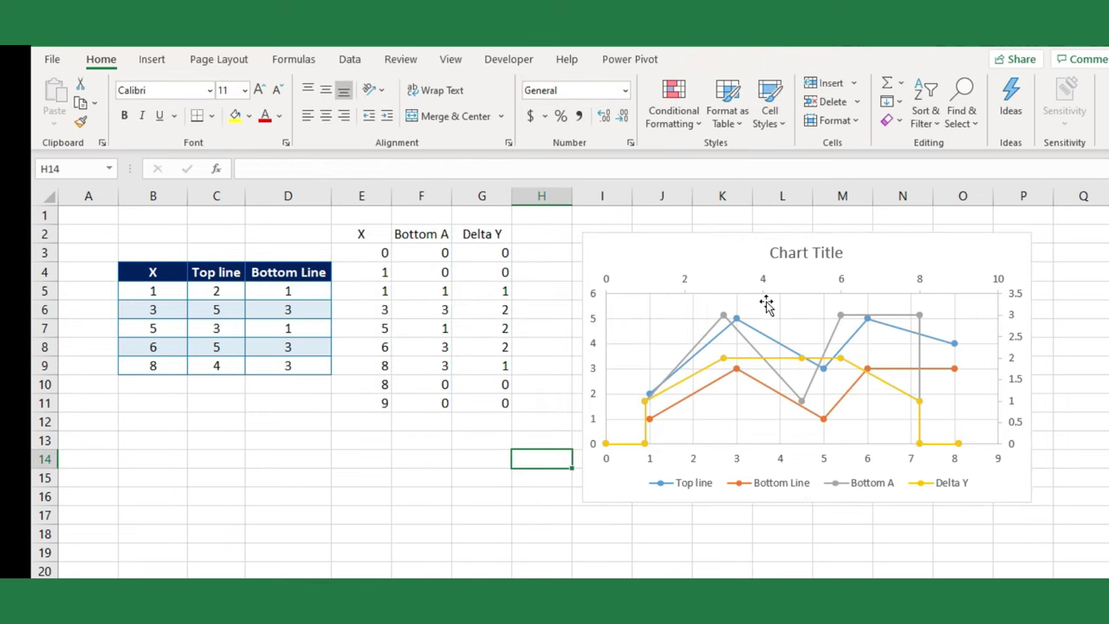
Change Bottom A and Delta Y to Stacked Area in a Combo chart type.
right_click(767, 305)
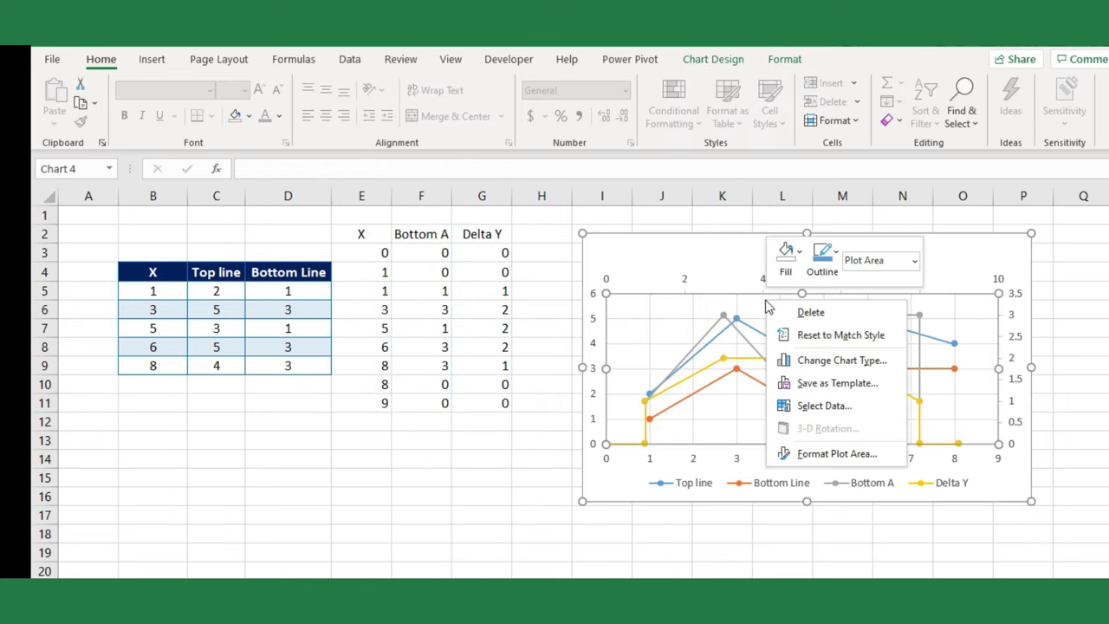
left_click(805, 372)
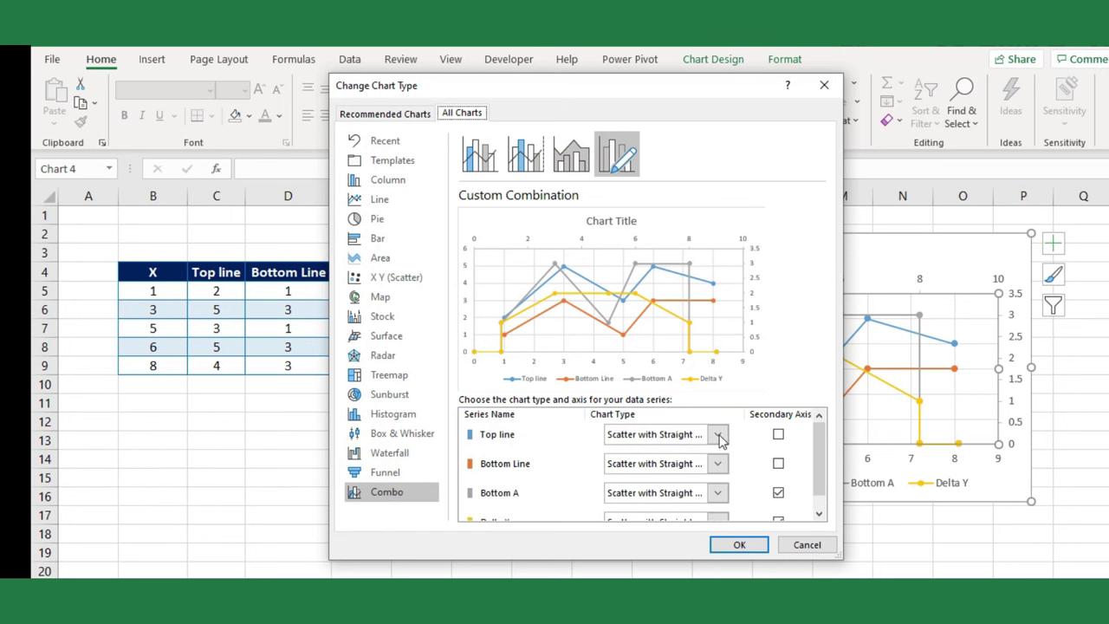
scroll(777, 463, "down", 1)
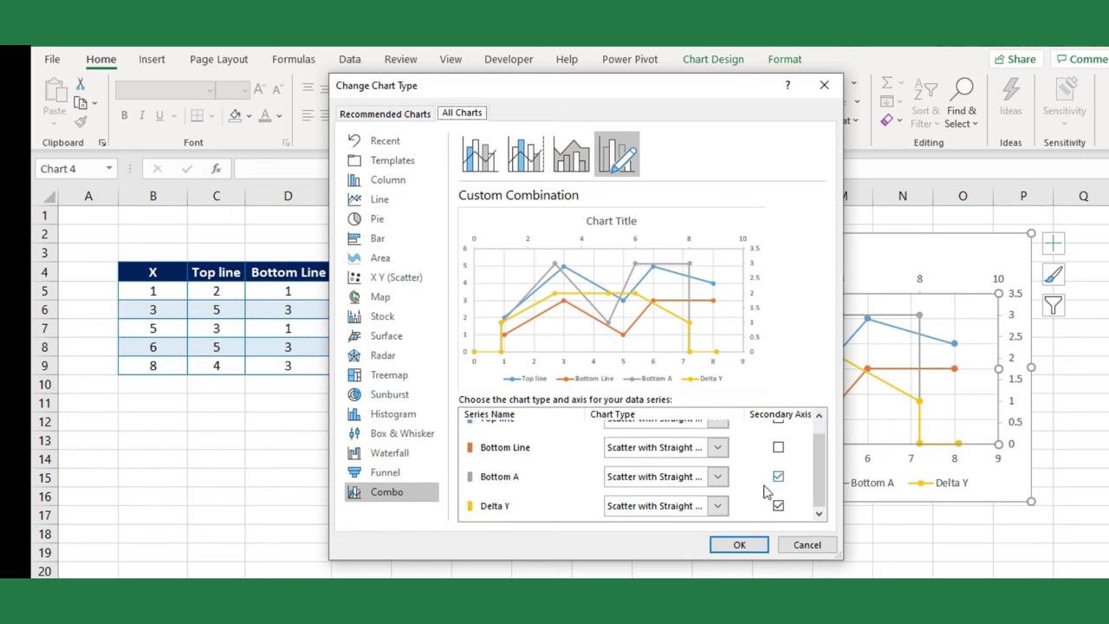
left_click(716, 479)
left_click(671, 299)
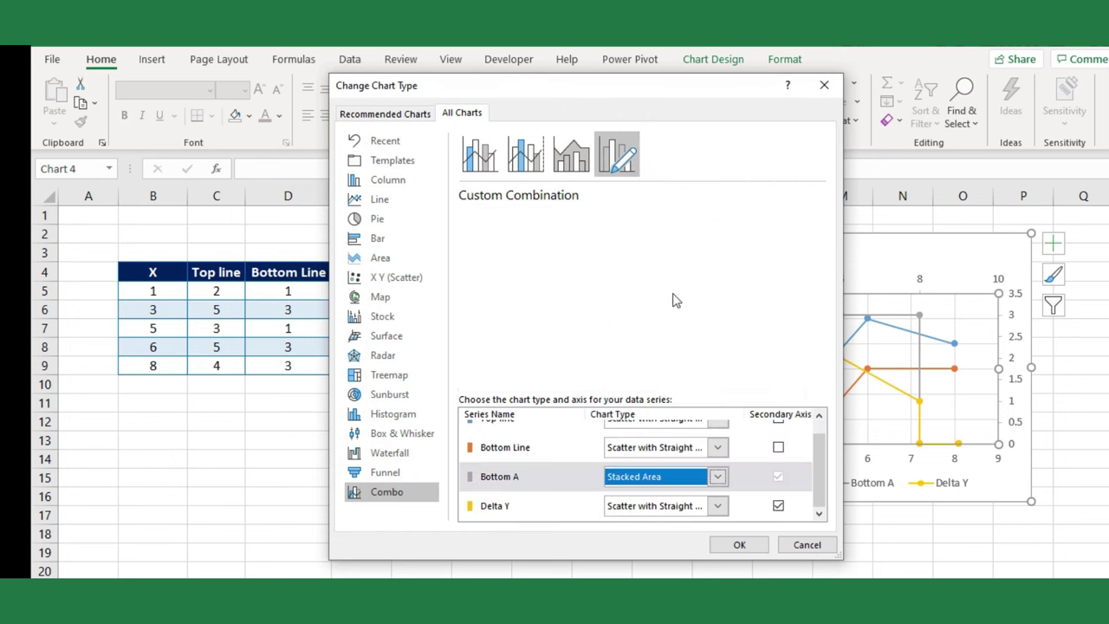
left_click(716, 507)
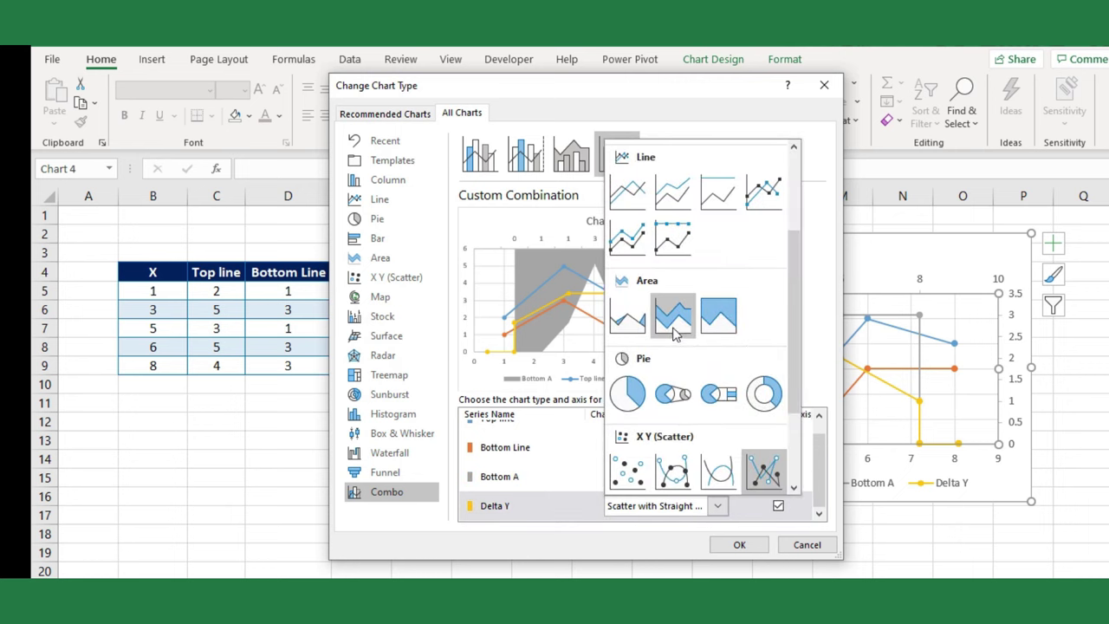
left_click(675, 330)
left_click(732, 543)
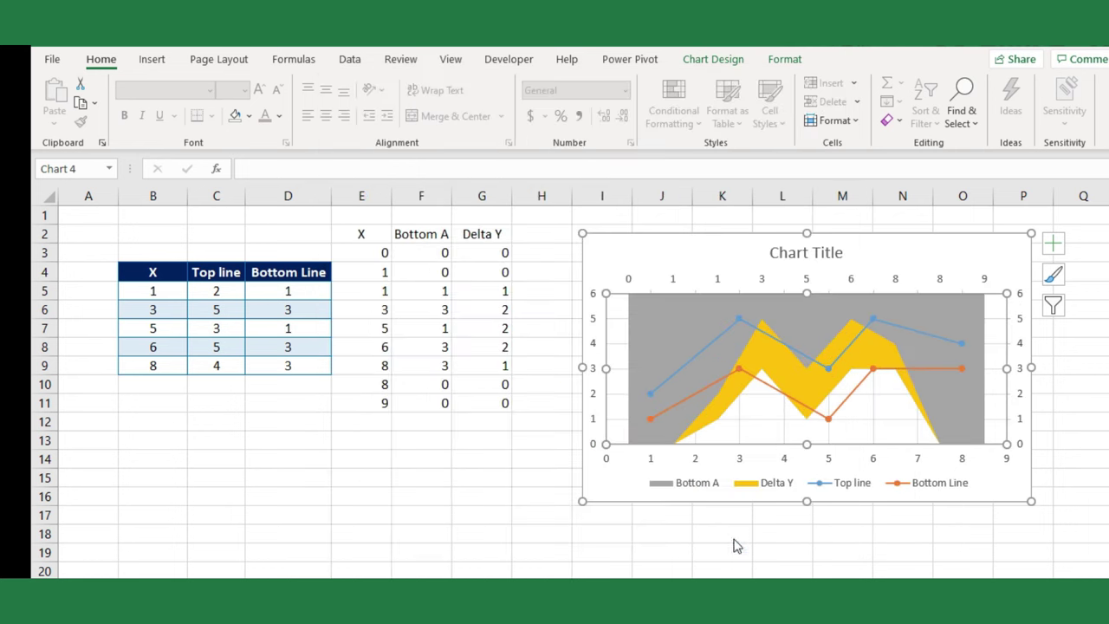
left_click(841, 284)
Set the top secondary axis to Date axis with position On tick marks.
right_click(849, 280)
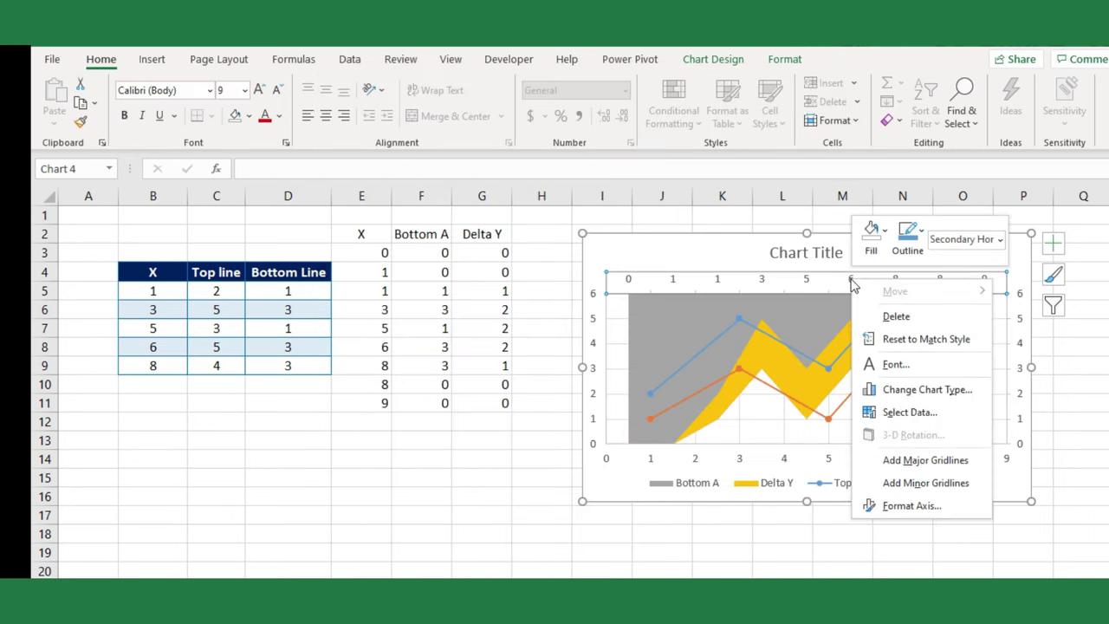
left_click(879, 506)
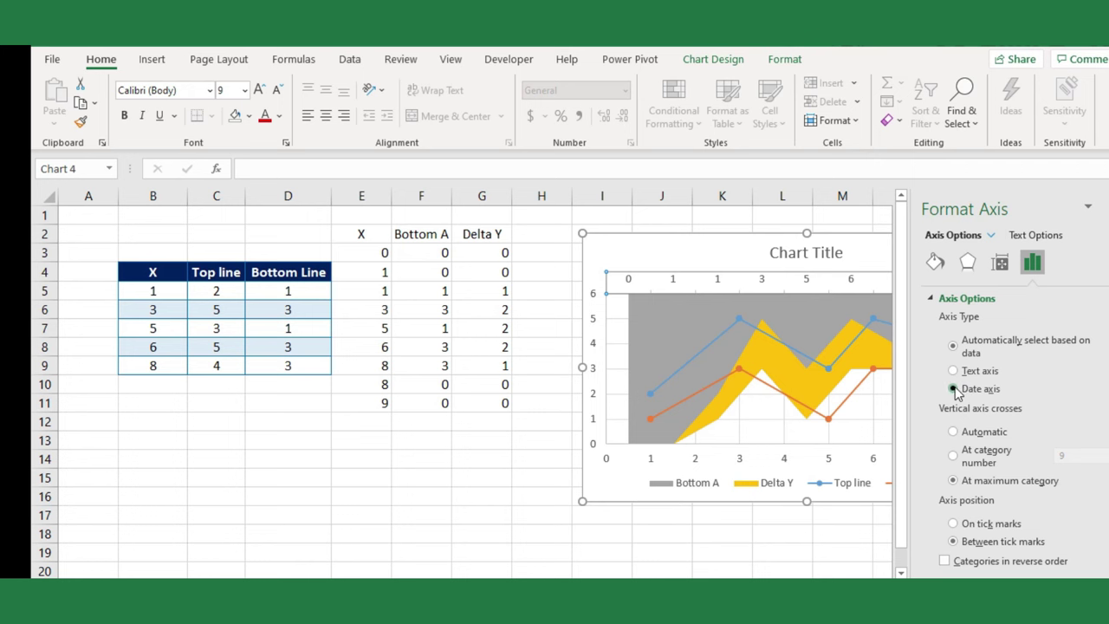
left_click(955, 390)
scroll(988, 462, "down", 2)
scroll(988, 468, "down", 1)
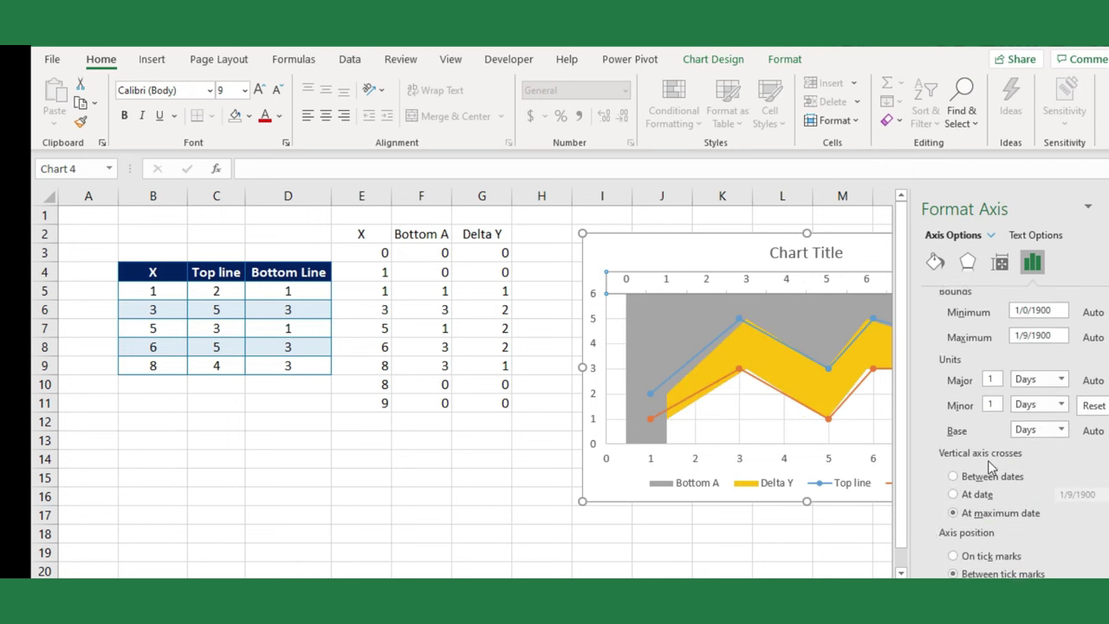
scroll(988, 468, "down", 2)
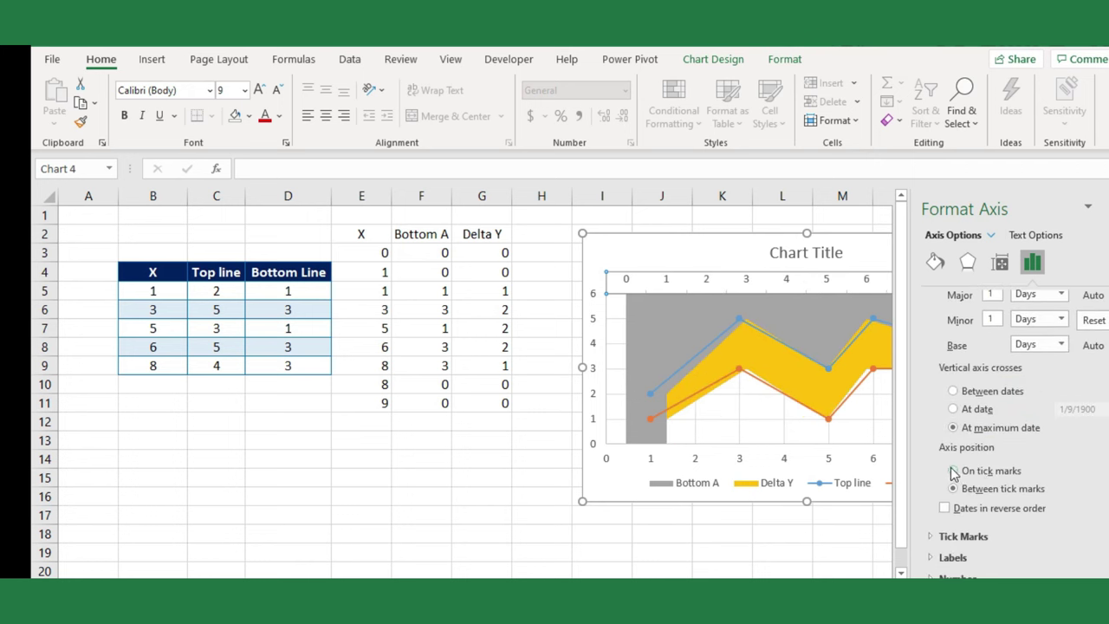
left_click(953, 472)
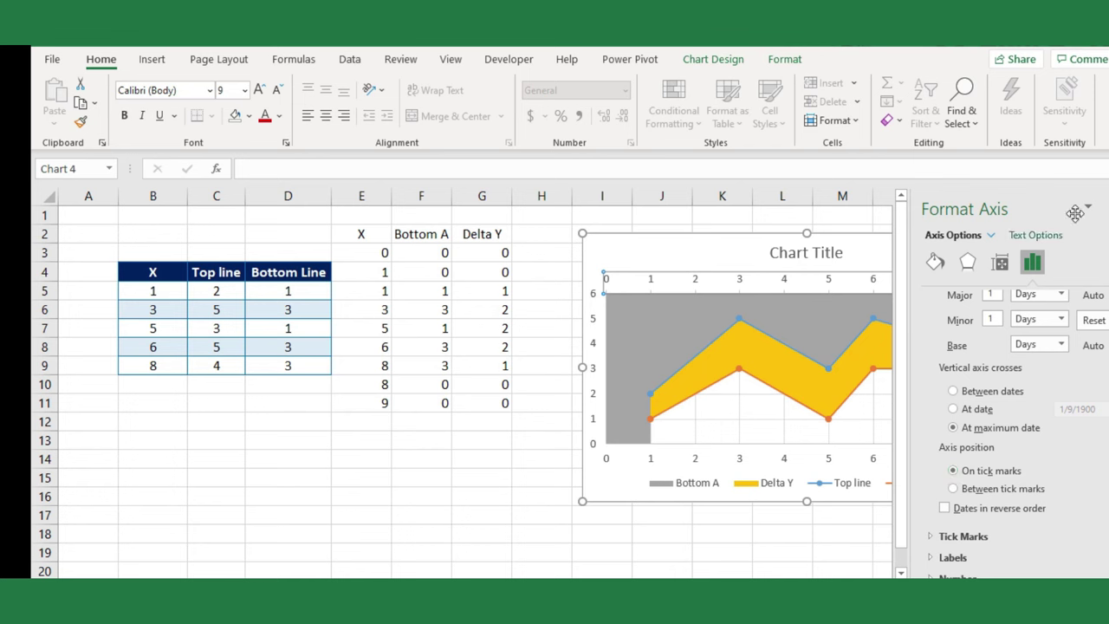
left_click(1102, 208)
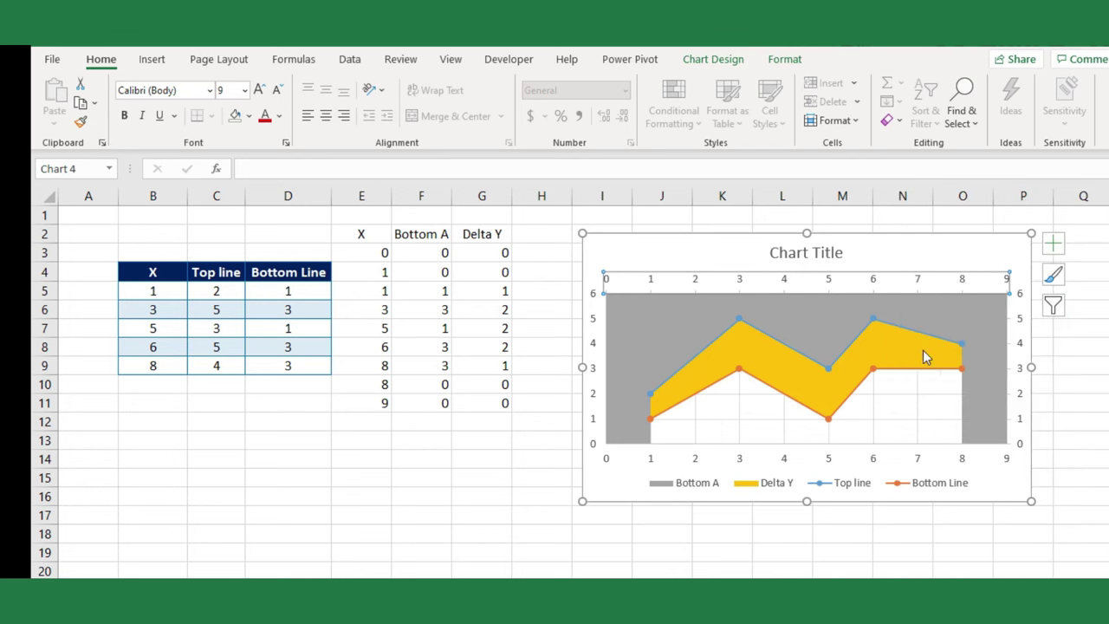
Delete the right secondary vertical axis and the top secondary horizontal axis.
left_click(1021, 344)
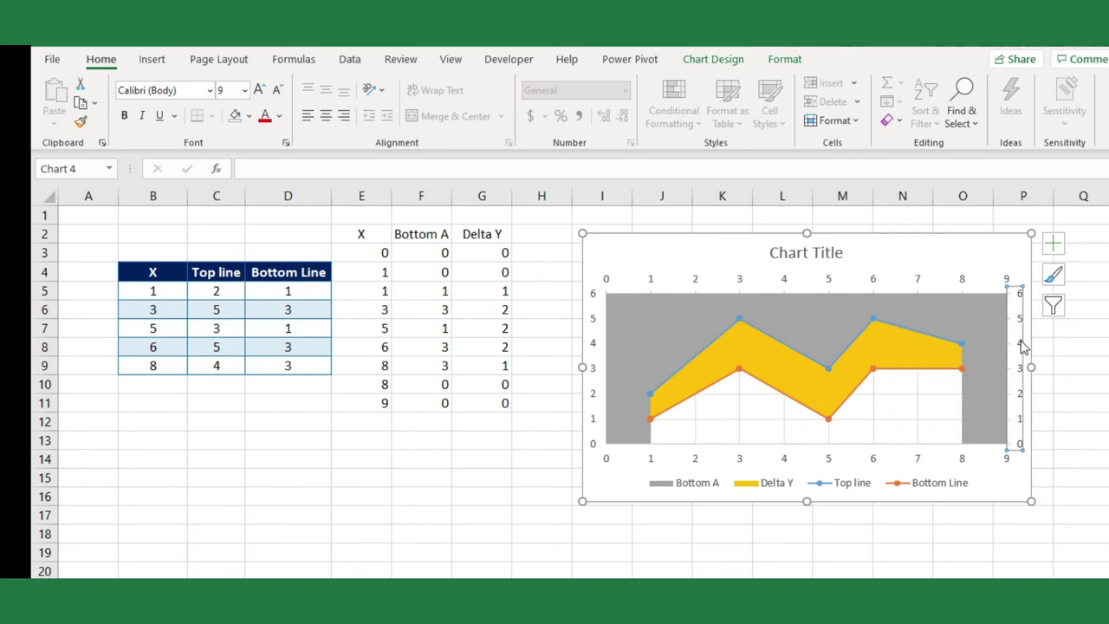
key("Delete")
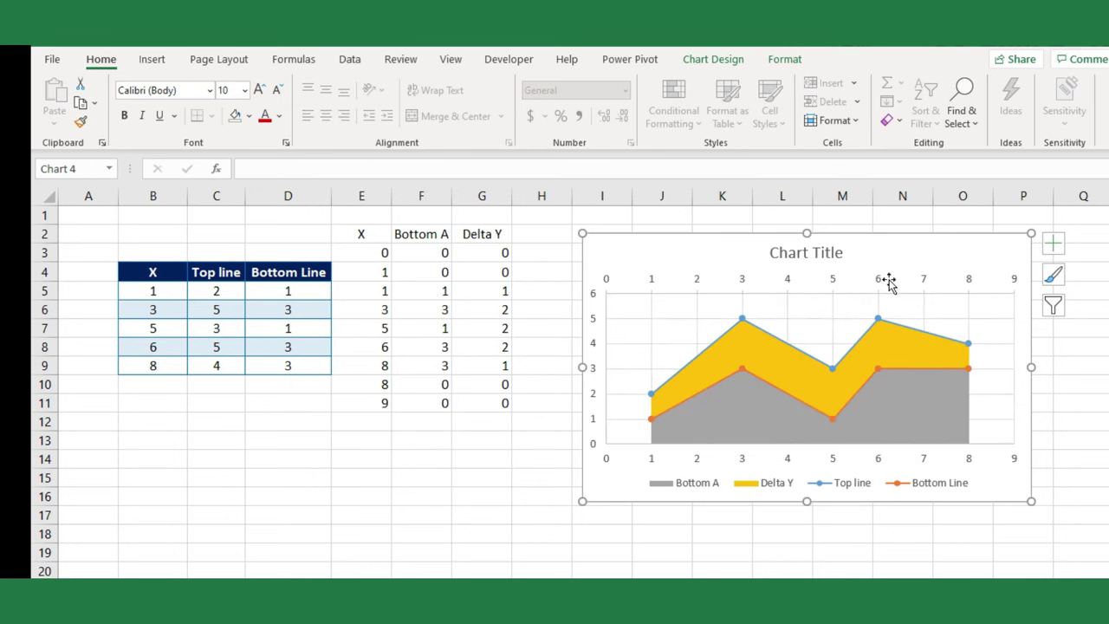
left_click(880, 286)
key("Delete")
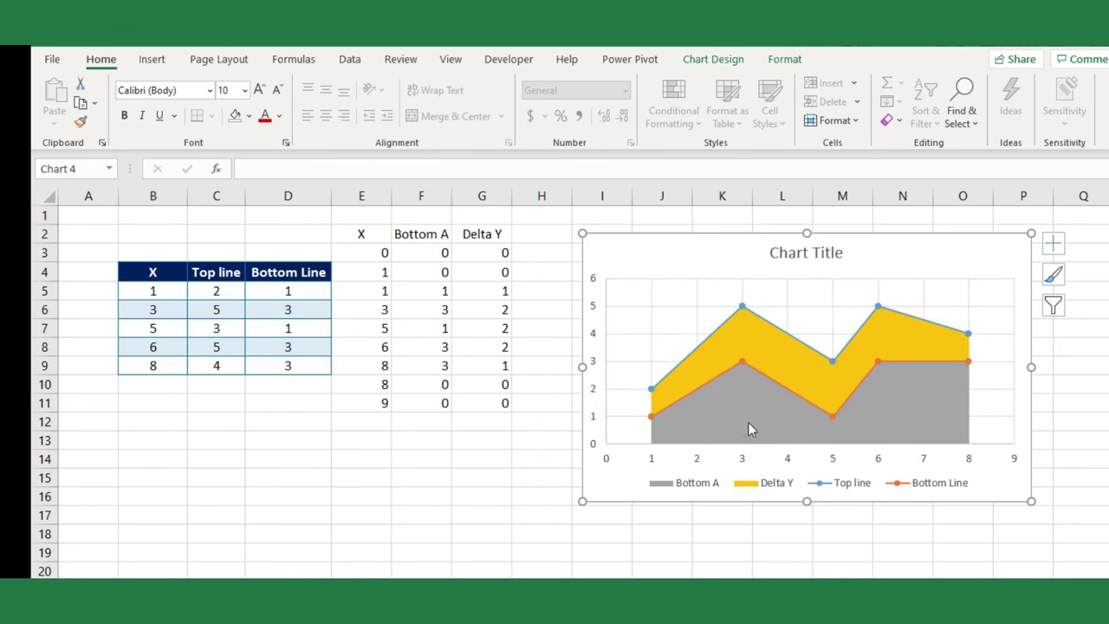
left_click(722, 516)
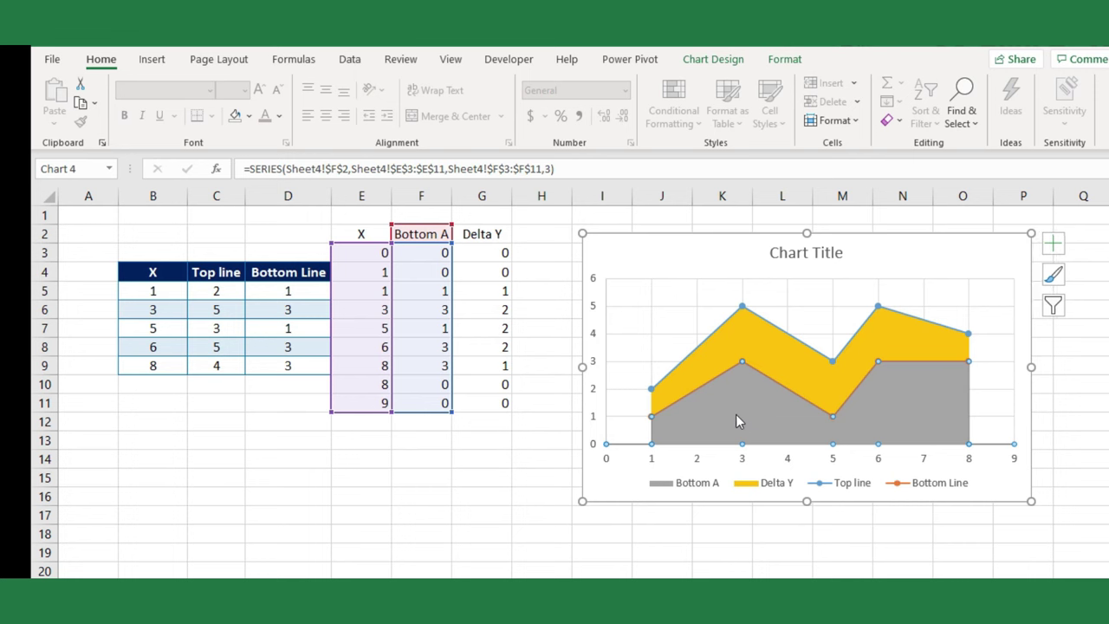
Set the Bottom A area's fill to No Fill, then deselect the chart.
left_click(251, 117)
left_click(262, 319)
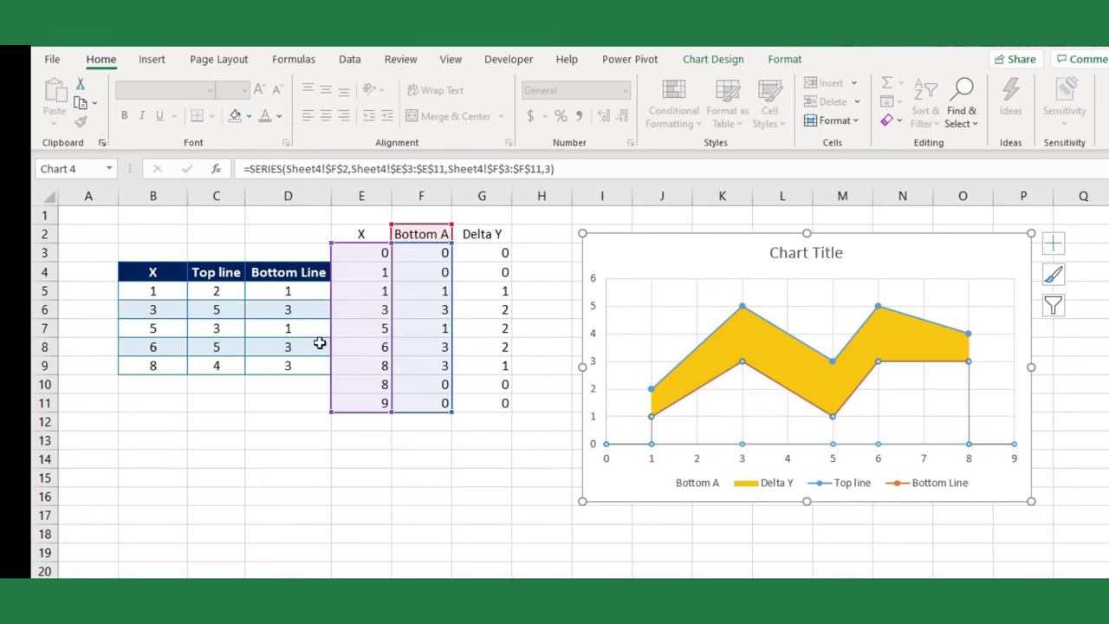
left_click(415, 498)
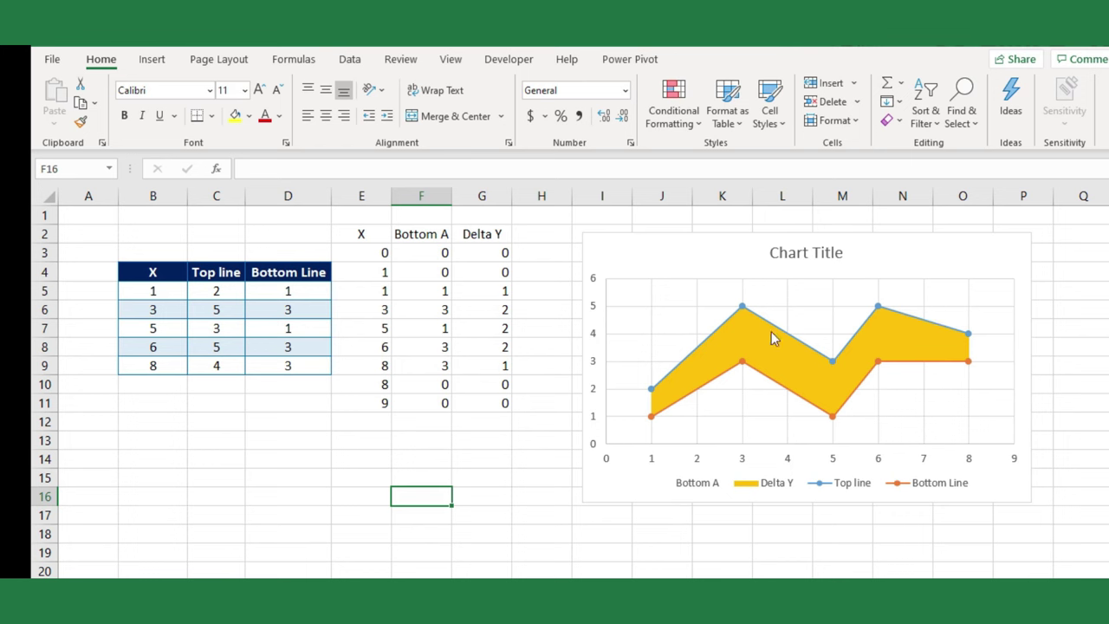